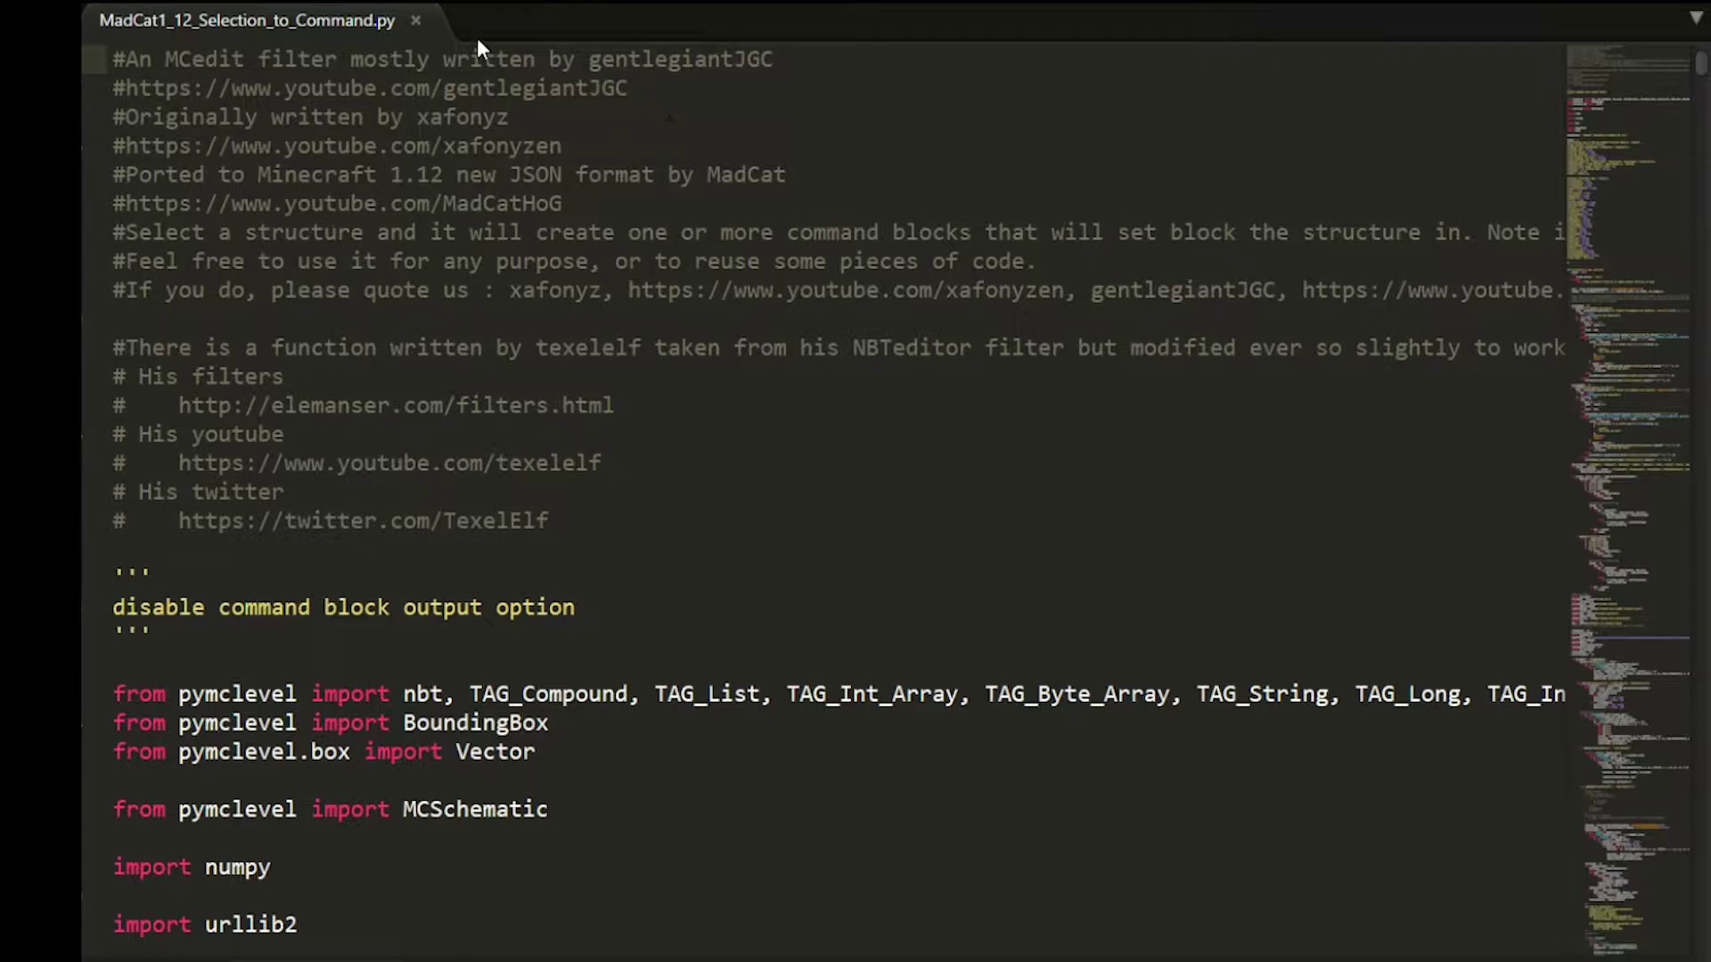
# Step: Highlight the credited authors' handles in the filter's header comments, then clear the highlight
pyautogui.doubleClick(670, 59)
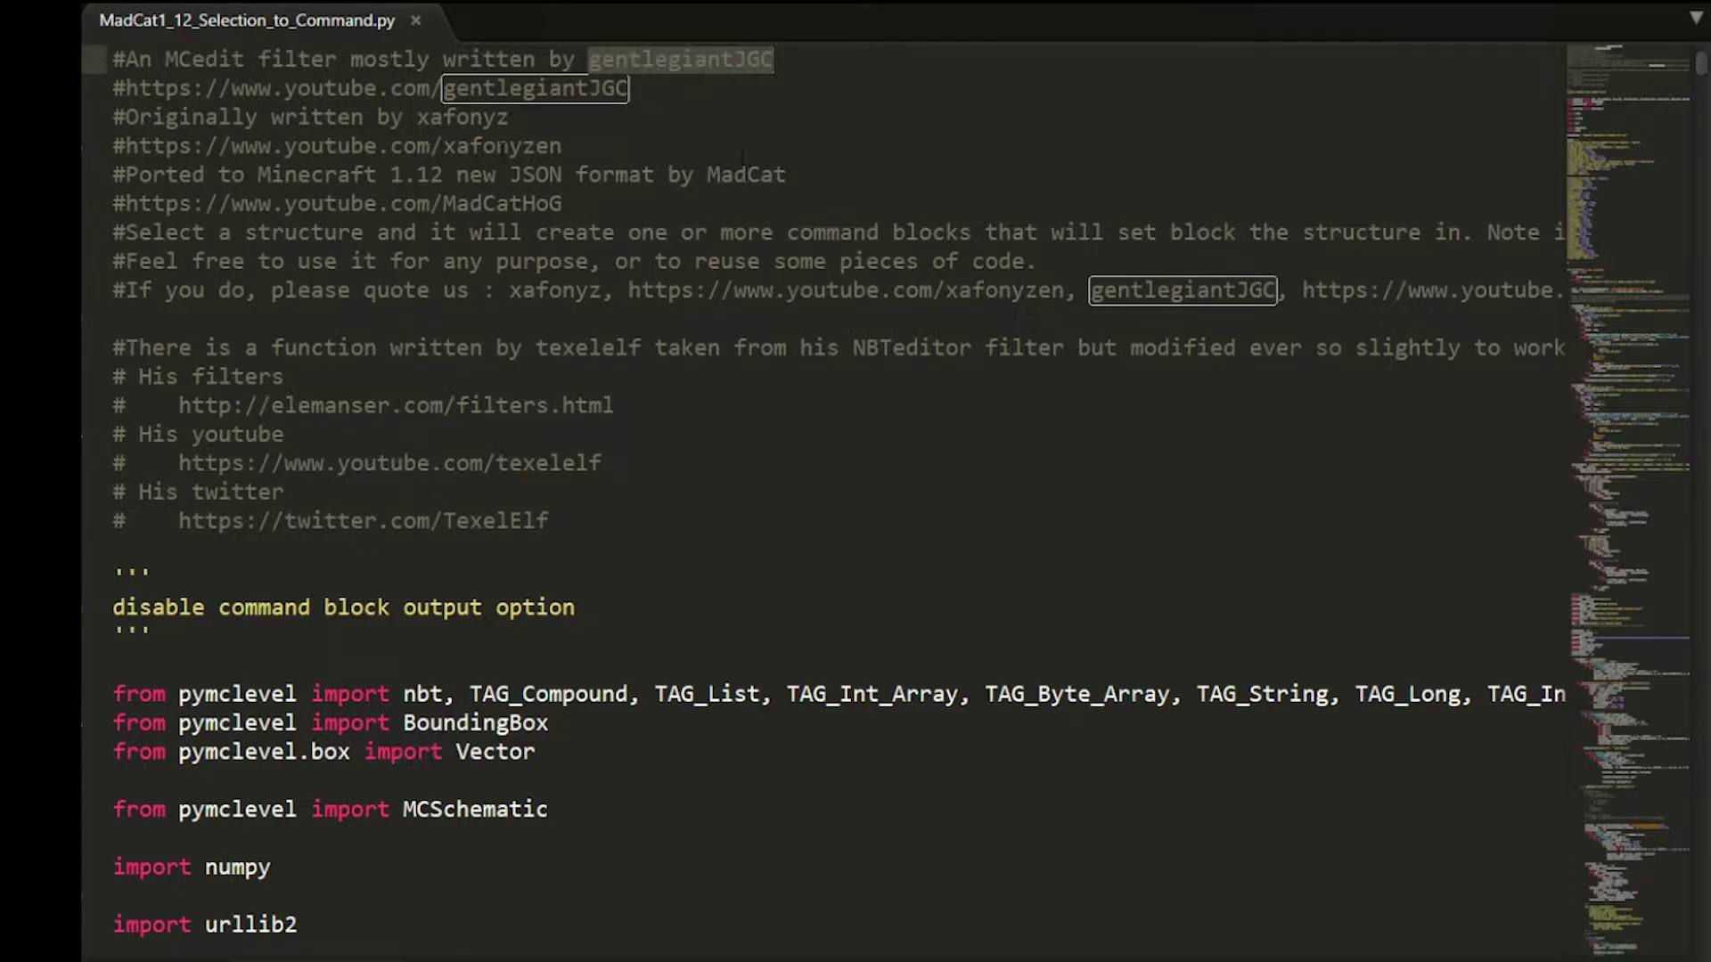
pyautogui.doubleClick(461, 117)
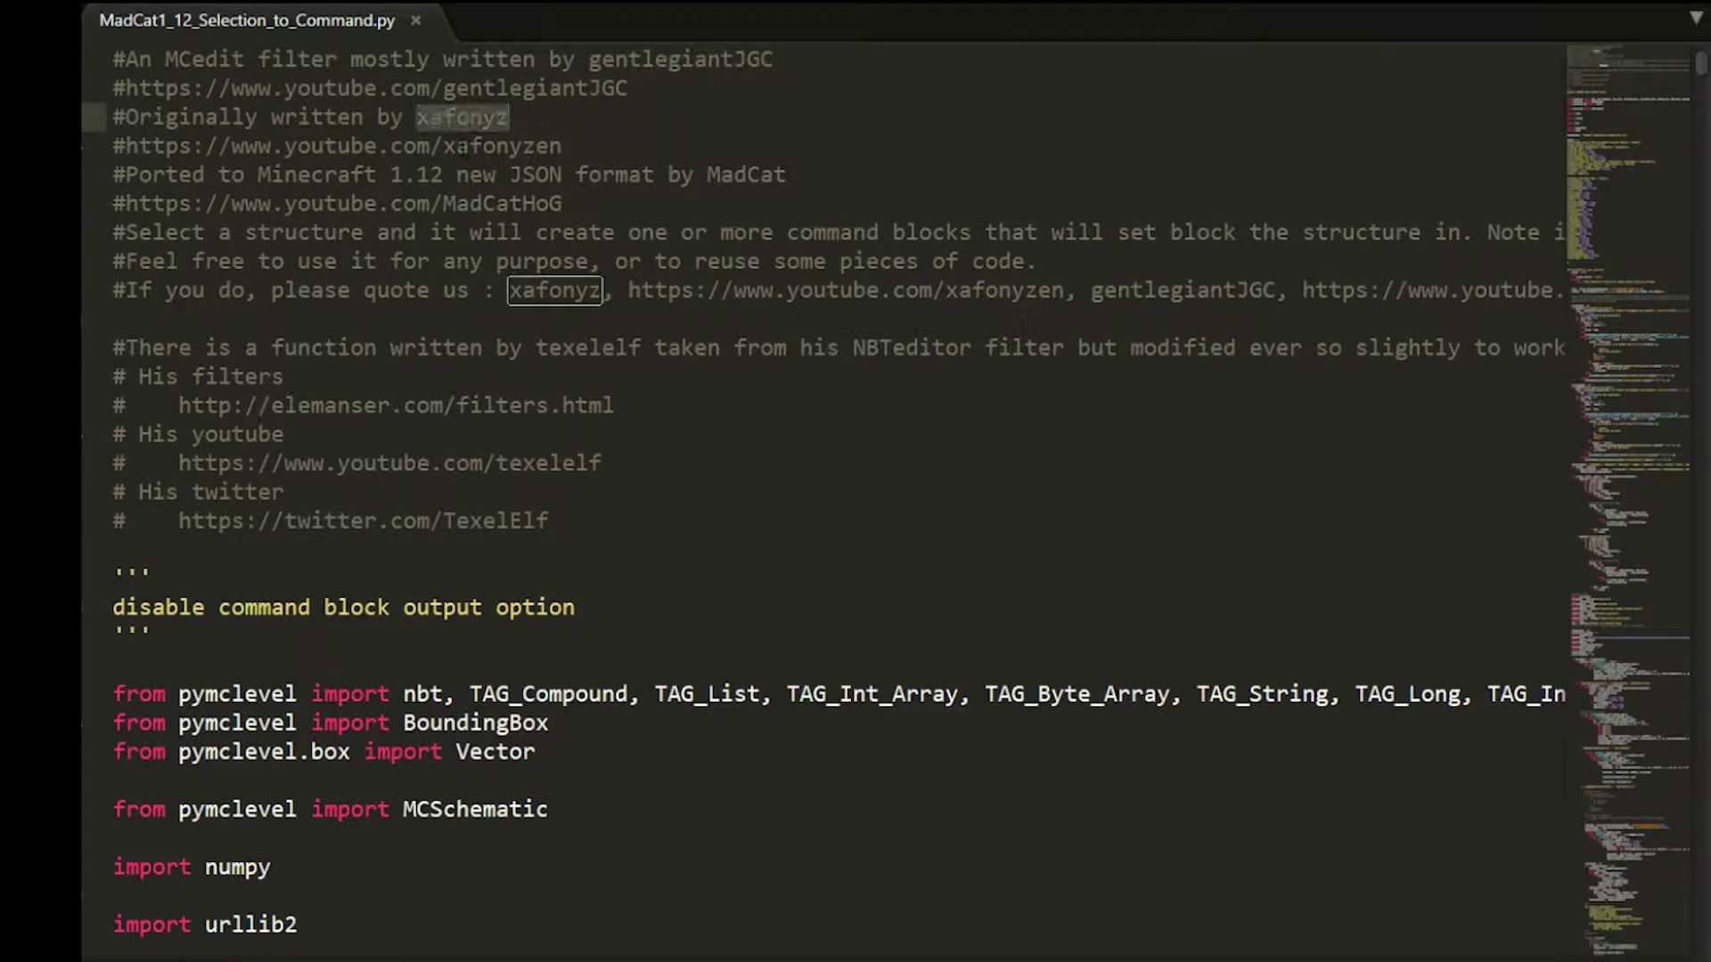
pyautogui.click(534, 130)
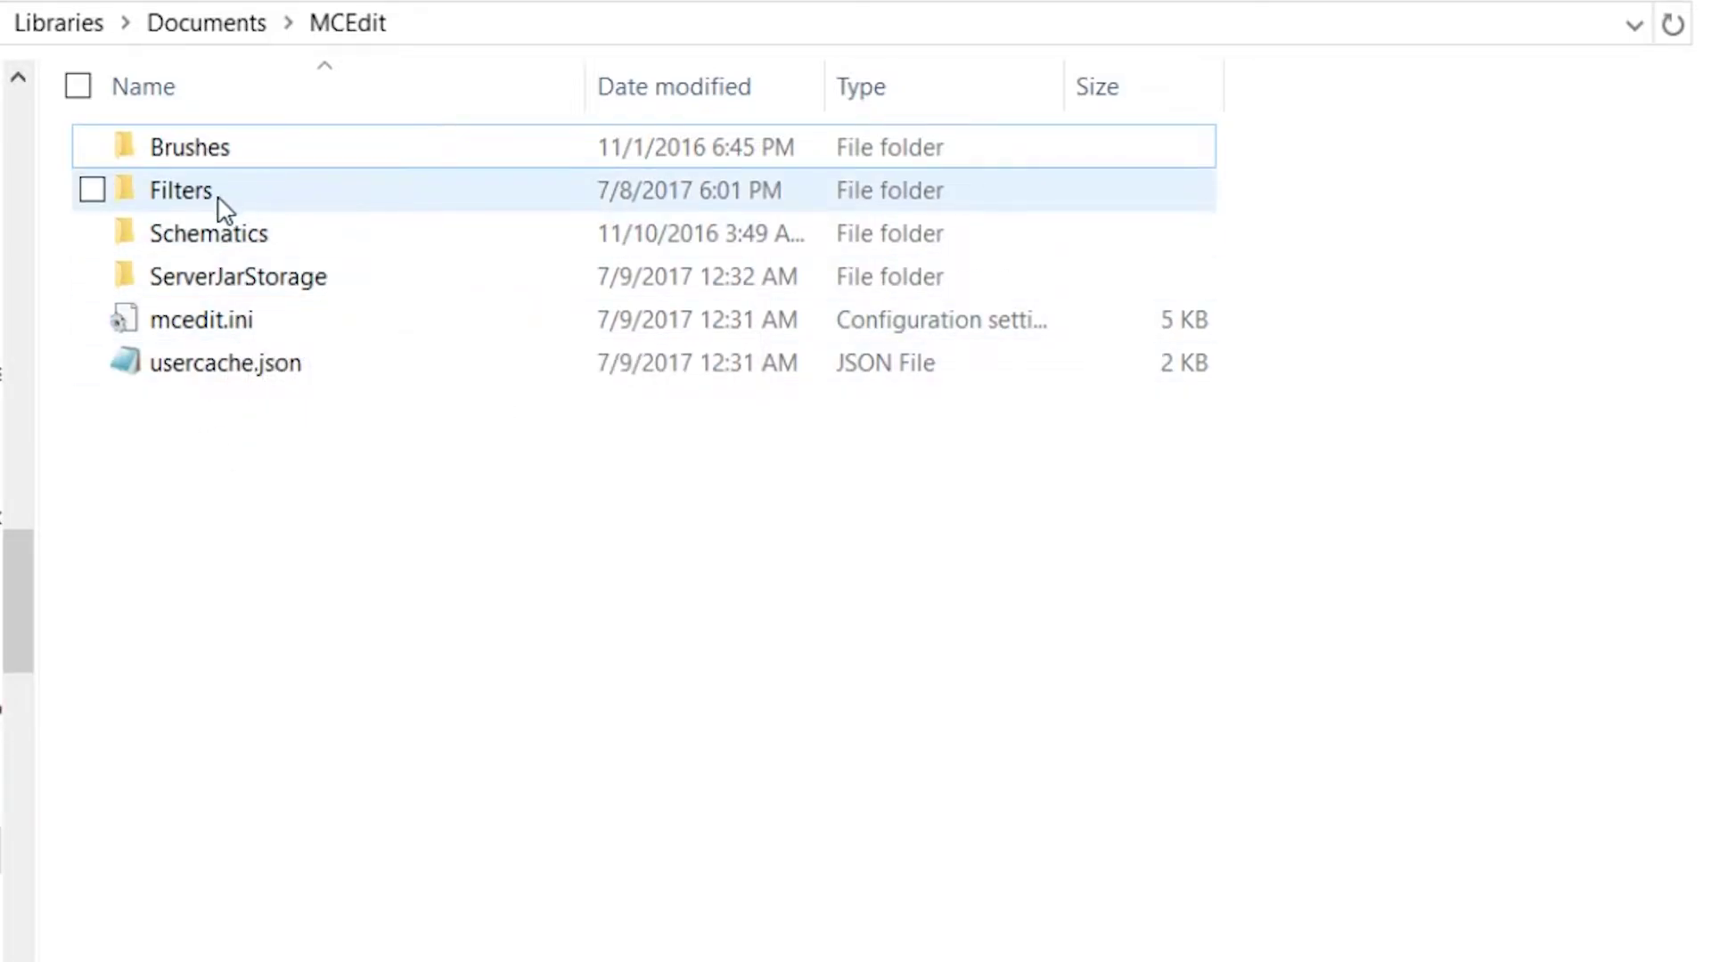
# Step: Open the Filters folder under Documents > MCEdit
pyautogui.doubleClick(187, 200)
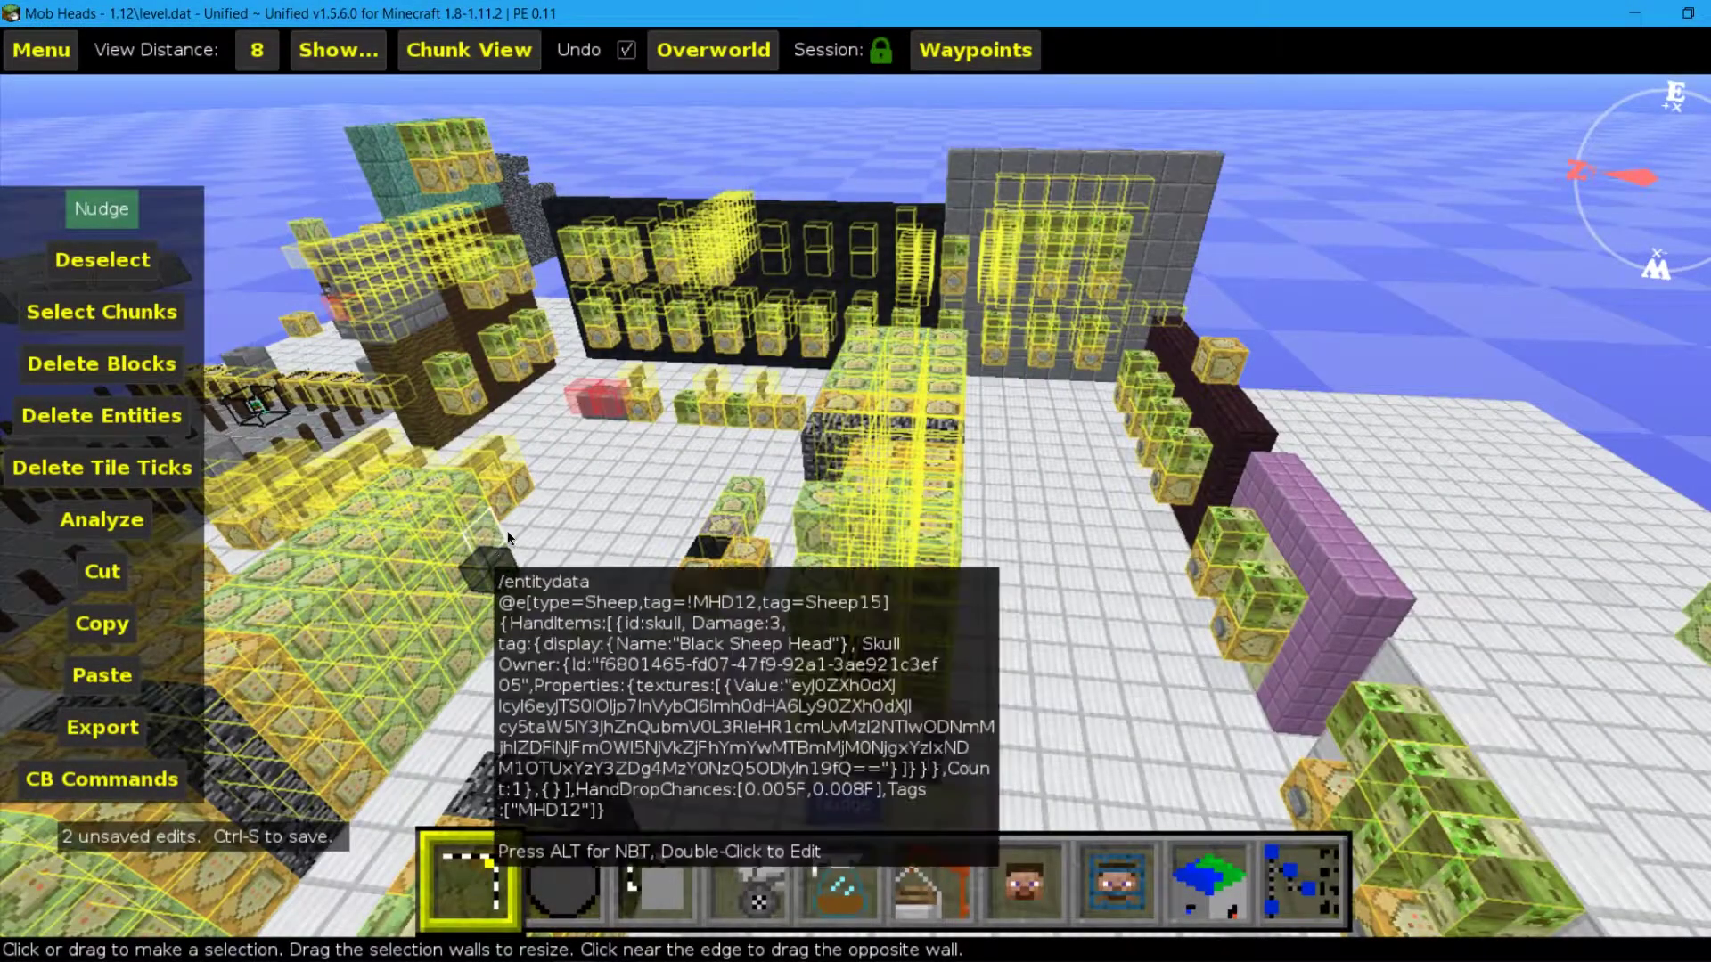
pyautogui.moveTo(966, 466)
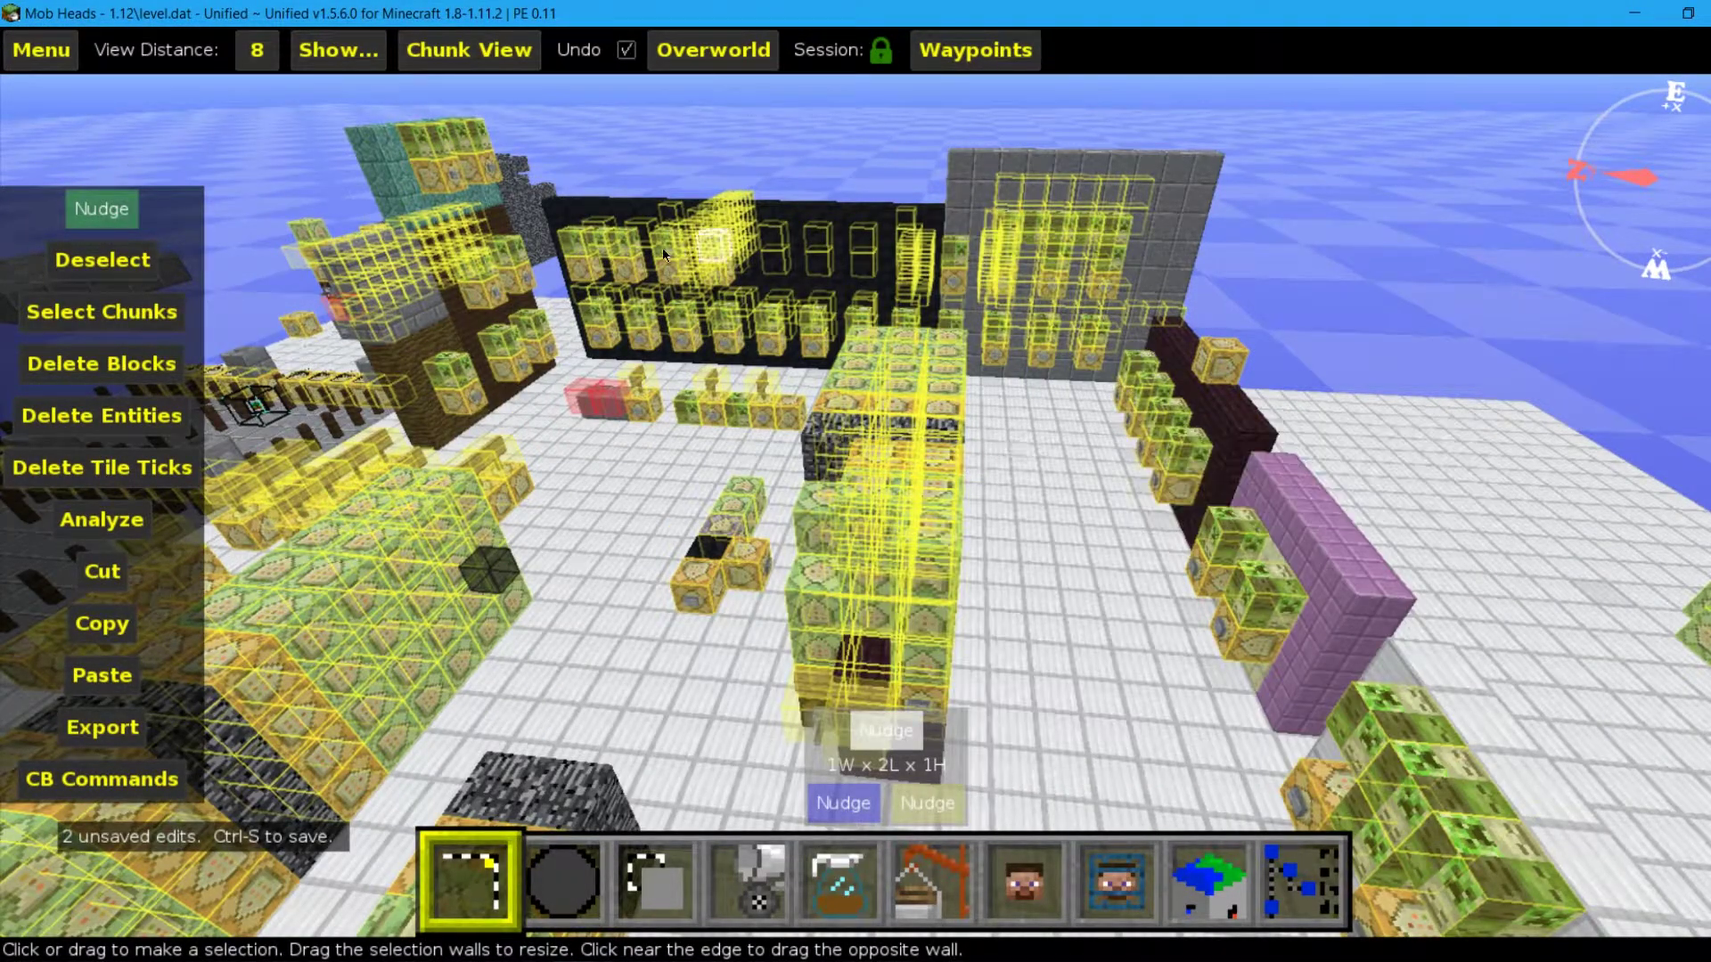
pyautogui.moveTo(408, 547)
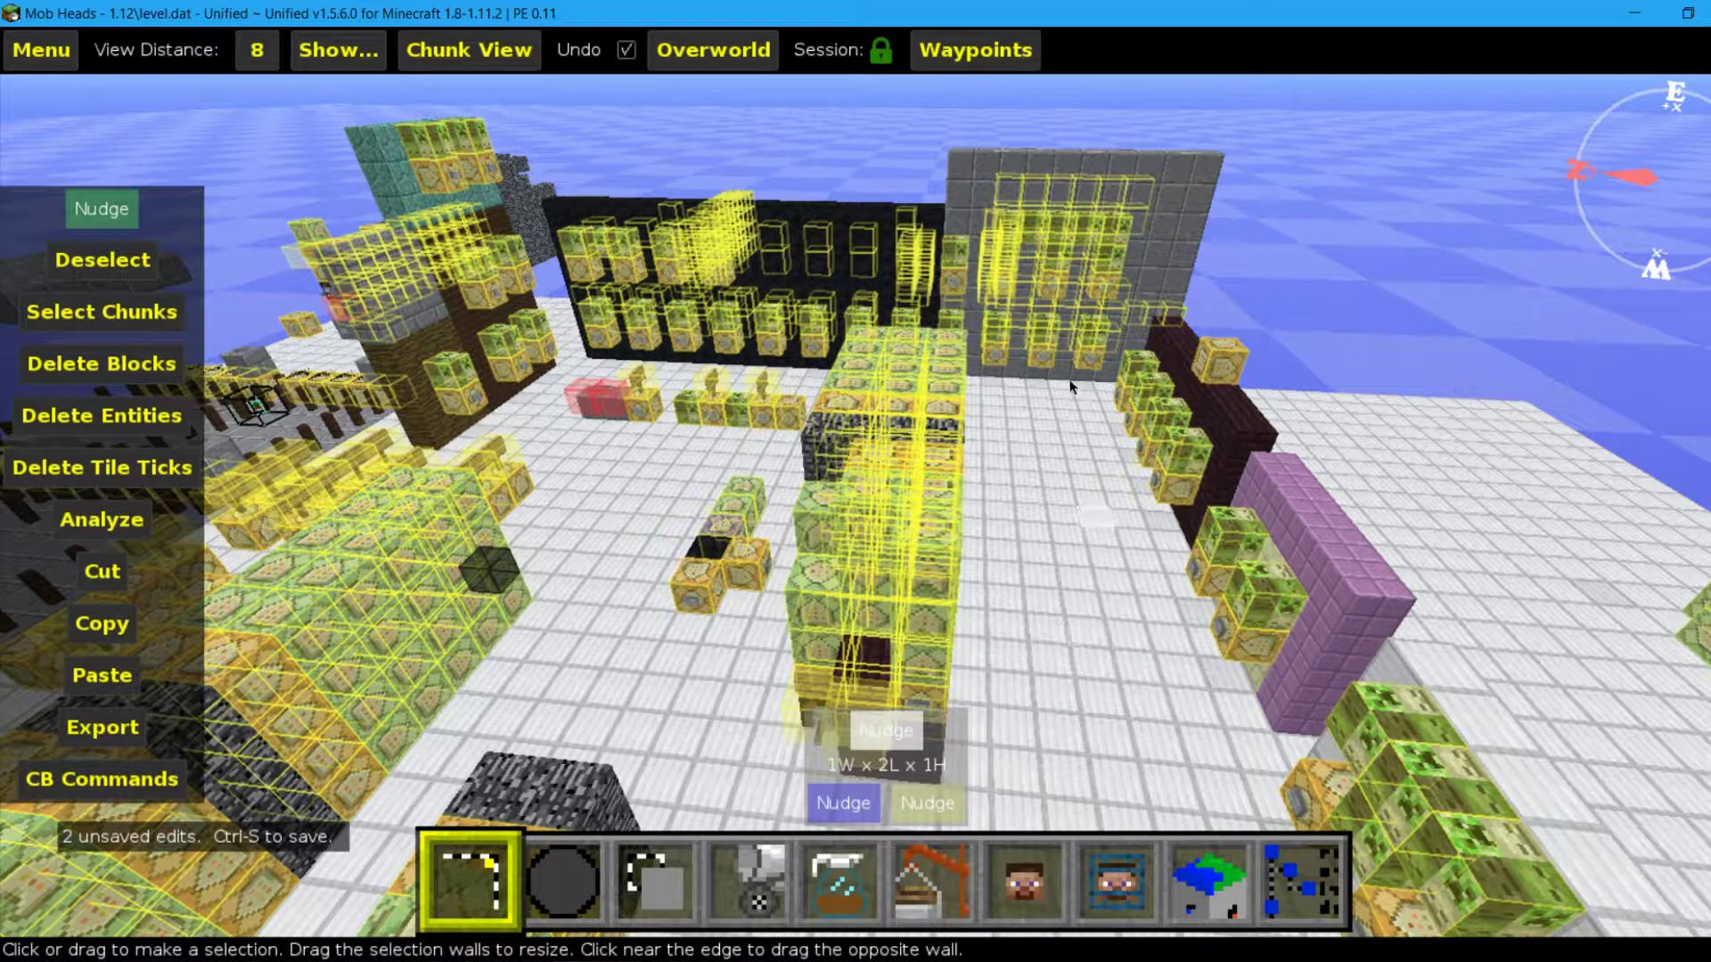
# Step: Fly to the command-block wall and mark out a 9 × 1 × 6 selection
pyautogui.press('d')
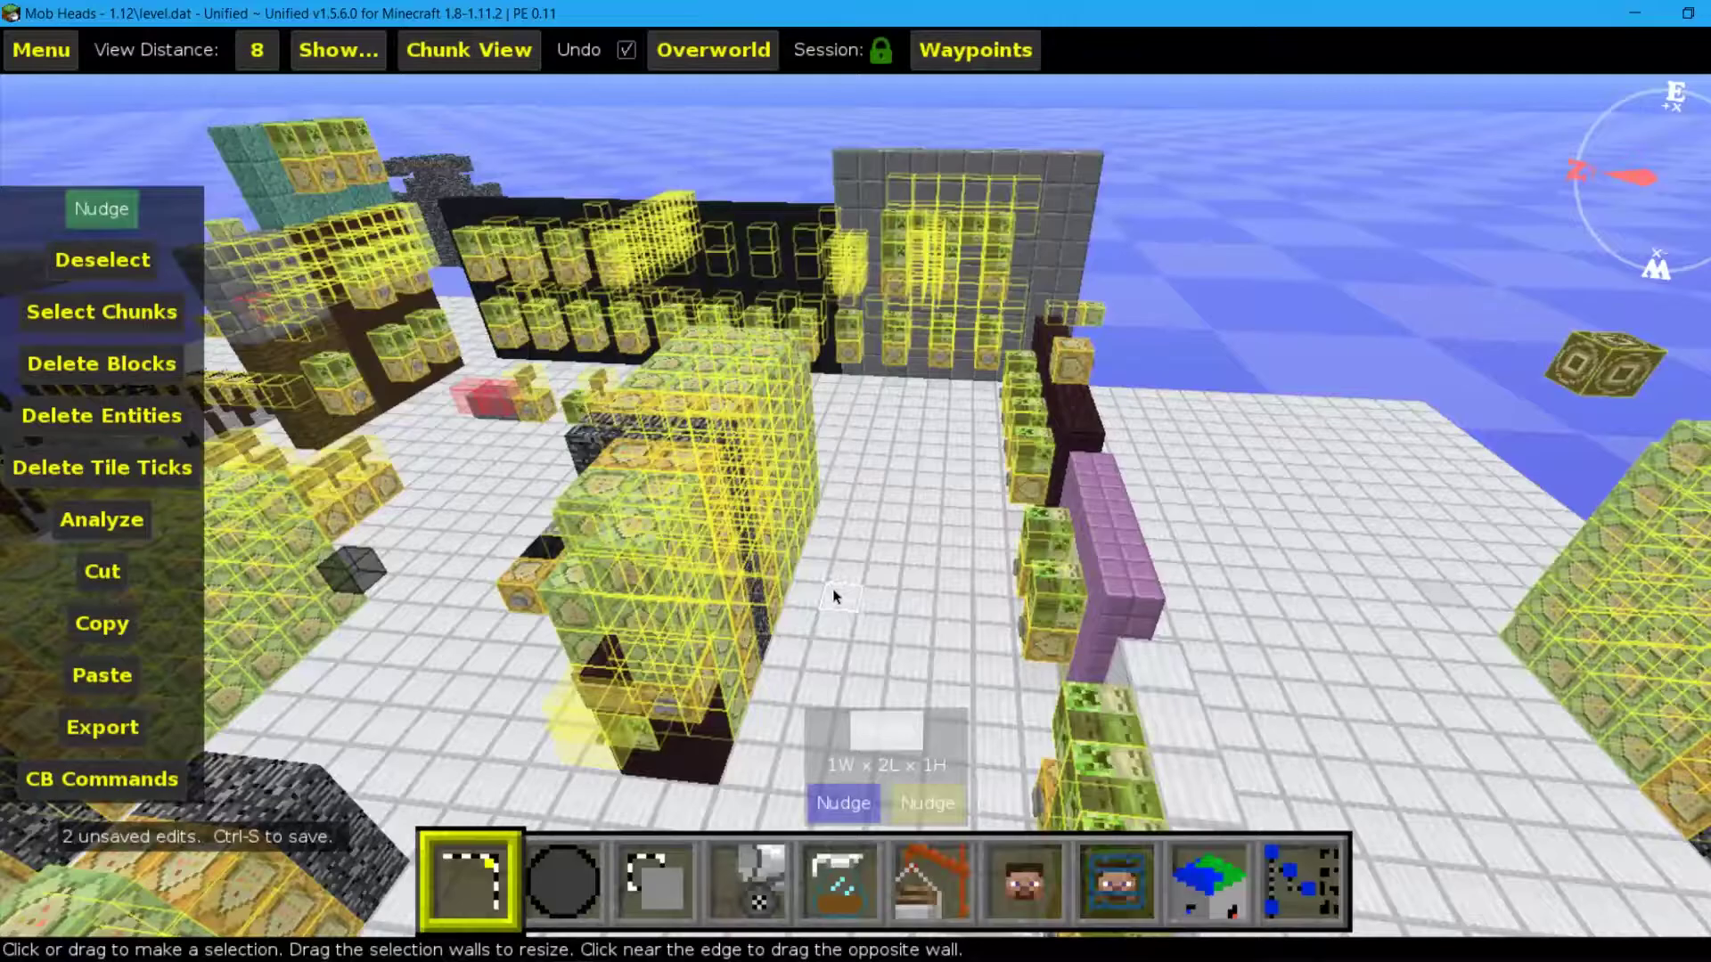
pyautogui.press('w')
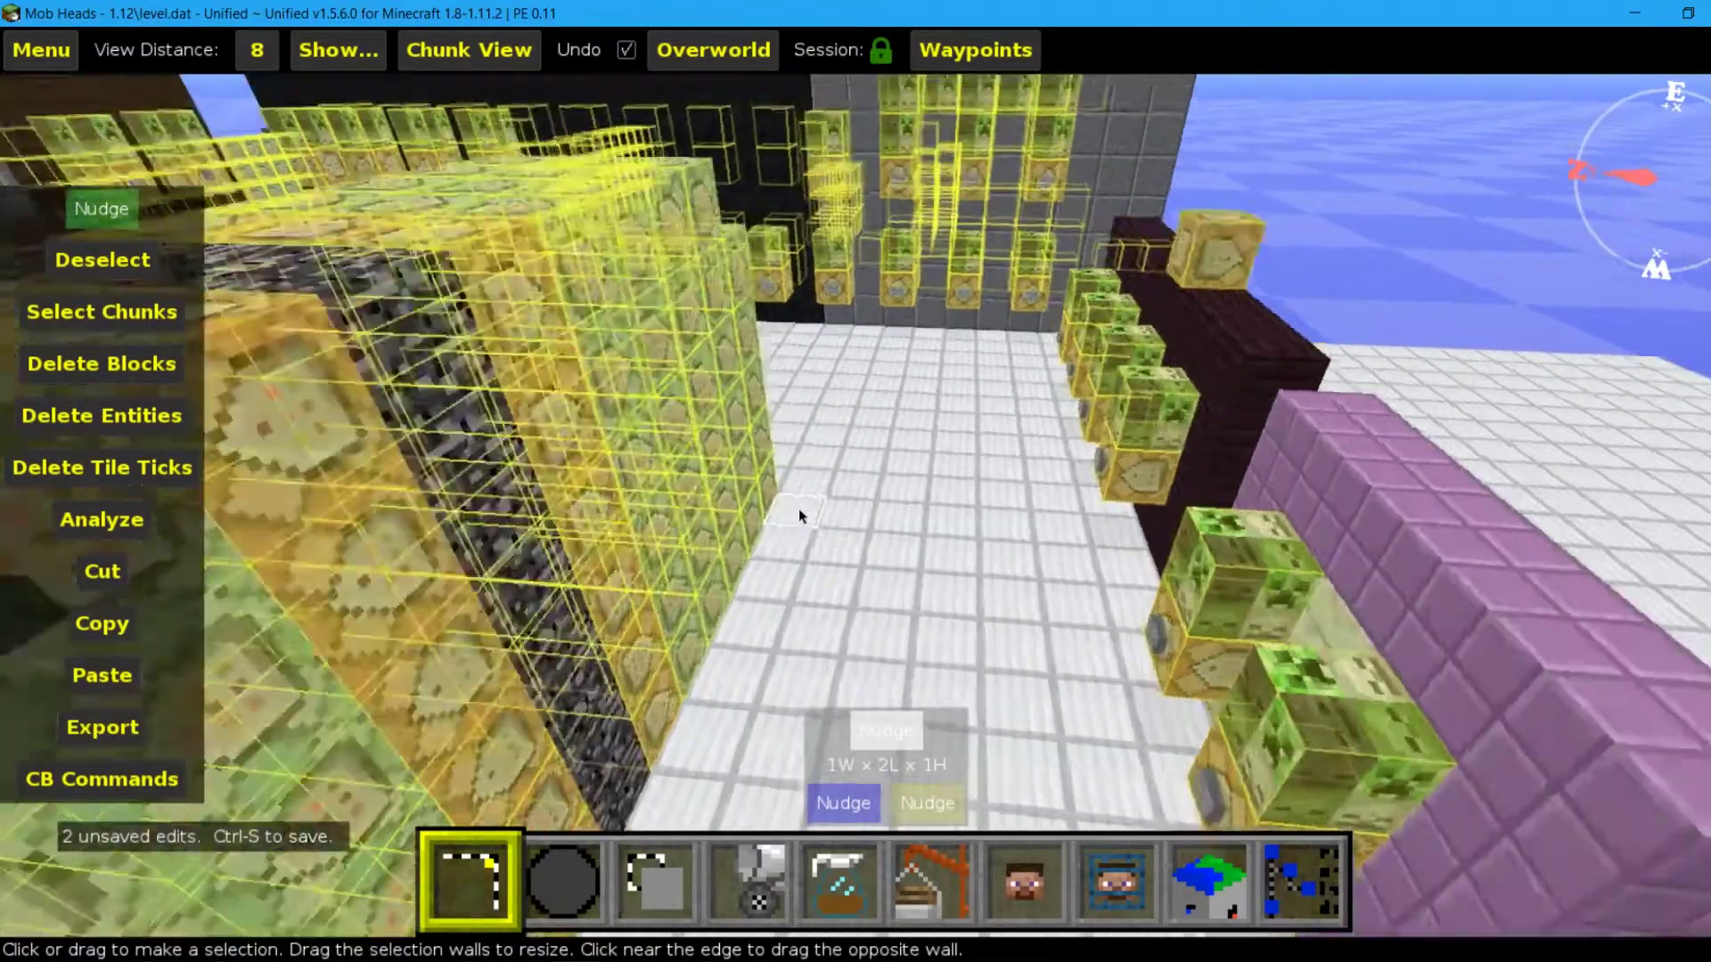
pyautogui.press('s')
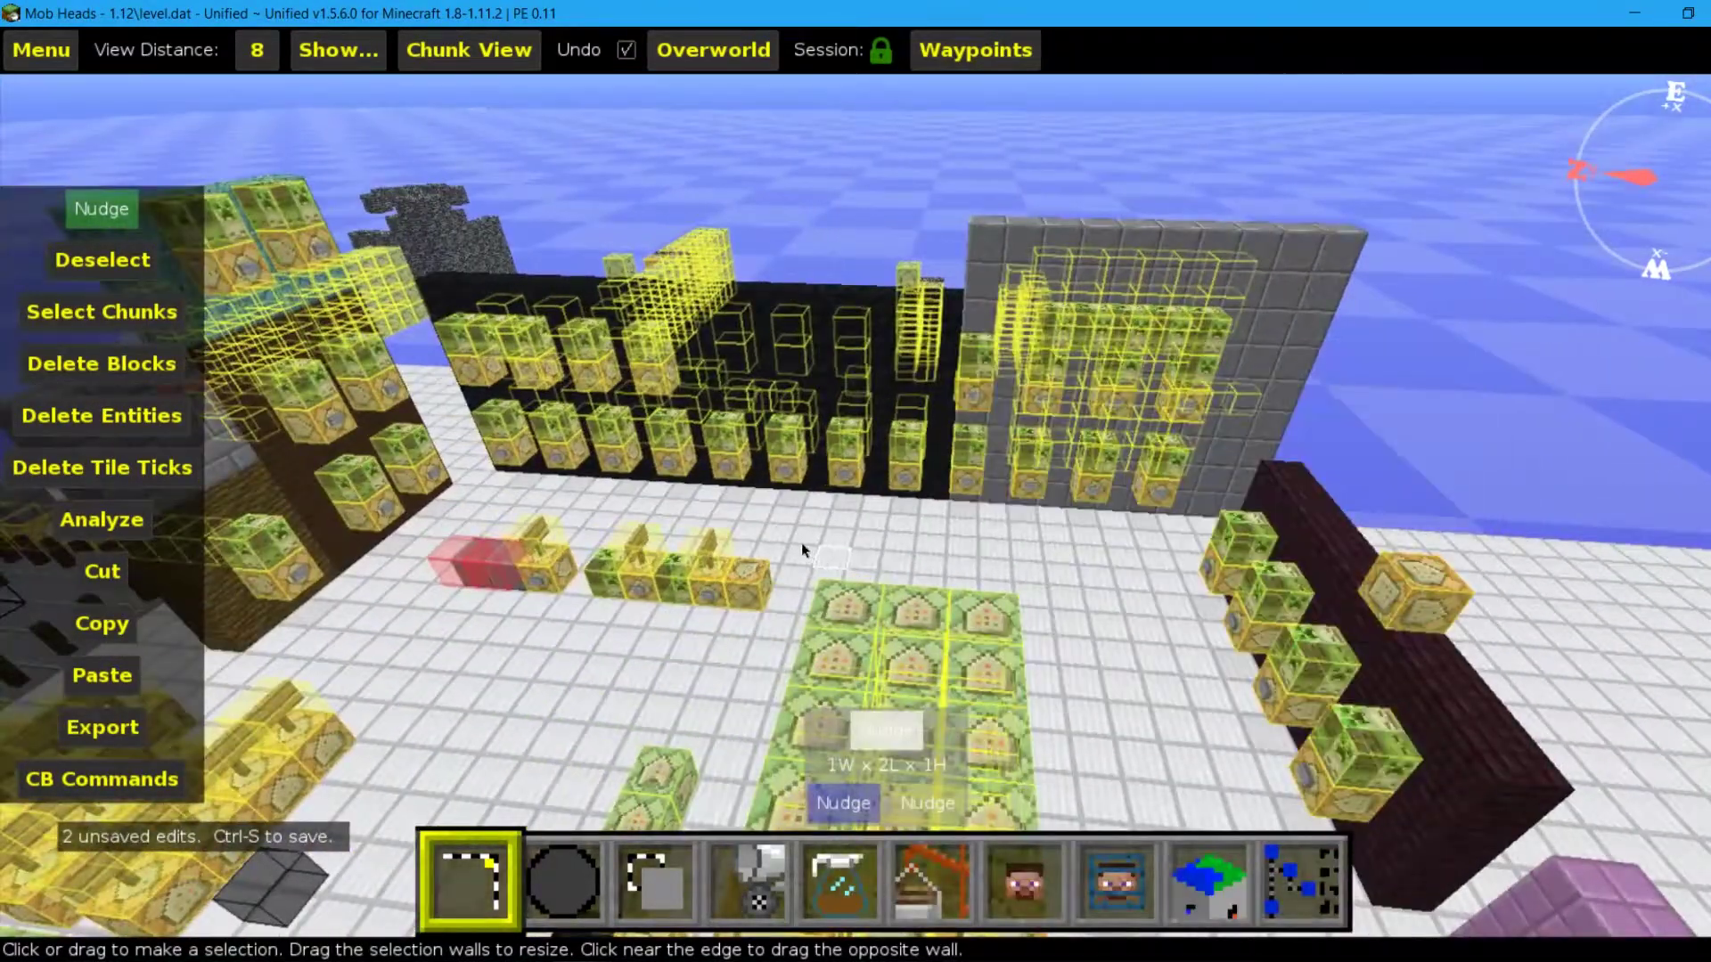
pyautogui.moveTo(802, 551); pyautogui.dragTo(882, 513, button='right')
pyautogui.press('w')
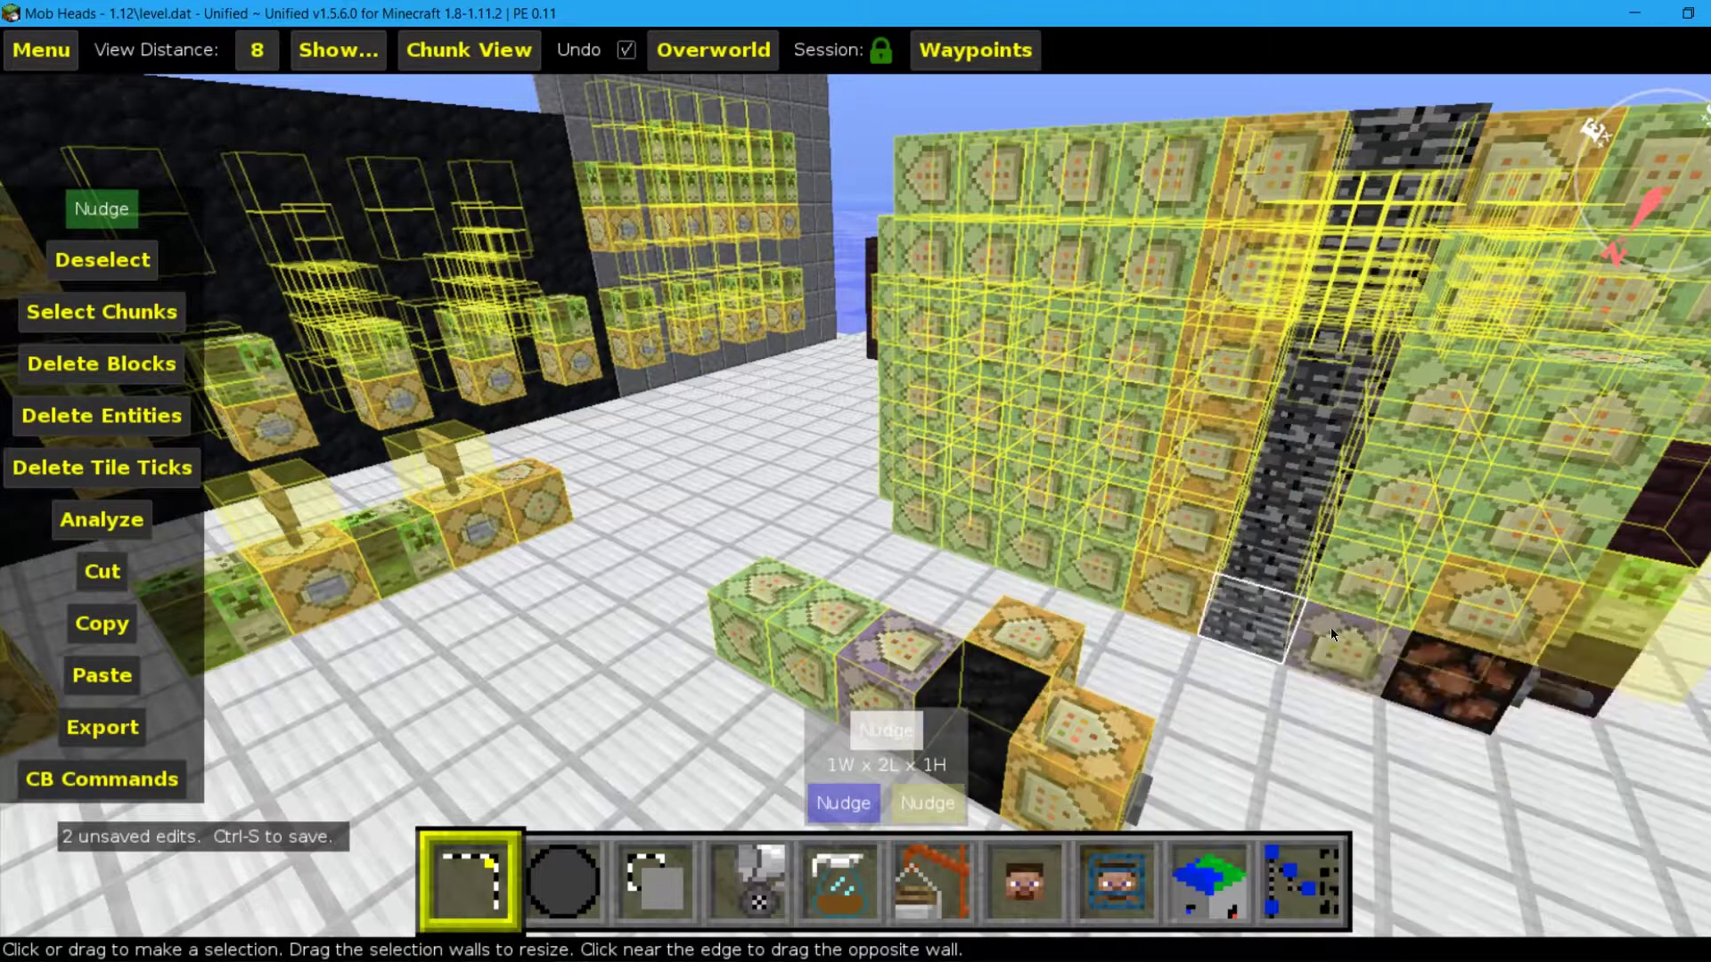
pyautogui.moveTo(1333, 634); pyautogui.dragTo(915, 190)
pyautogui.moveTo(916, 190); pyautogui.dragTo(455, 253, button='right')
# Step: Lengthen the selection to three blocks, making it 9 × 3 × 6
pyautogui.moveTo(562, 261); pyautogui.dragTo(446, 321, button='right')
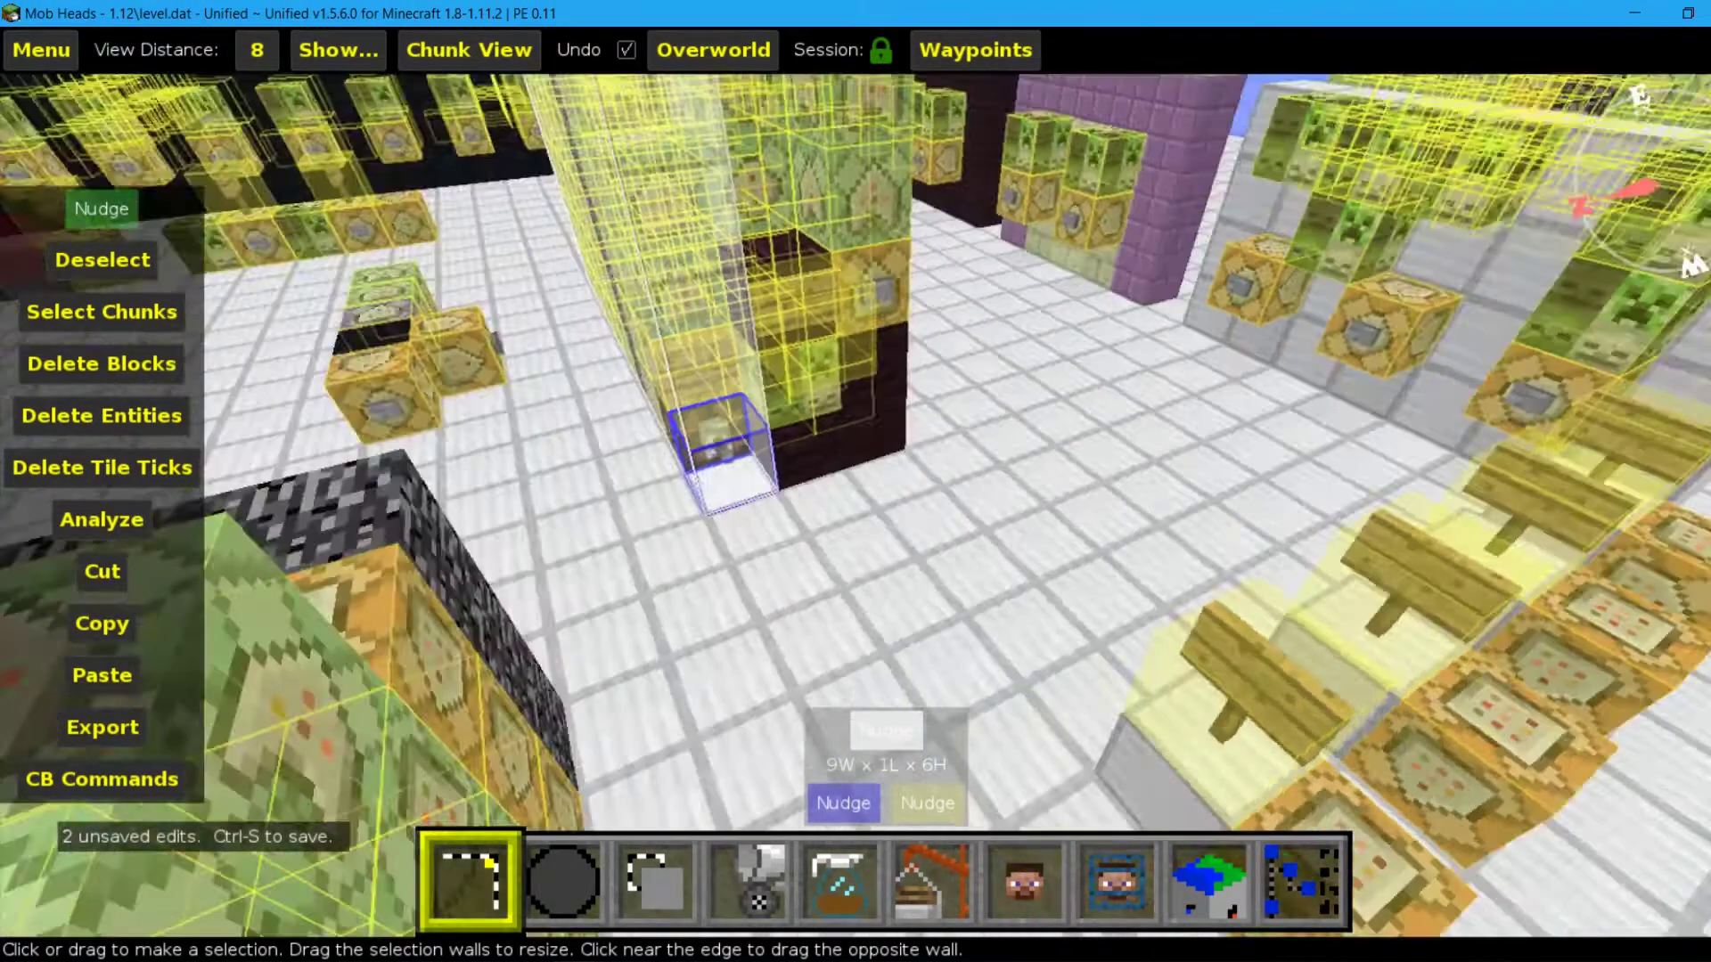
pyautogui.moveTo(855, 481); pyautogui.dragTo(891, 472, button='right')
pyautogui.press('space')
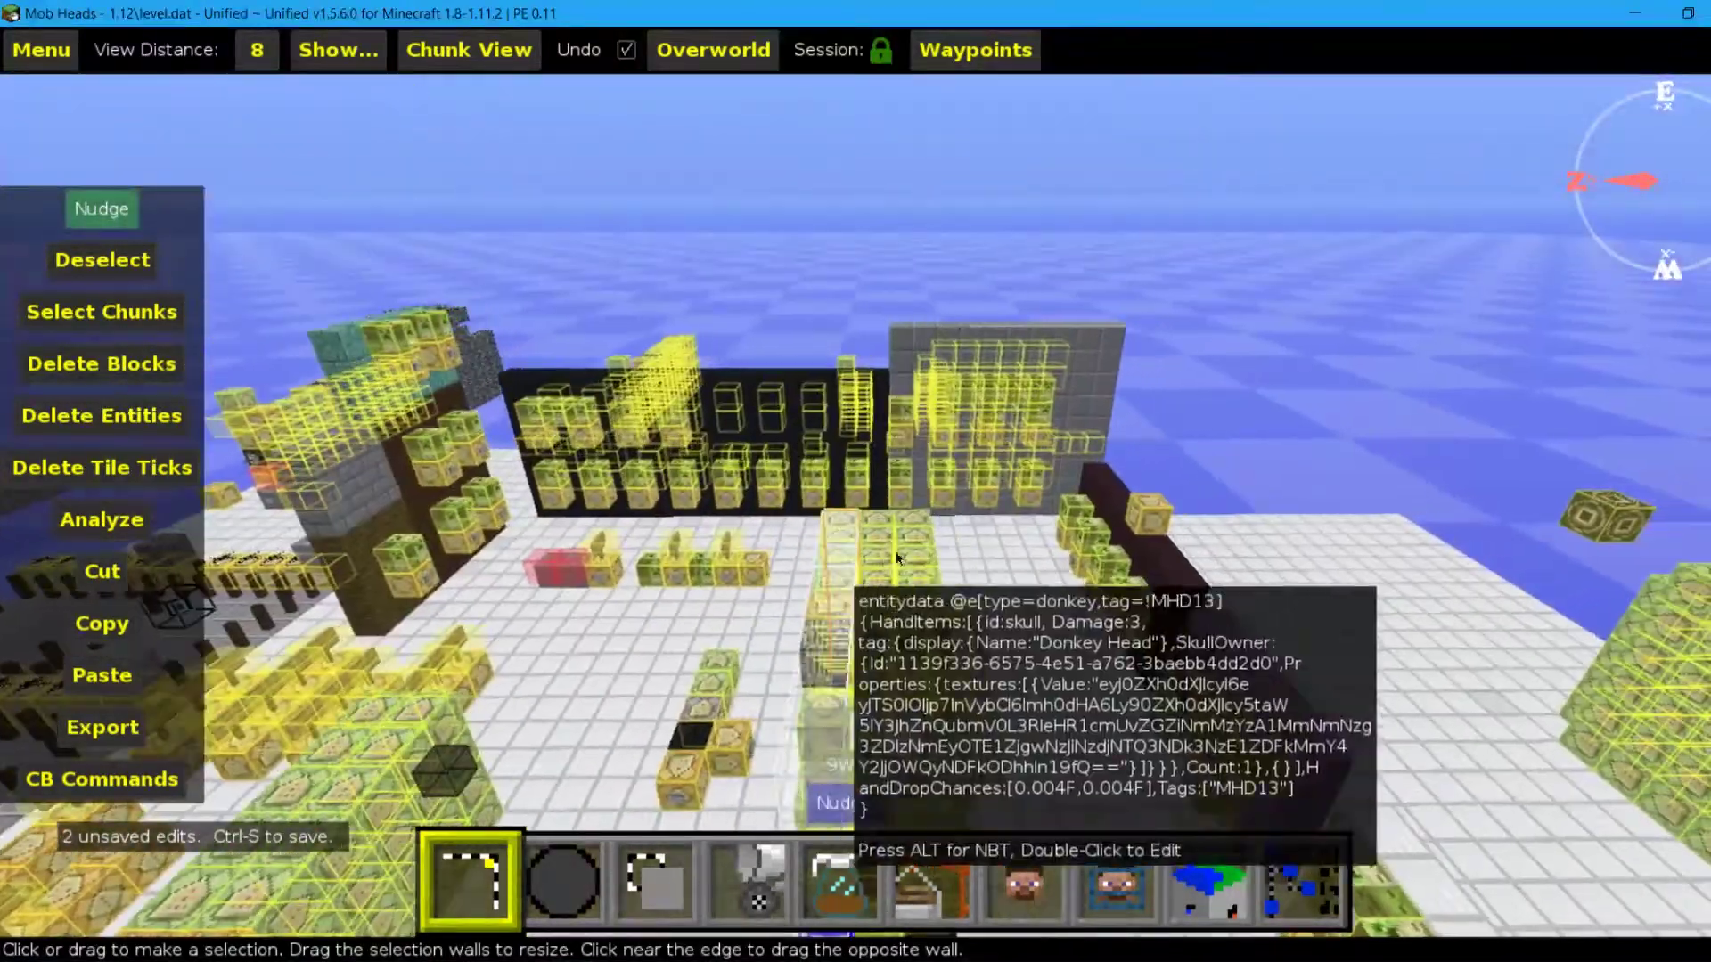
pyautogui.moveTo(897, 559); pyautogui.dragTo(997, 506, button='right')
pyautogui.press('d')
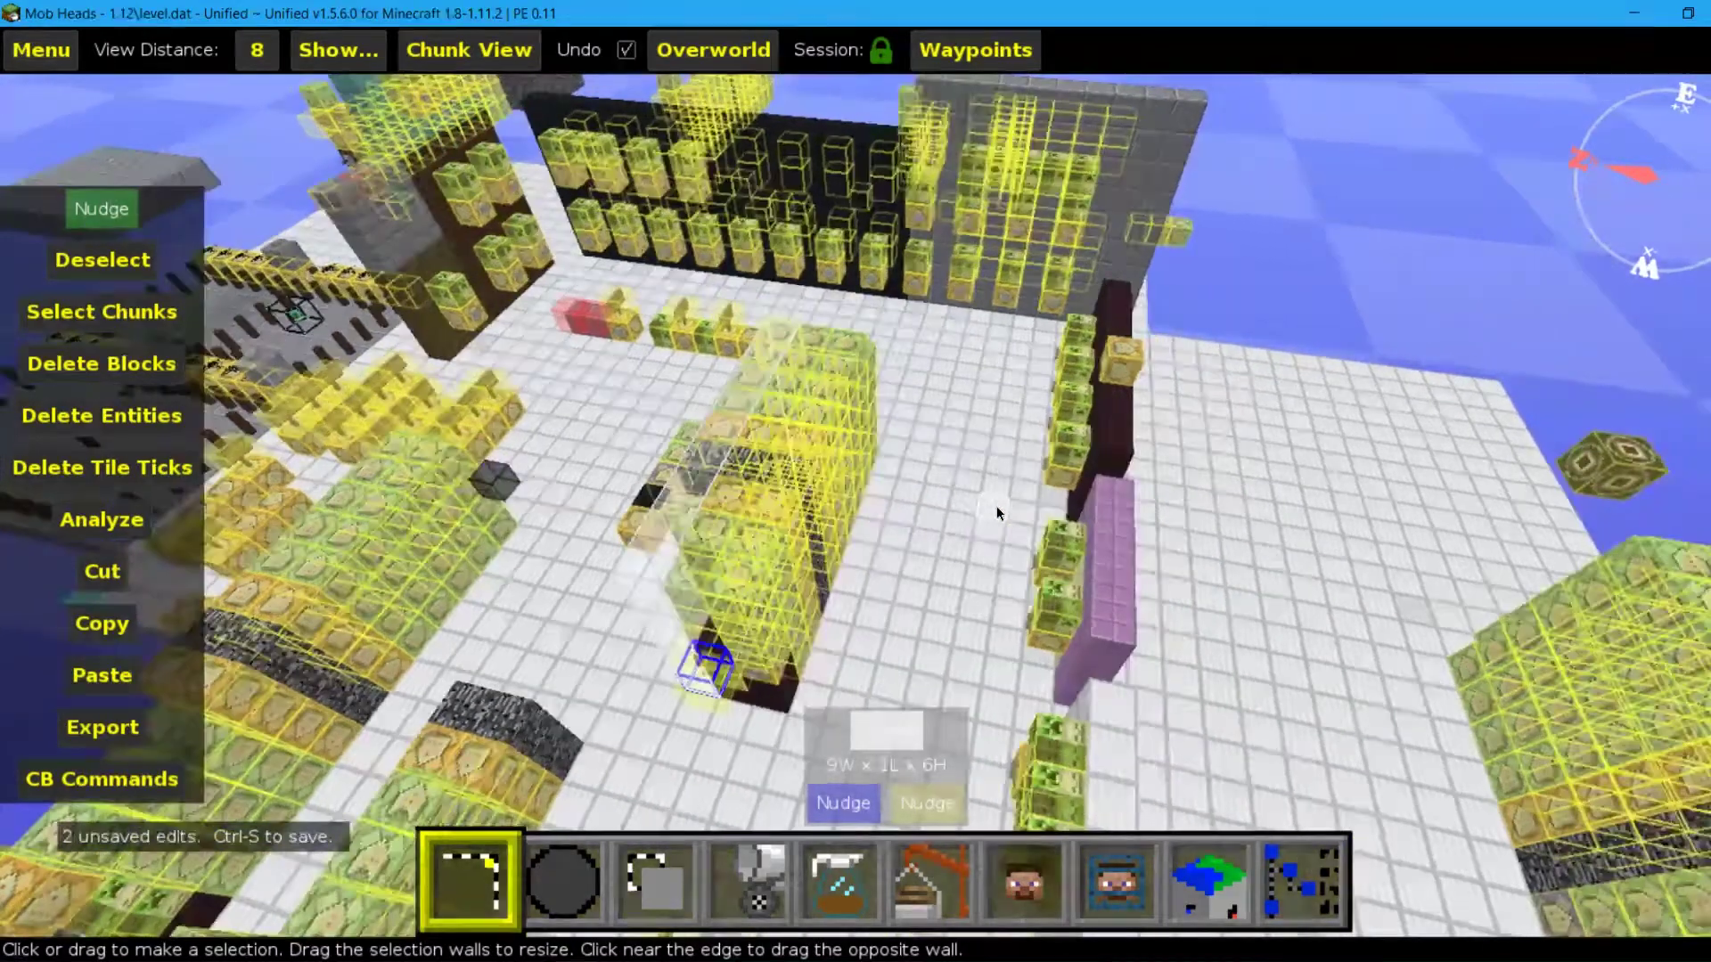
pyautogui.press('shift')
pyautogui.press('space')
pyautogui.press('a')
pyautogui.press('w')
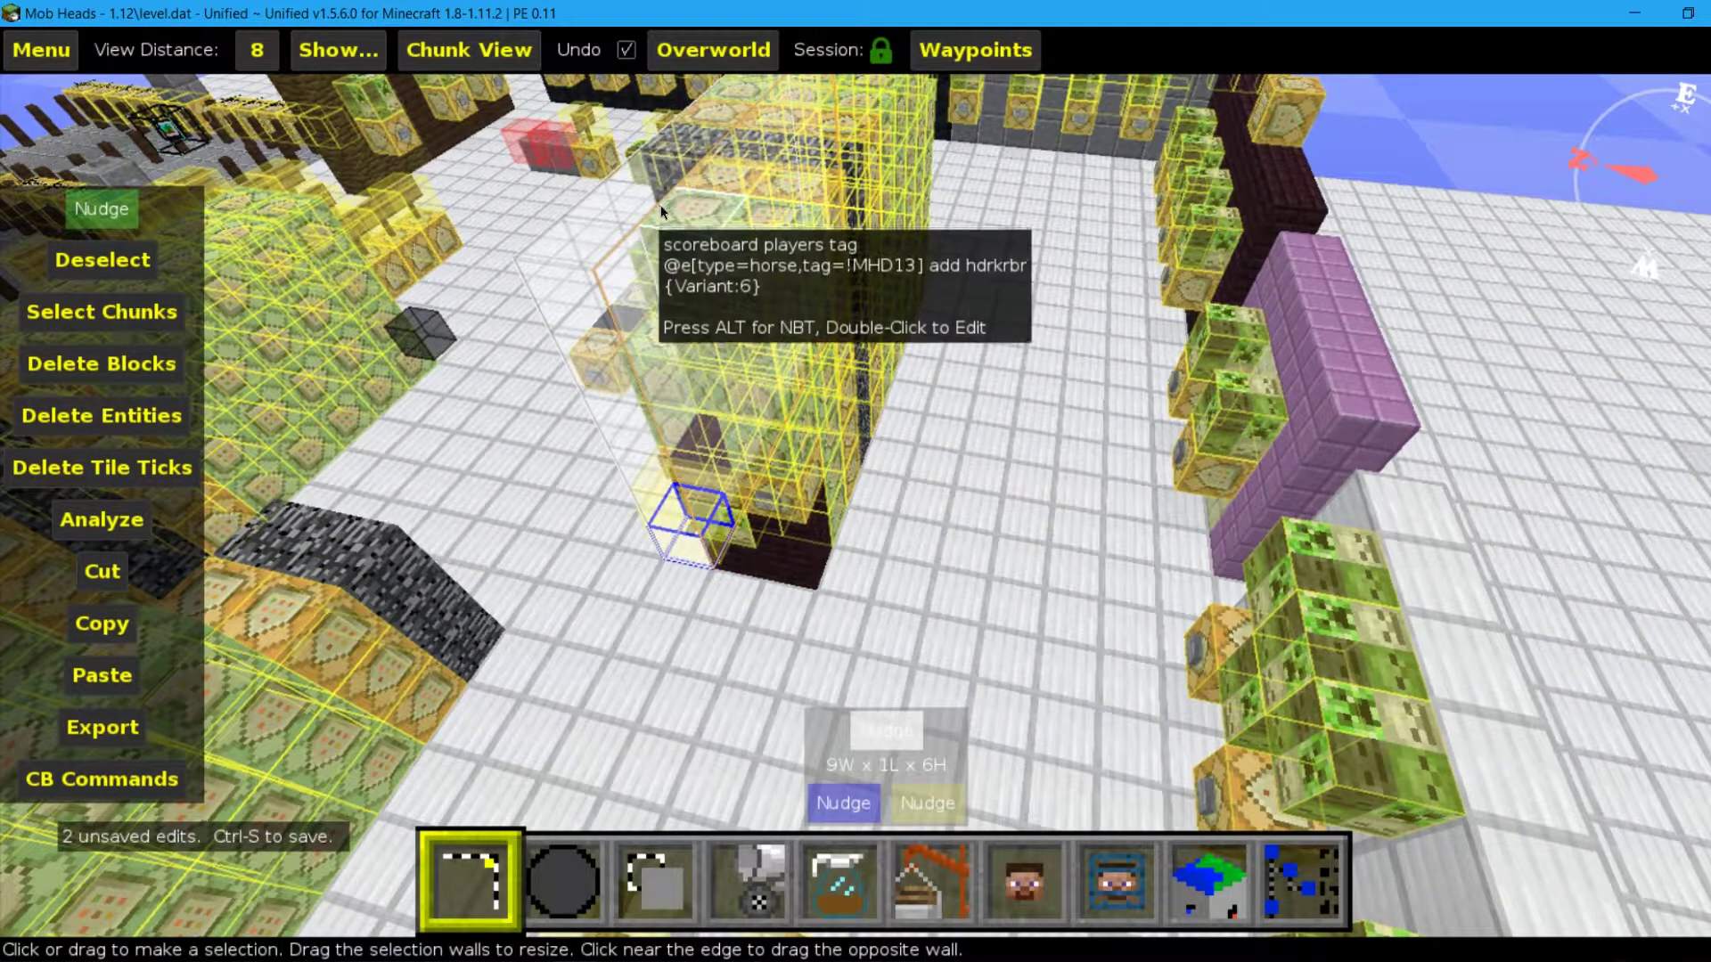
pyautogui.moveTo(661, 205); pyautogui.dragTo(804, 246)
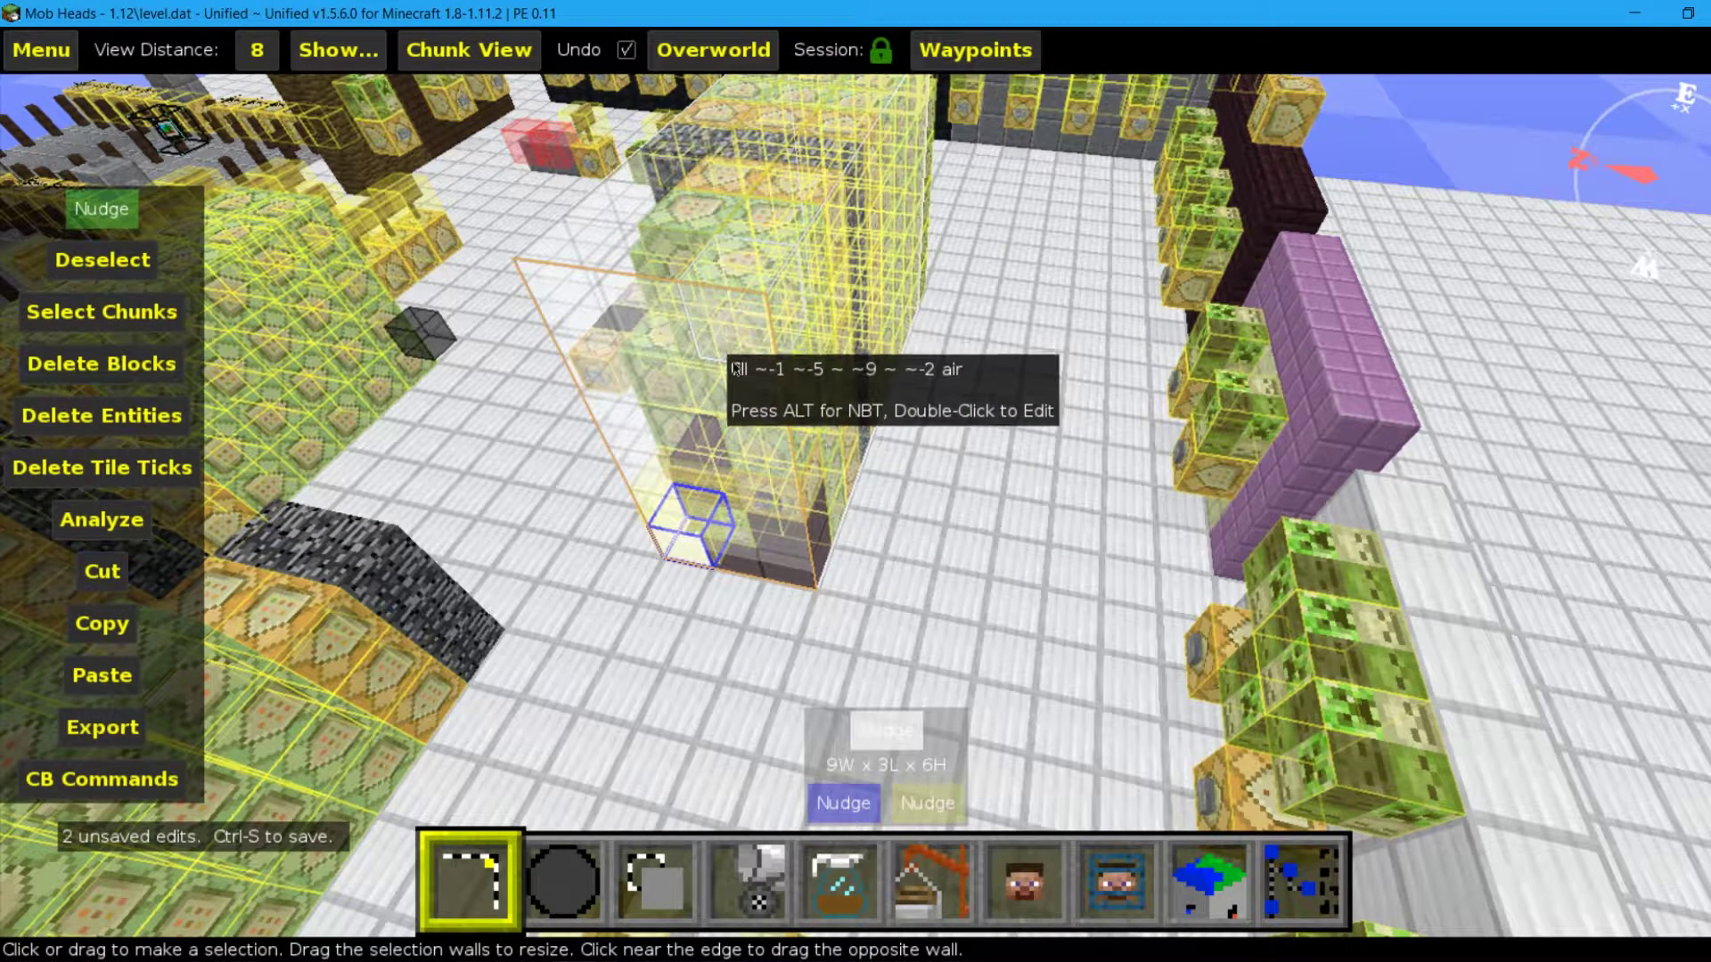
# Step: Widen the selection to 10 blocks, giving the full 10 × 3 × 6 region
pyautogui.press('a')
pyautogui.press('w')
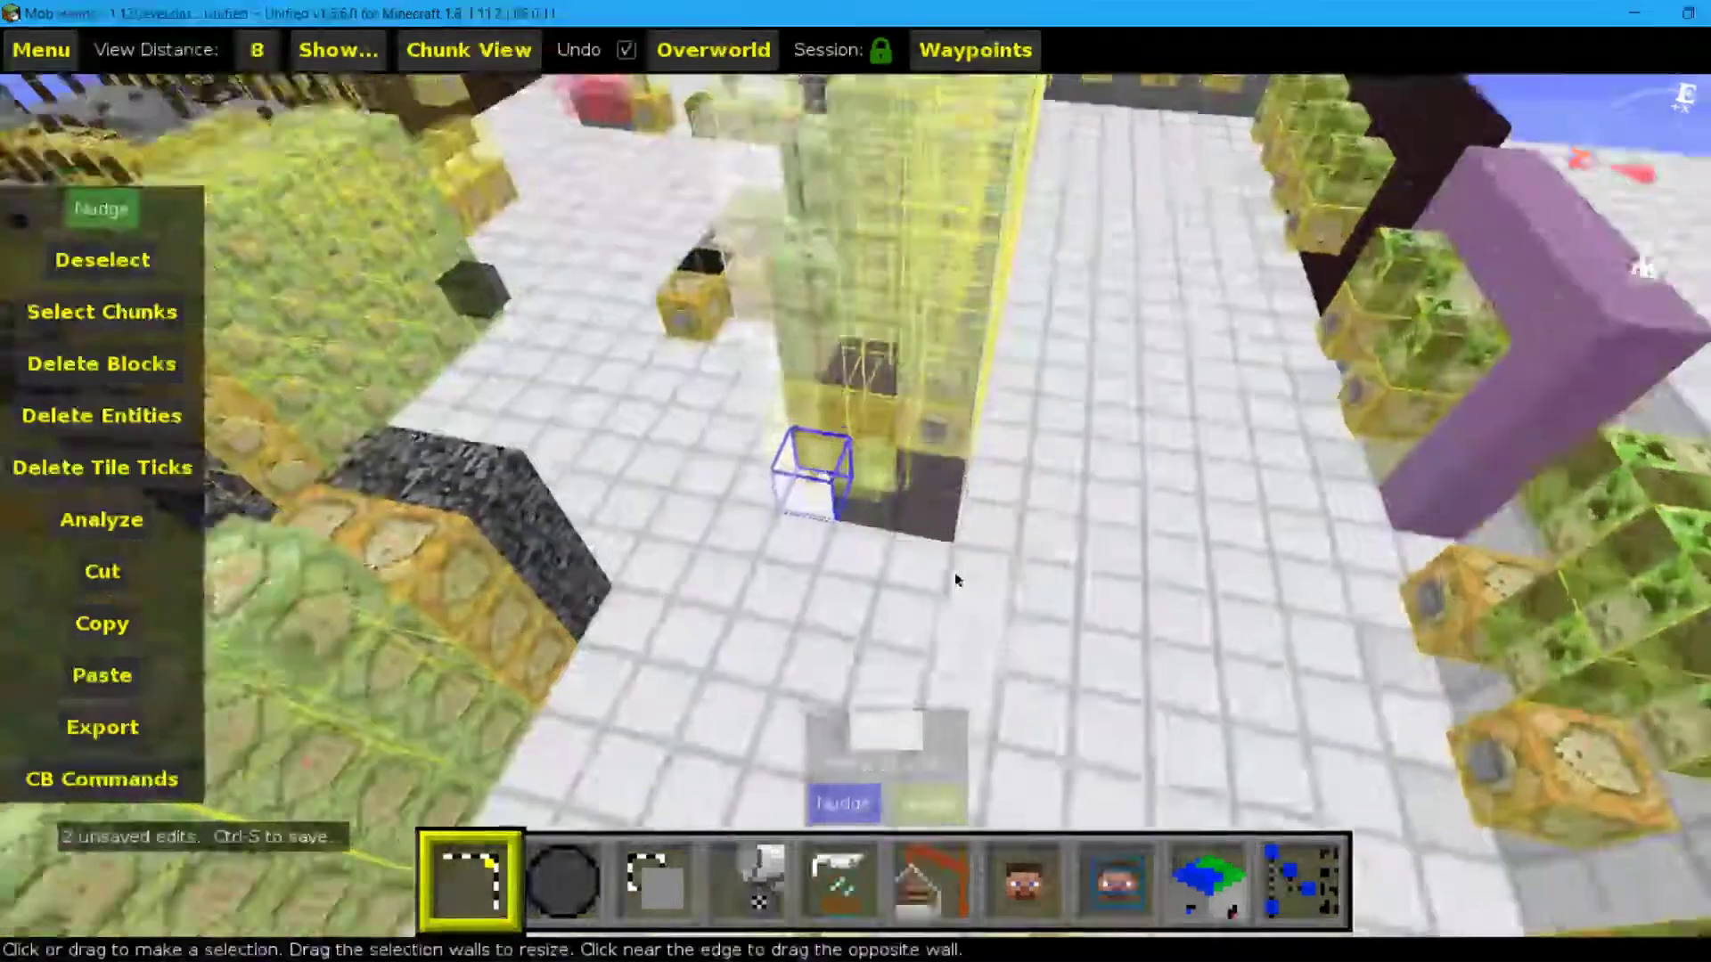
pyautogui.press('d')
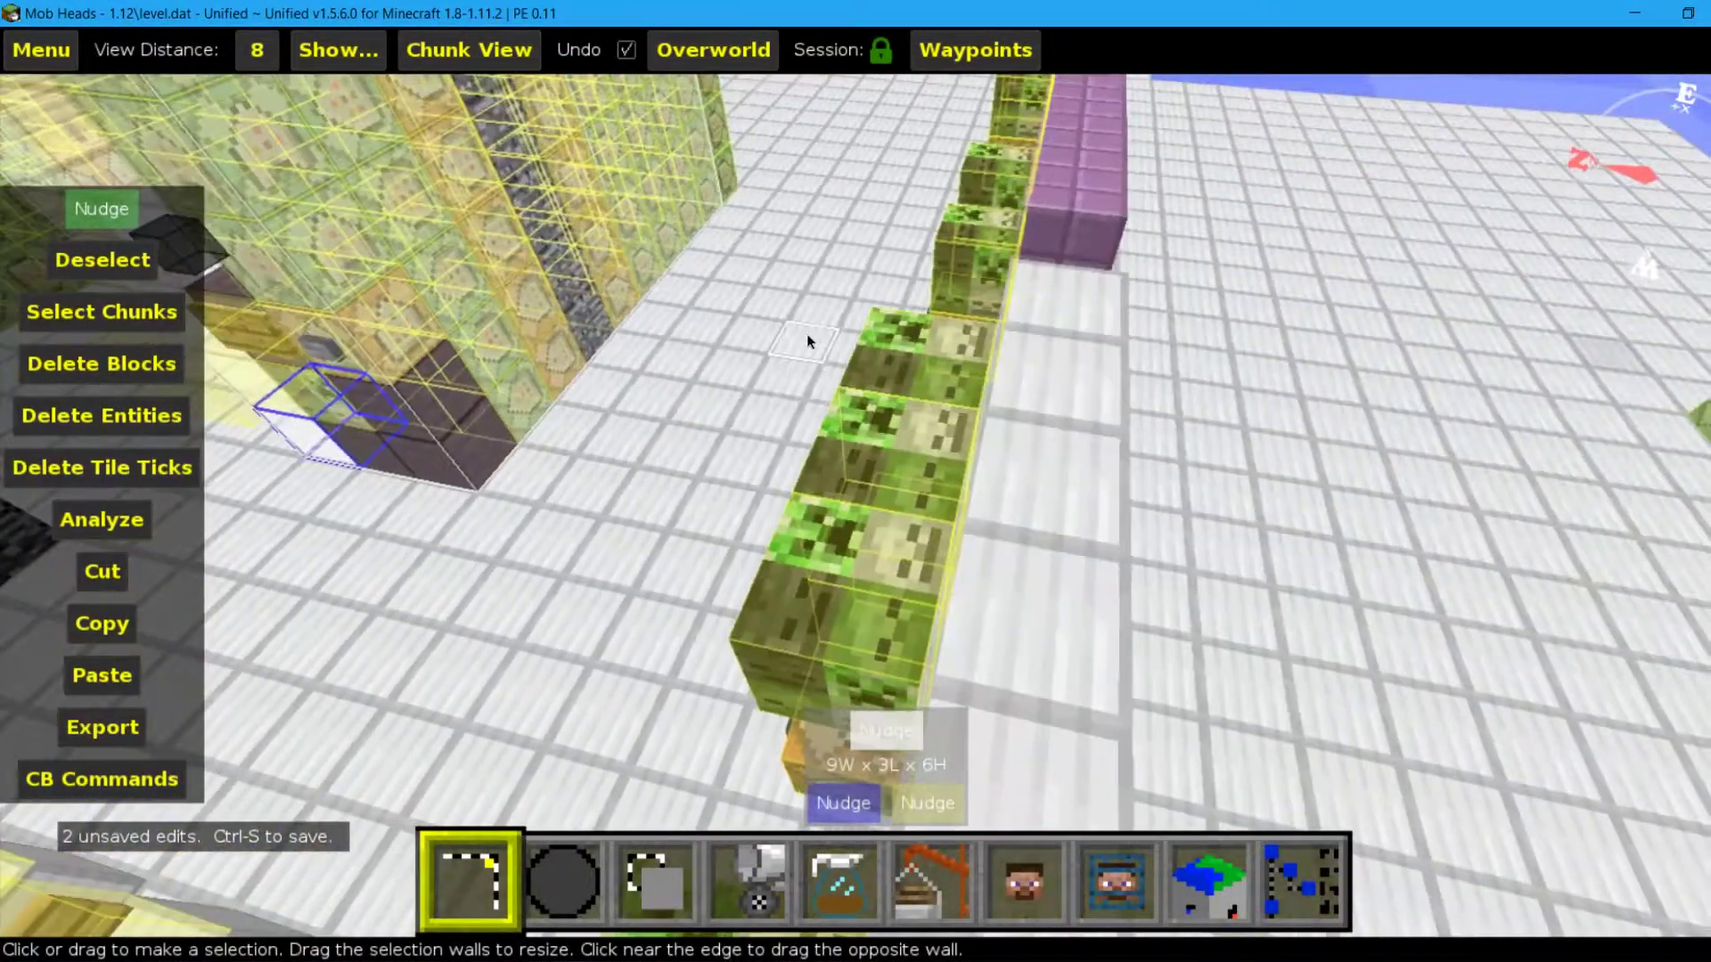
pyautogui.press('w')
pyautogui.press('space')
pyautogui.press('w')
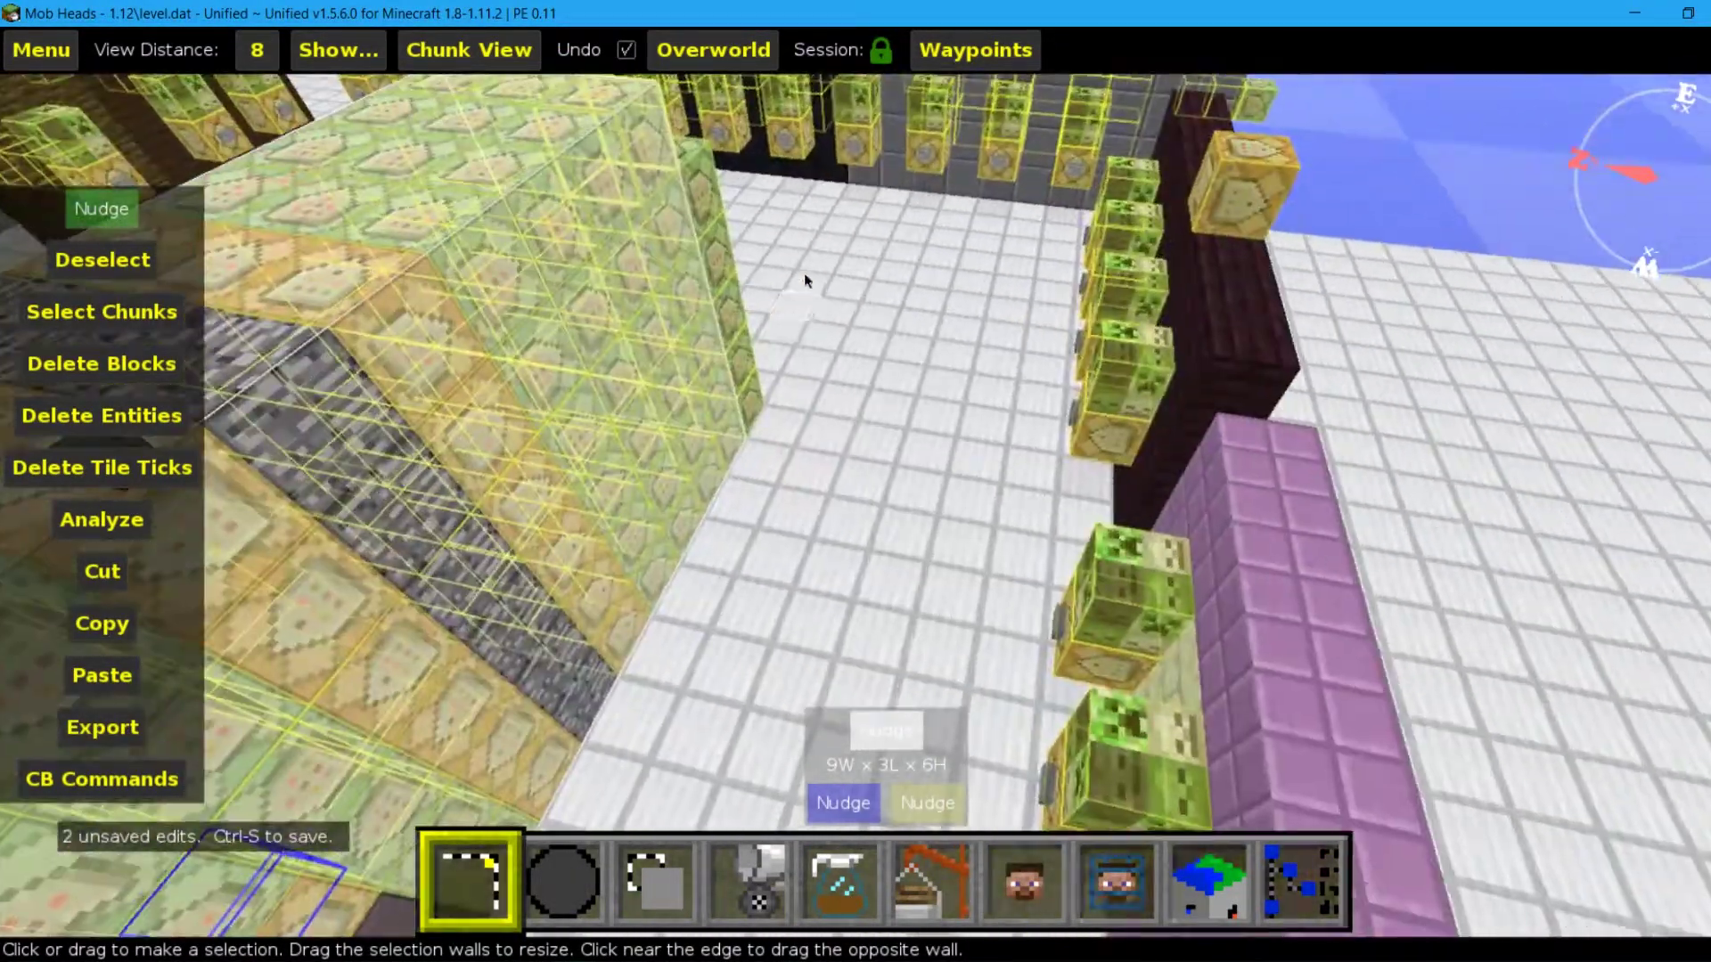
pyautogui.press('space')
pyautogui.press('w')
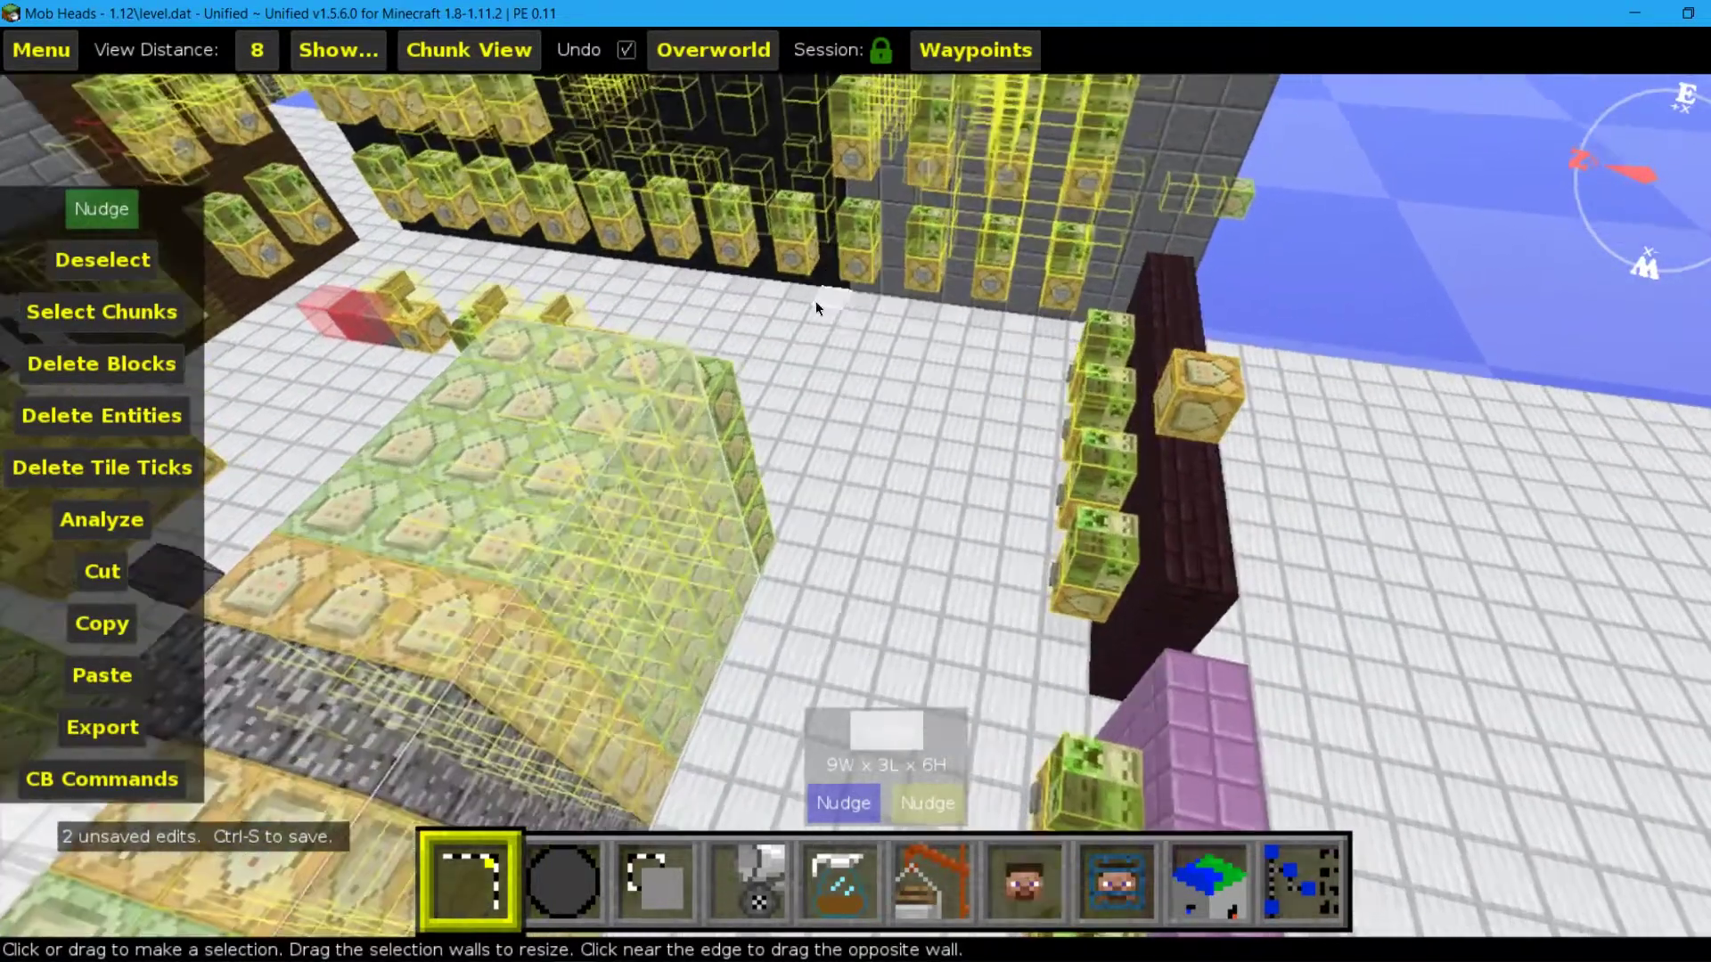
pyautogui.rightClick(809, 249)
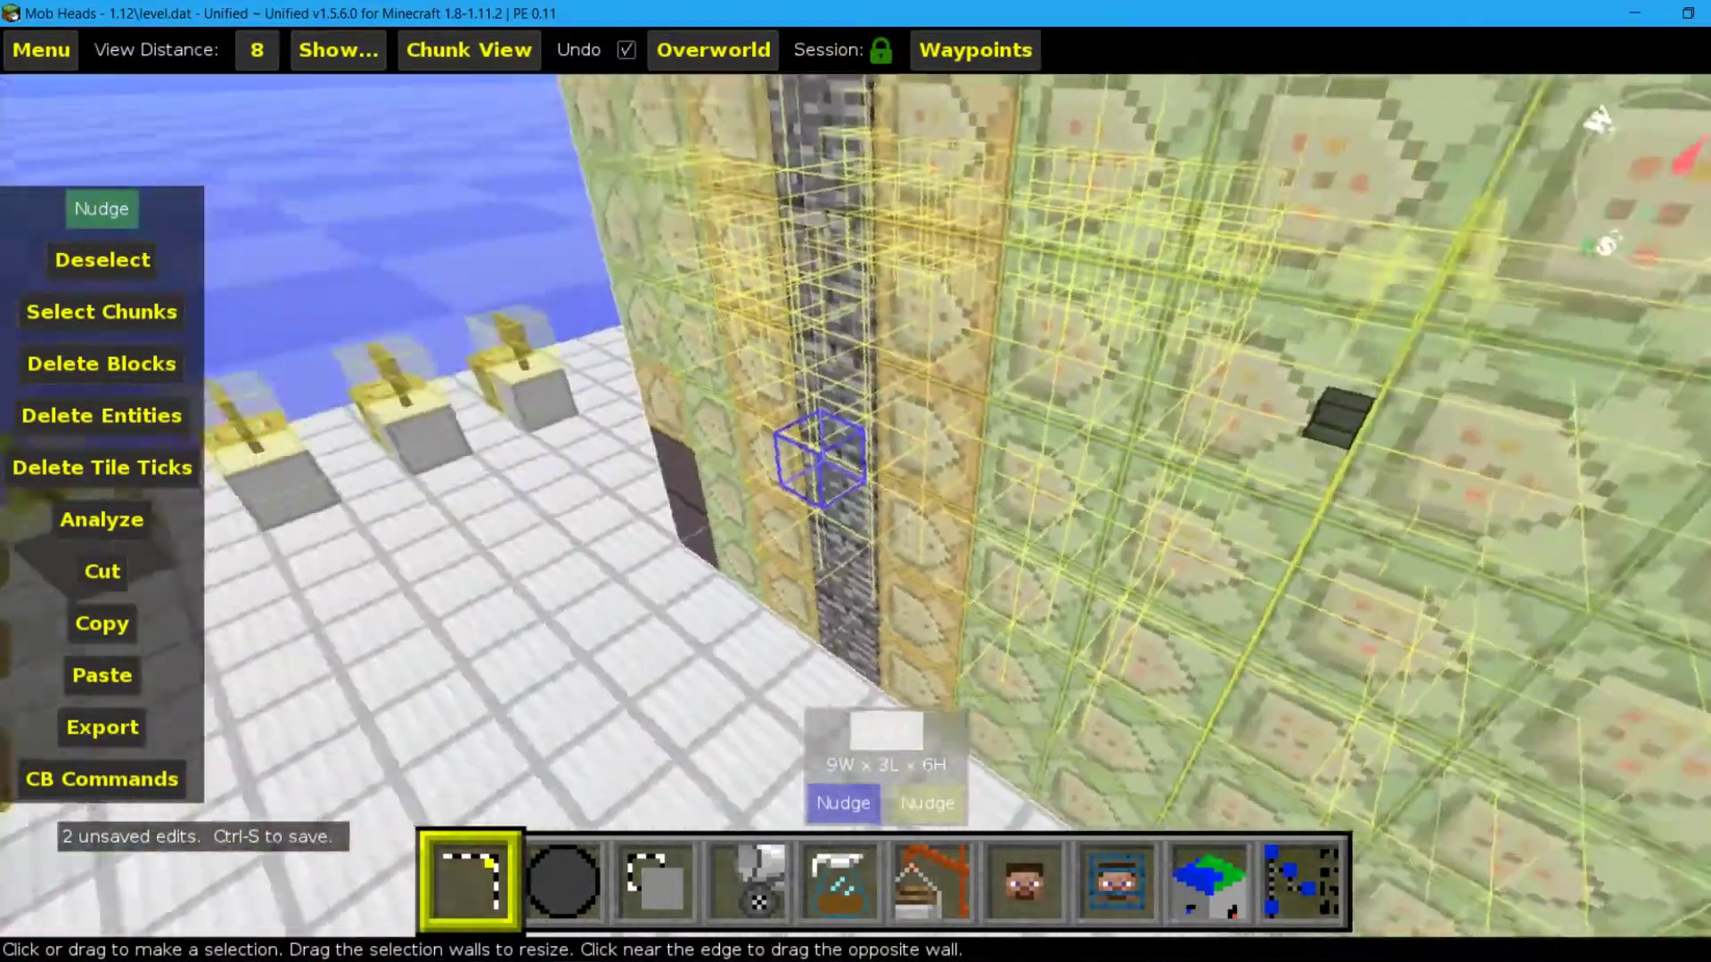
pyautogui.rightClick(814, 270)
pyautogui.press('s')
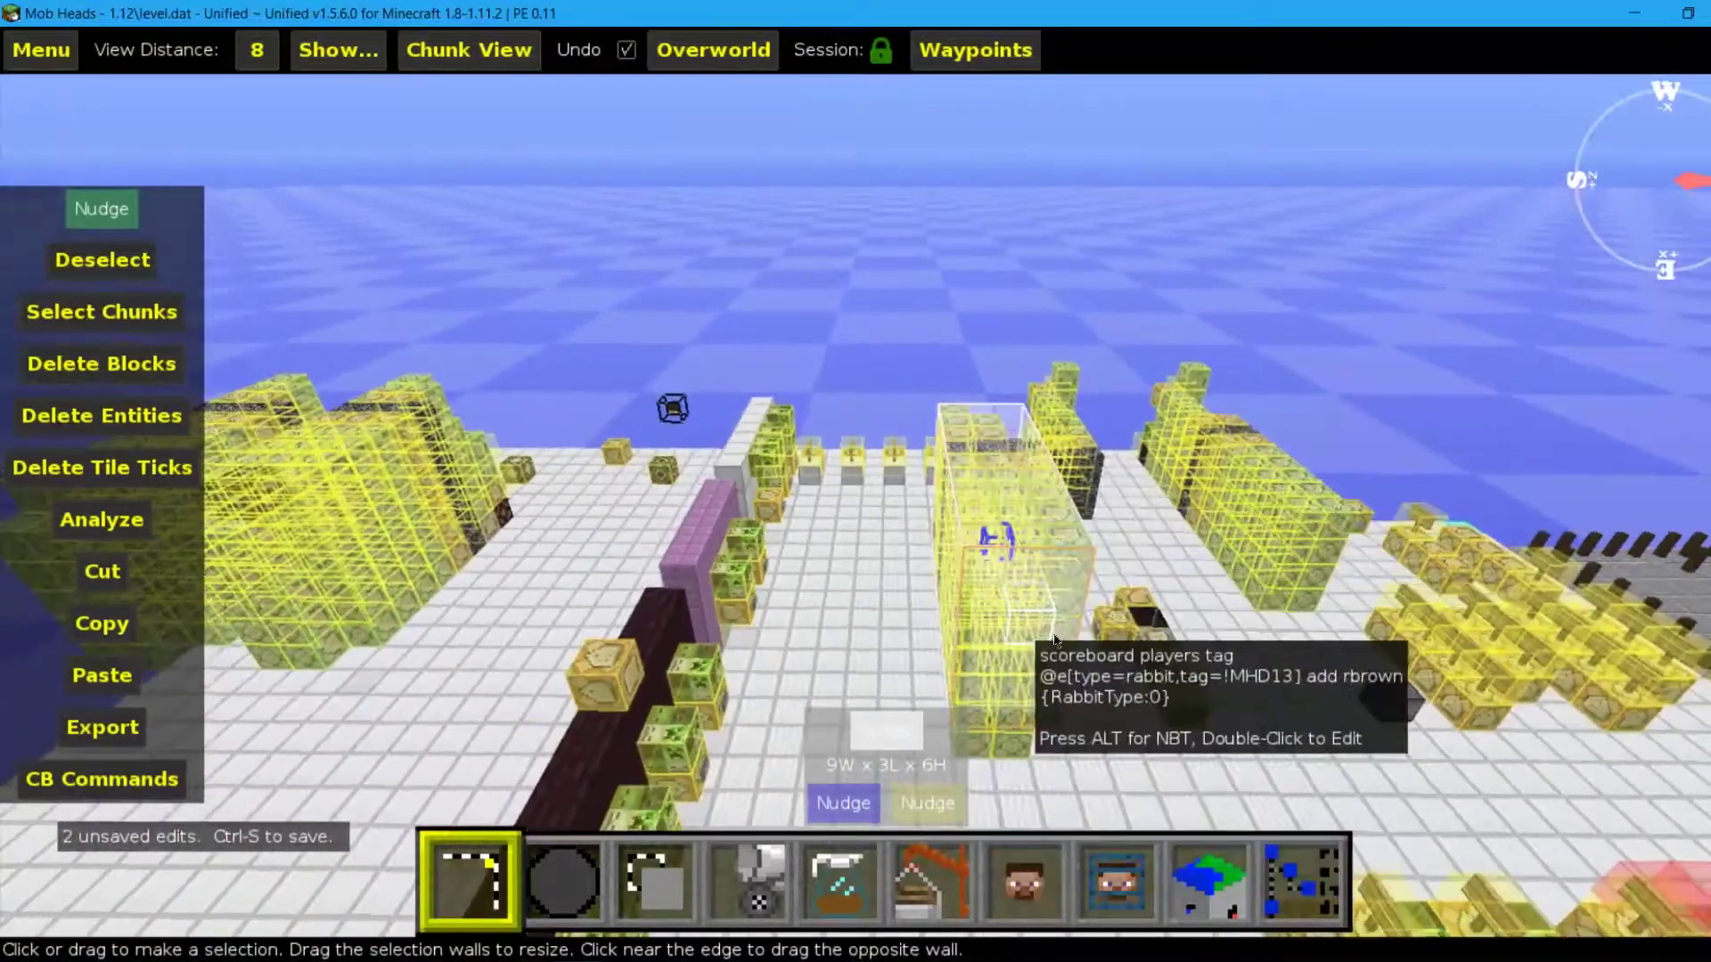
pyautogui.moveTo(1046, 586); pyautogui.dragTo(1050, 628)
# Step: Fly around the finished 10 × 3 × 6 selection to check it from past the tower
pyautogui.rightClick(1066, 401)
pyautogui.rightClick(1075, 403)
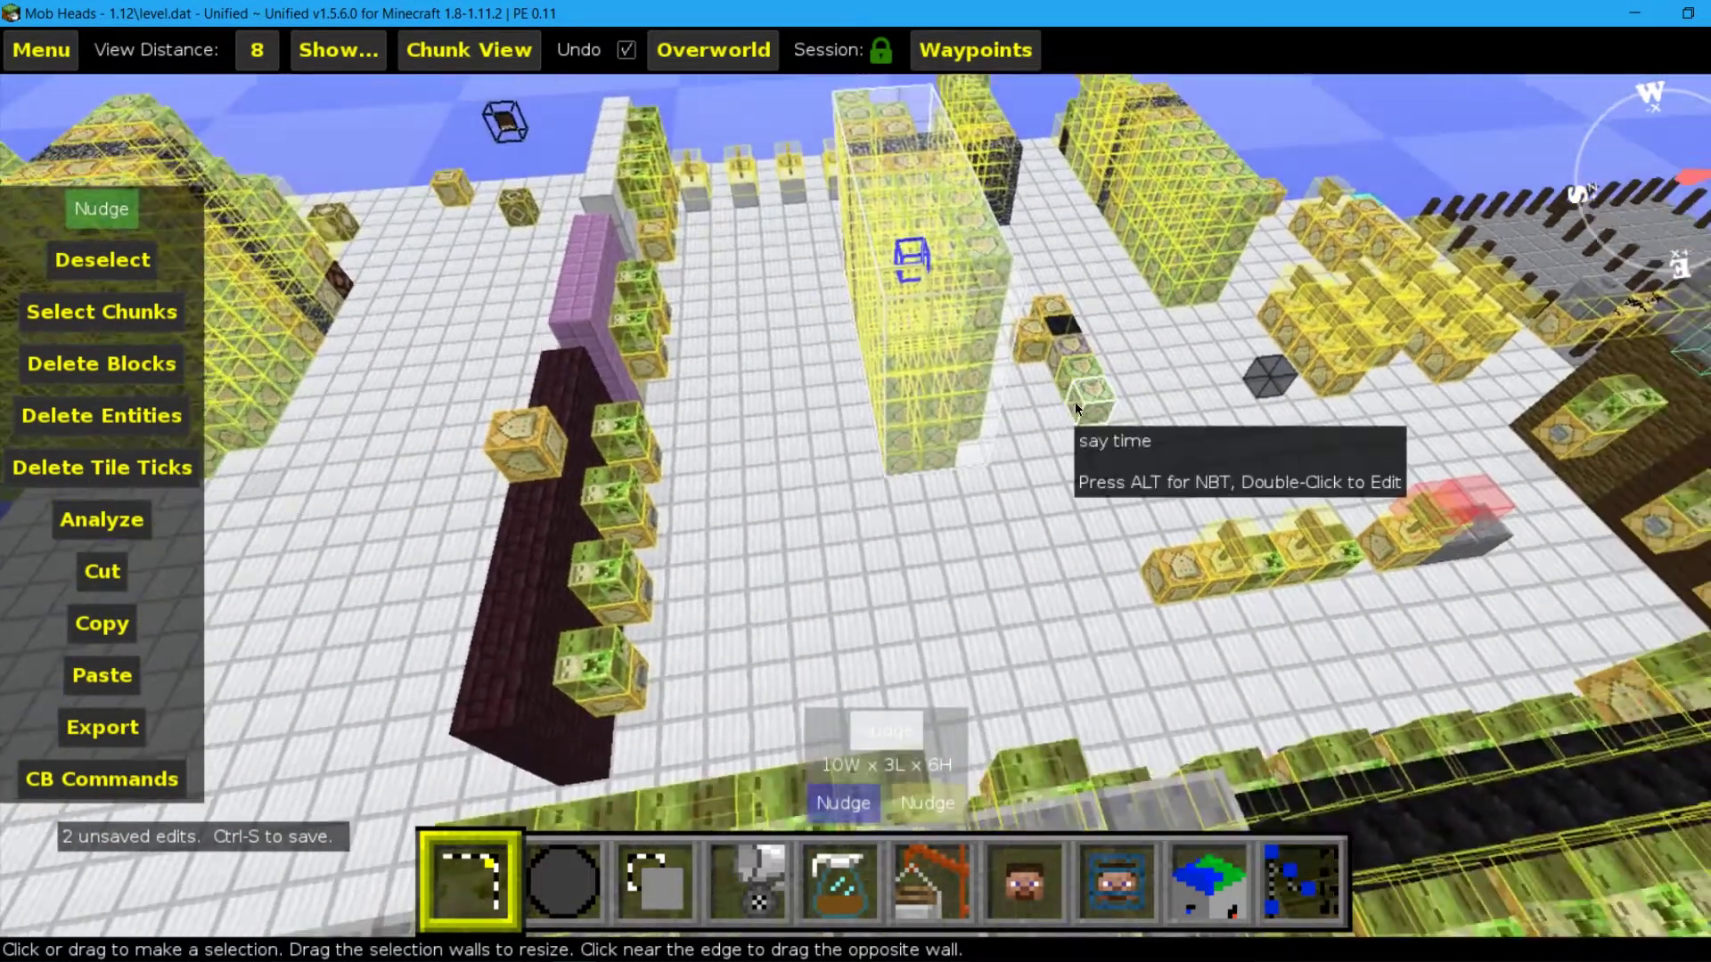
pyautogui.press('w')
pyautogui.rightClick(862, 399)
pyautogui.press('w')
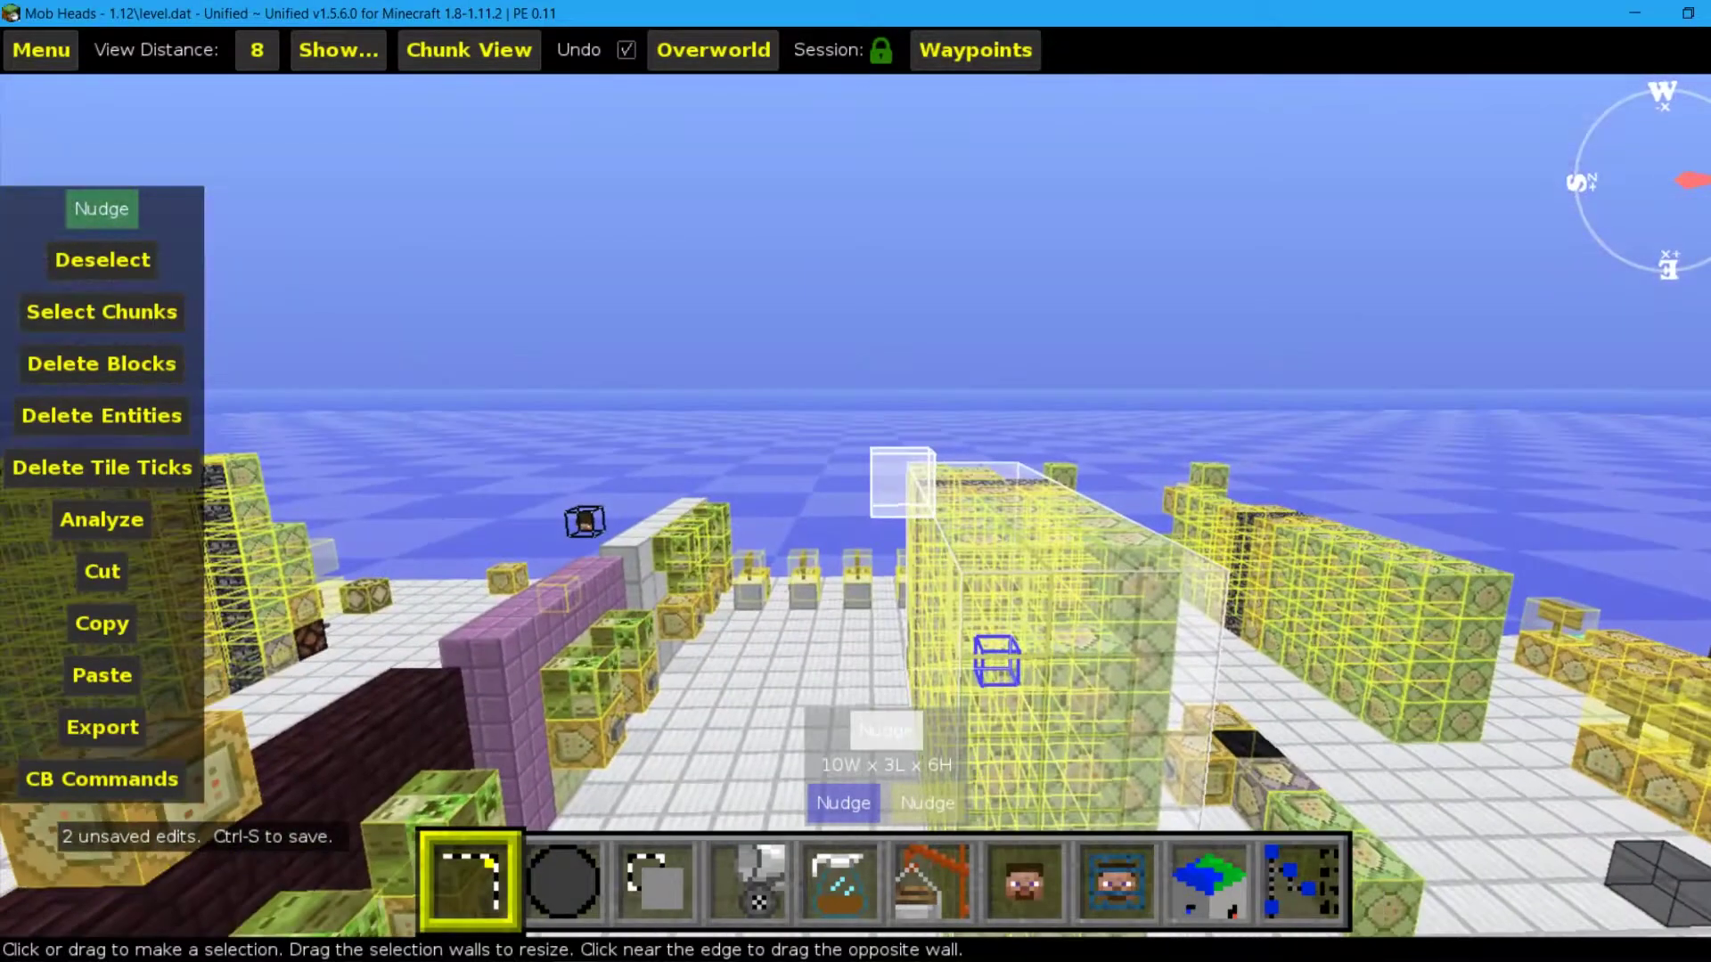
pyautogui.rightClick(785, 393)
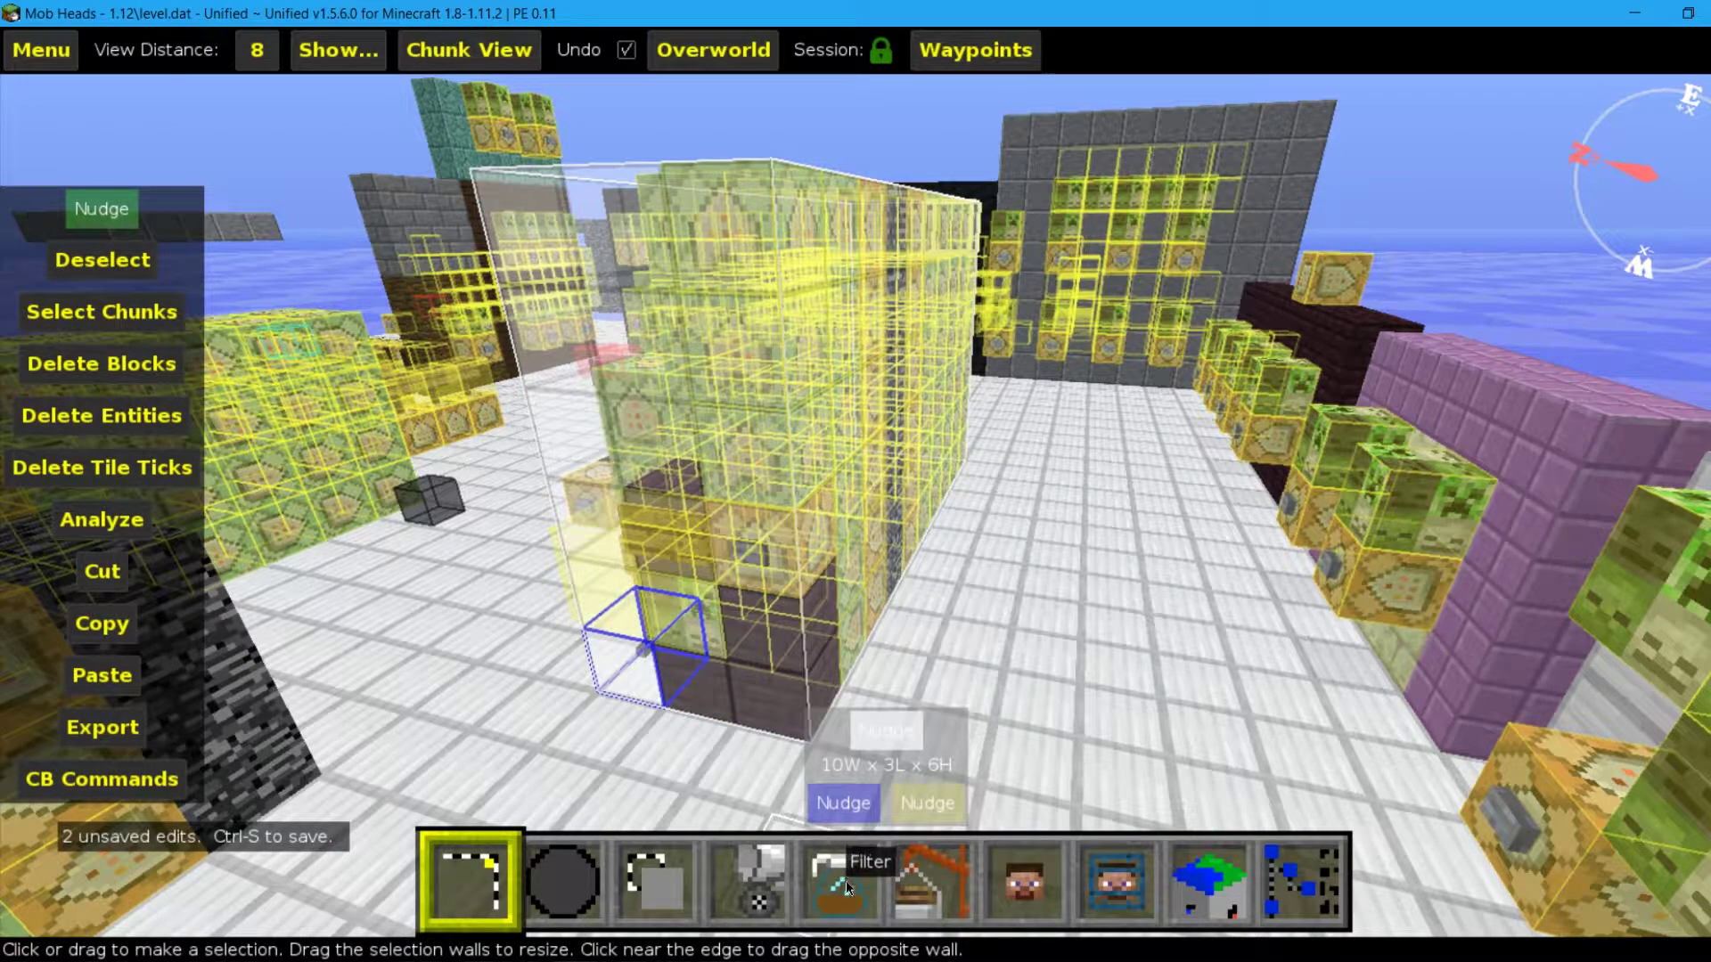
# Step: Choose MadCat's Selection to Command for 1.12 with Game Version 1.12 and Optimisation None
pyautogui.click(848, 879)
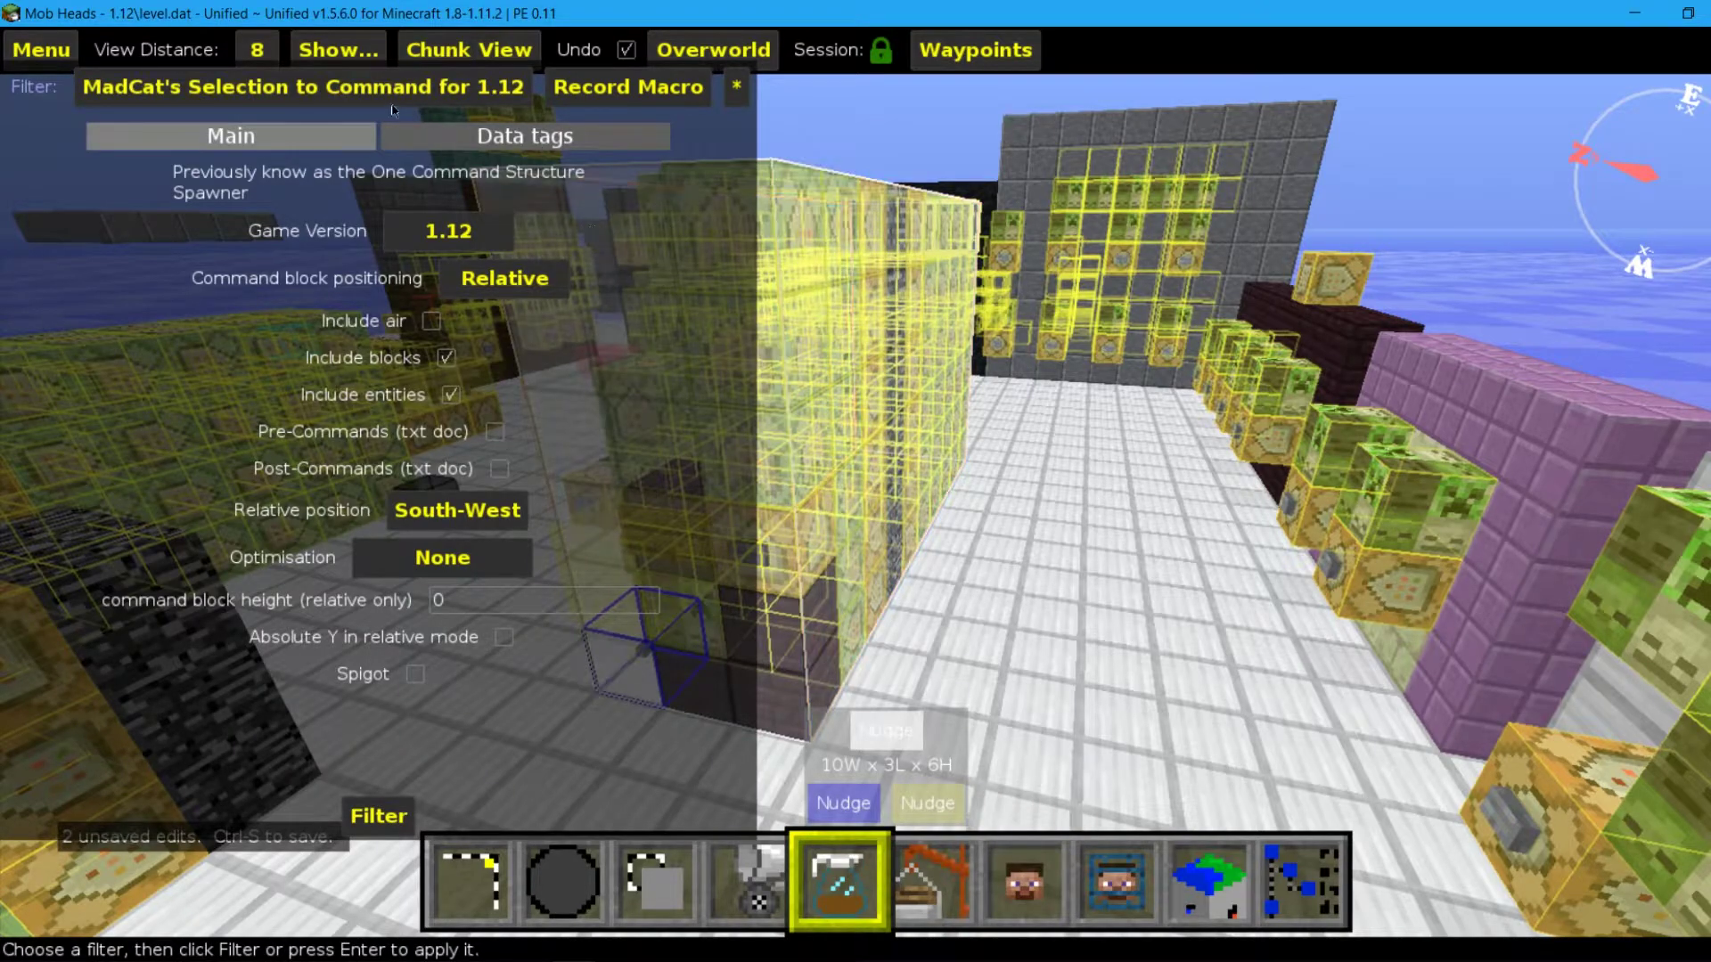
pyautogui.click(353, 96)
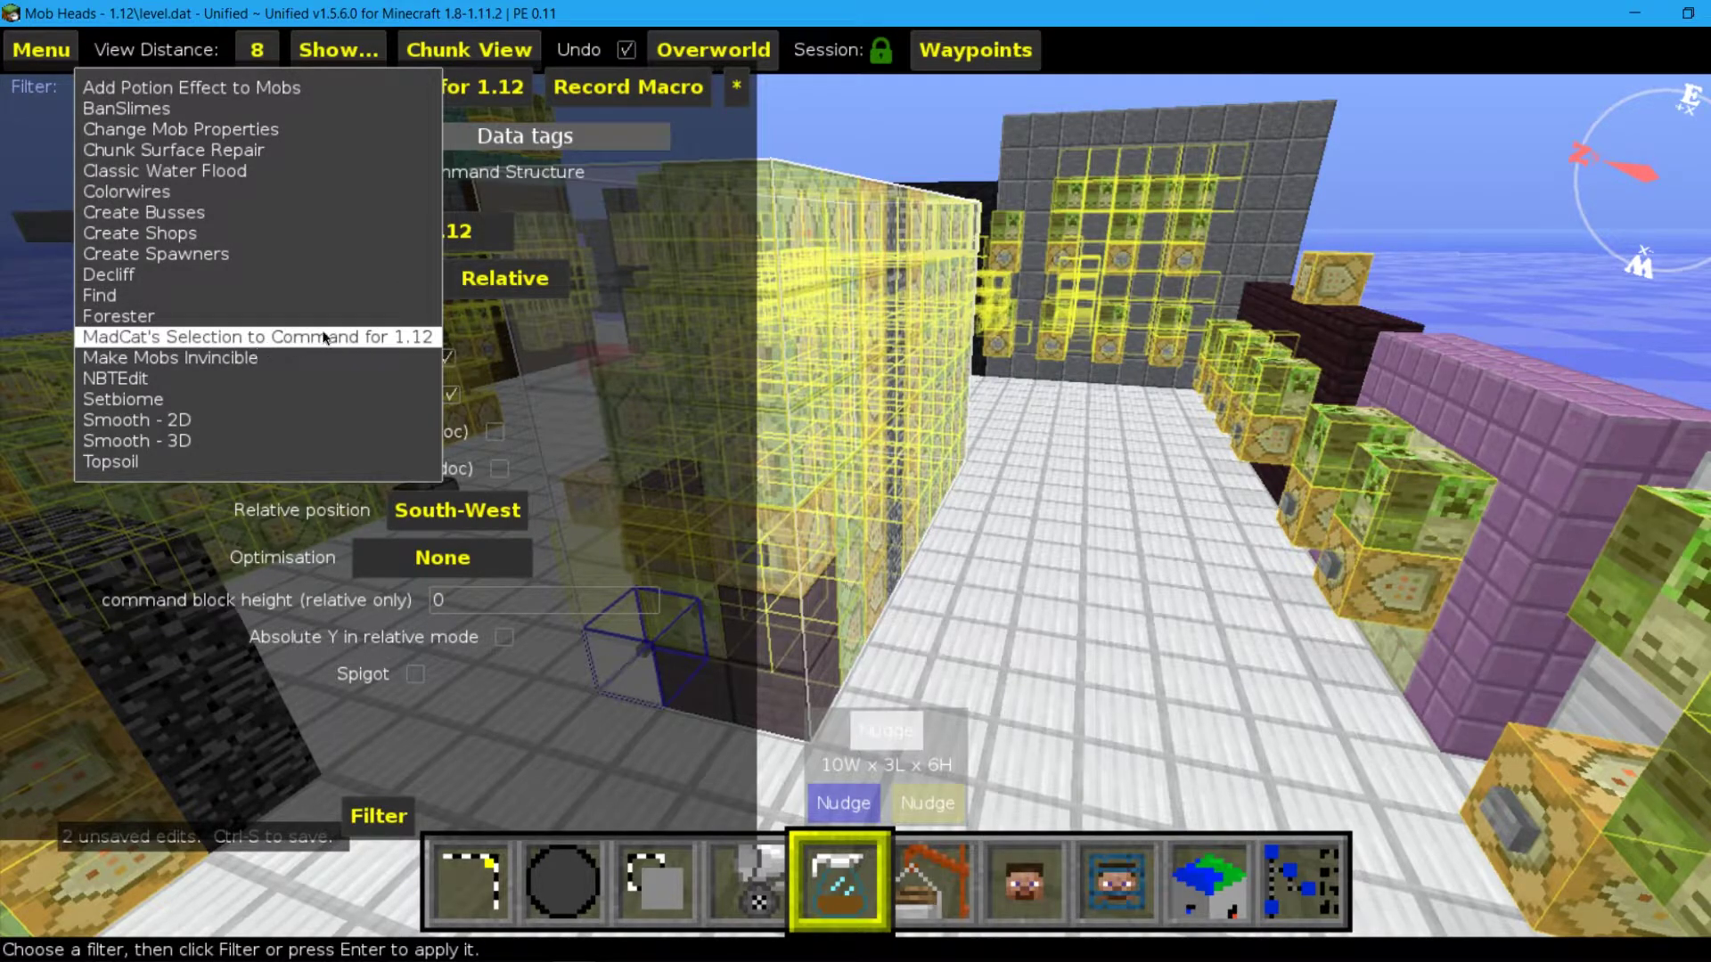
pyautogui.click(357, 340)
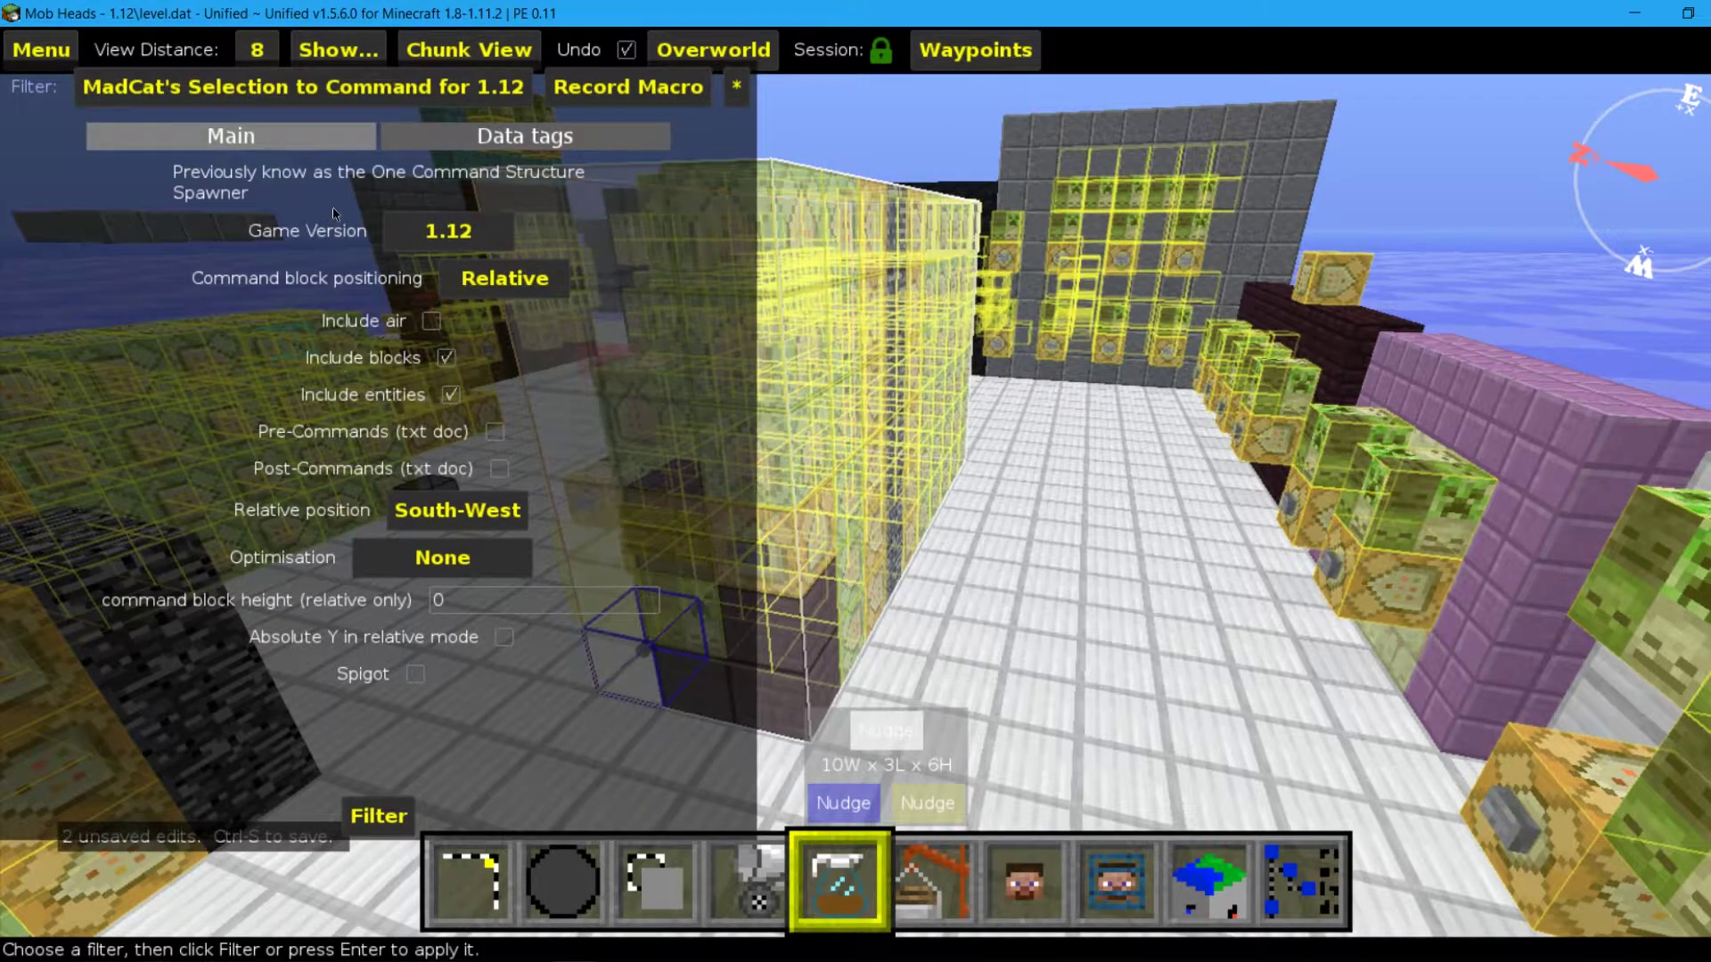
pyautogui.click(470, 237)
pyautogui.click(469, 237)
pyautogui.click(461, 237)
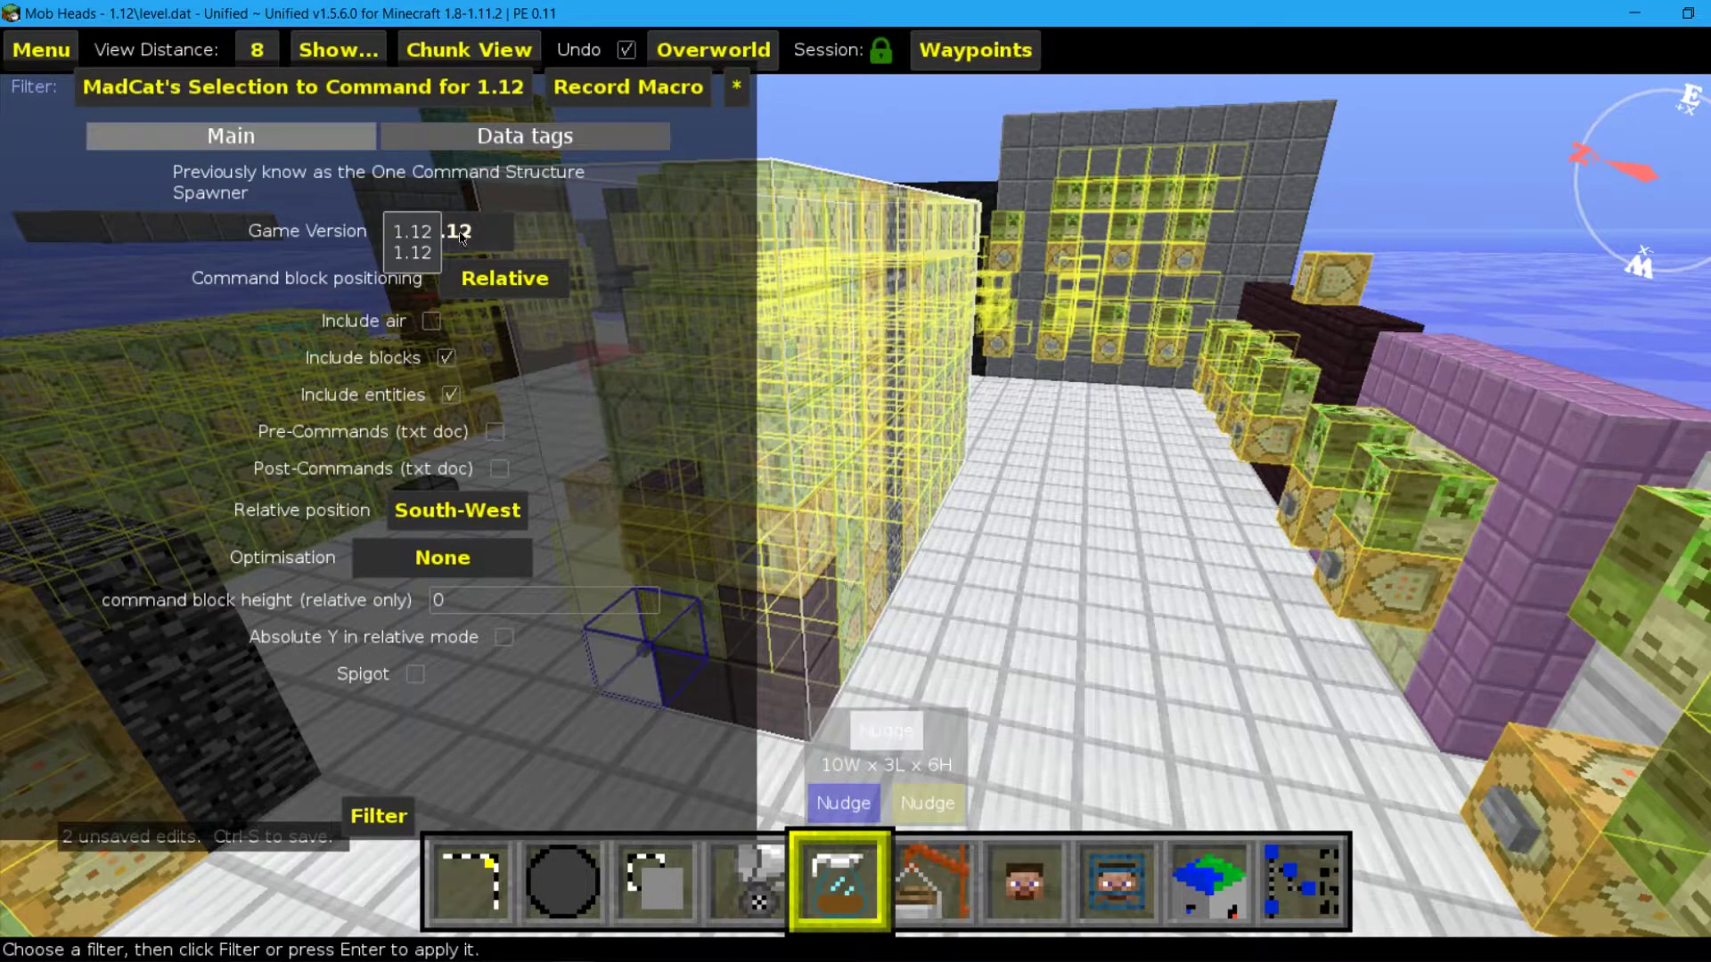
pyautogui.click(461, 237)
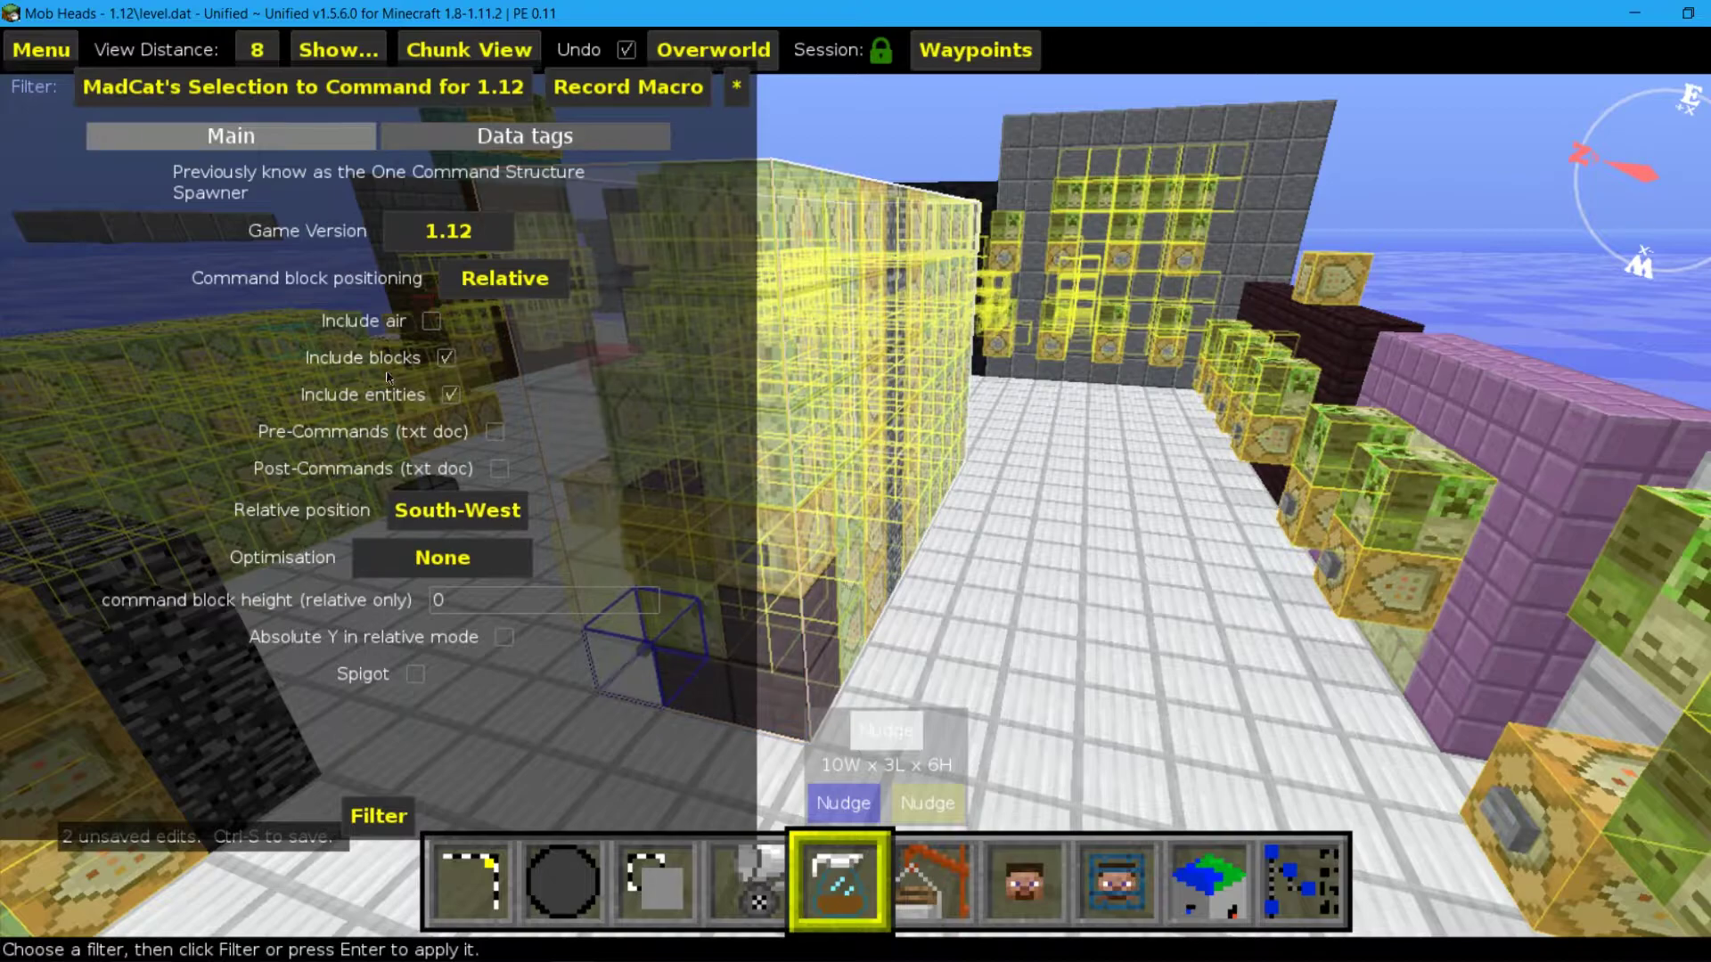
pyautogui.click(425, 563)
pyautogui.click(435, 601)
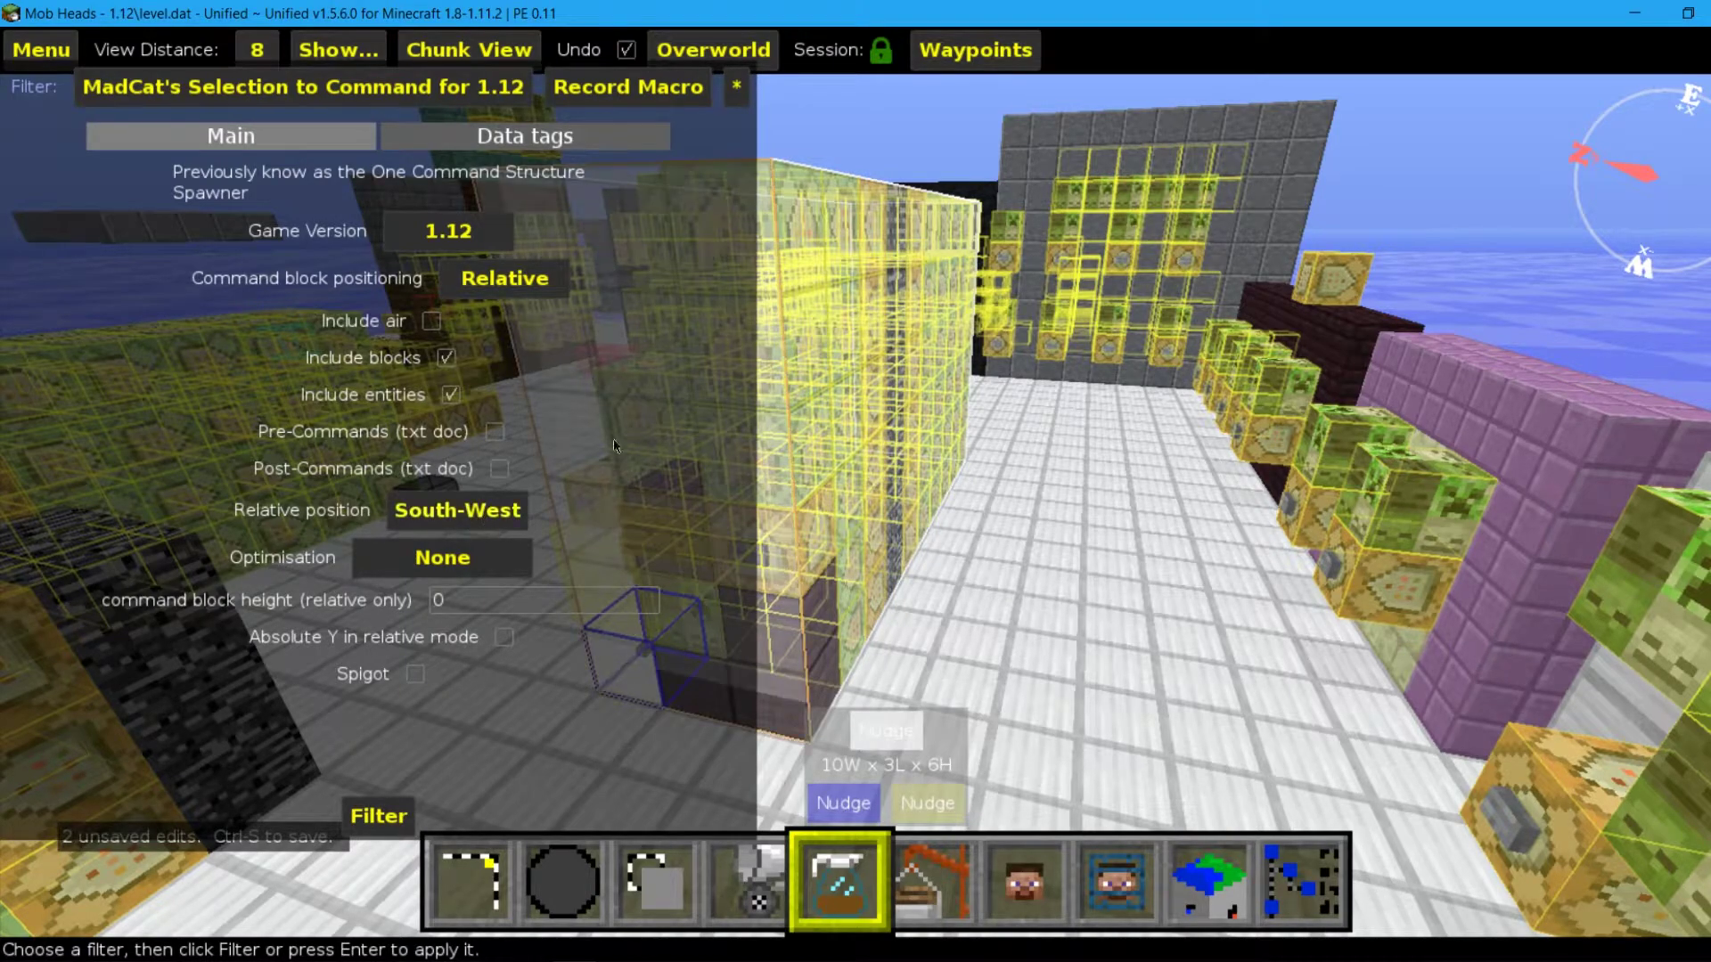
# Step: Check the data tag options, then run the filter to produce a 1 × 7 × 1 copy
pyautogui.click(520, 138)
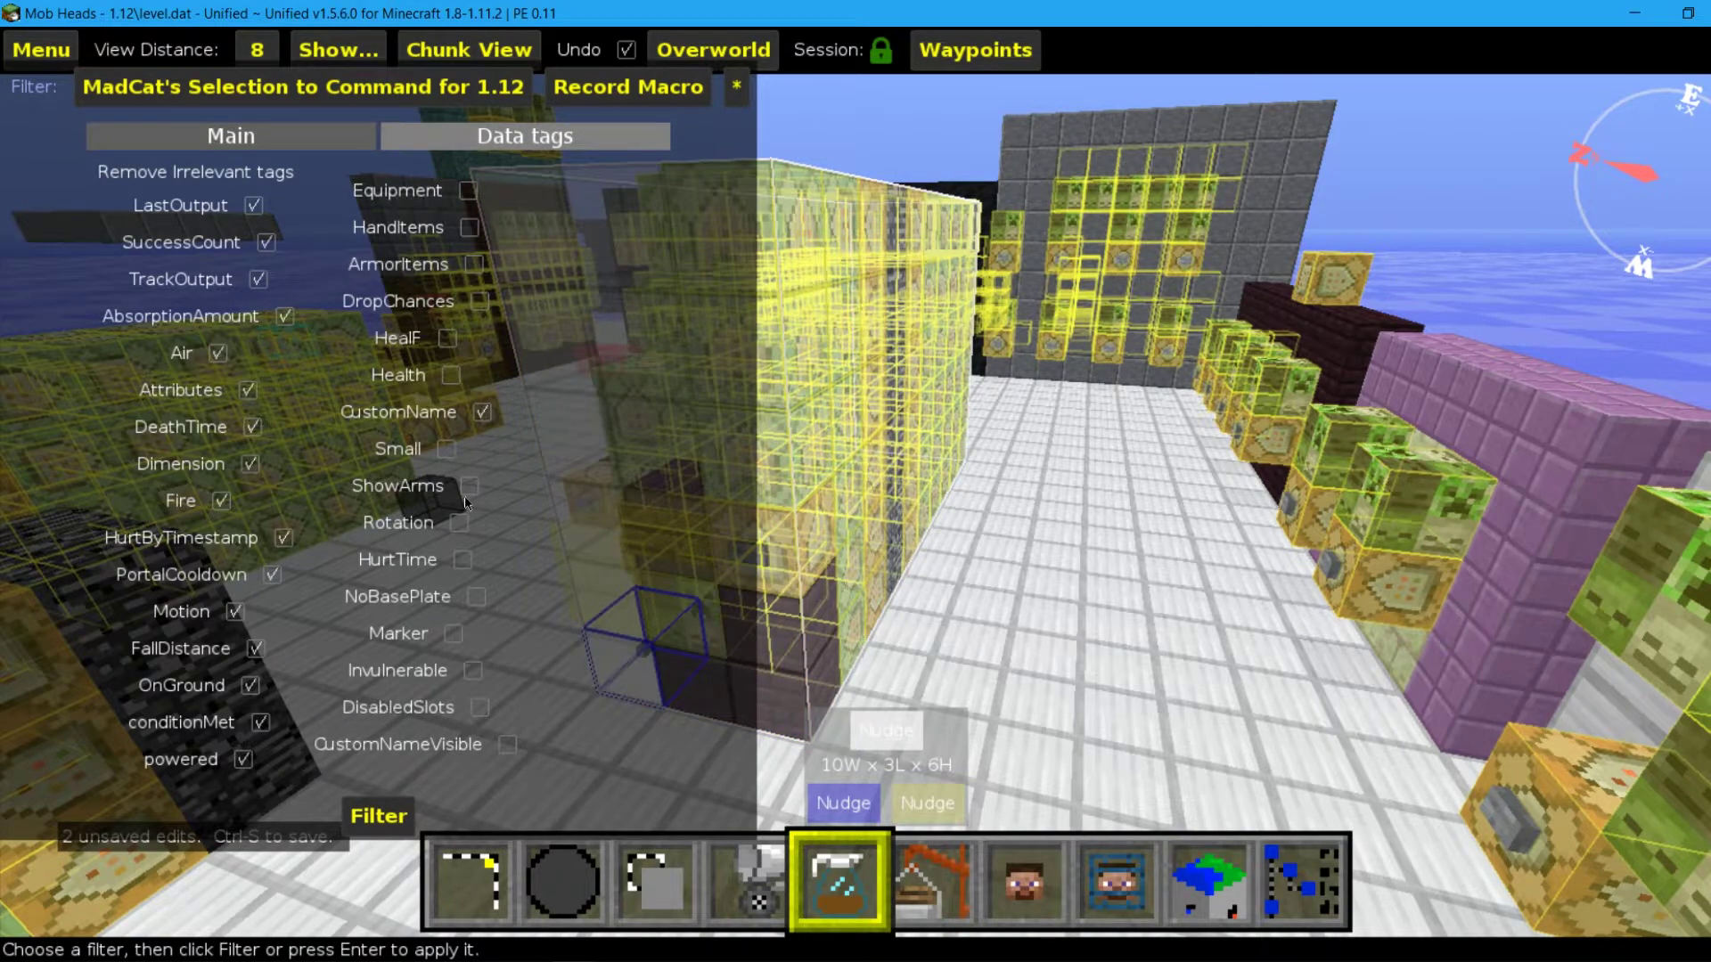
pyautogui.click(379, 816)
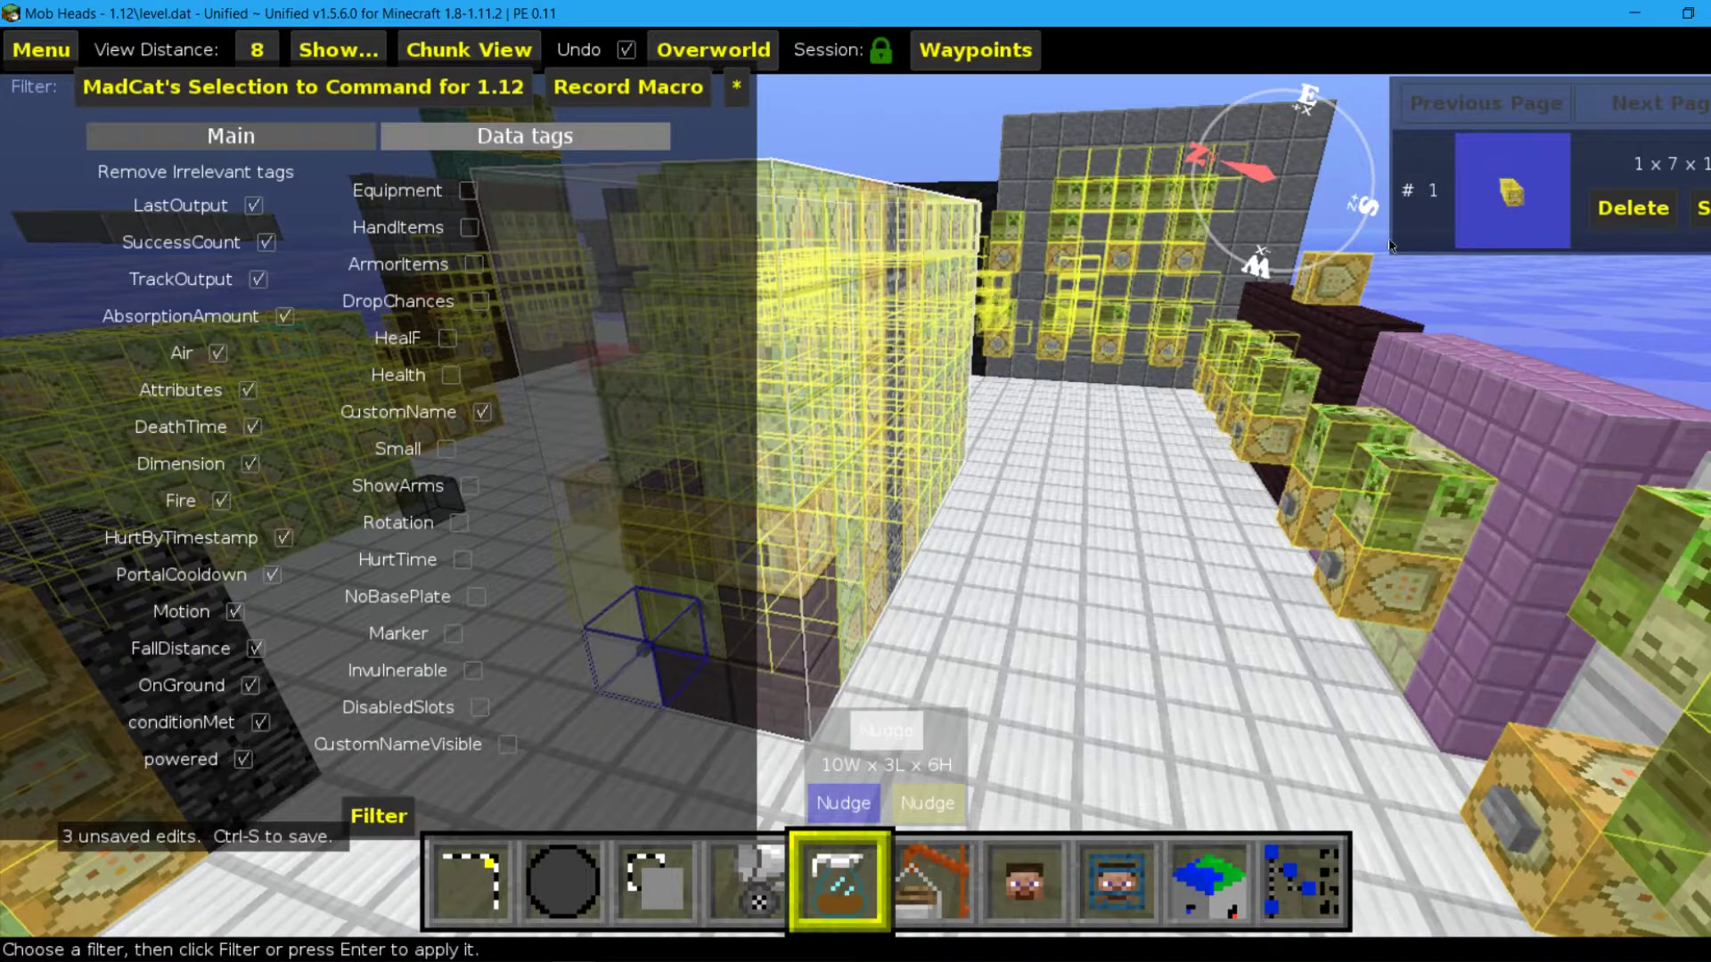
# Step: Import the generated 7-block command-block column onto the floor and delete the stored copy
pyautogui.click(1530, 205)
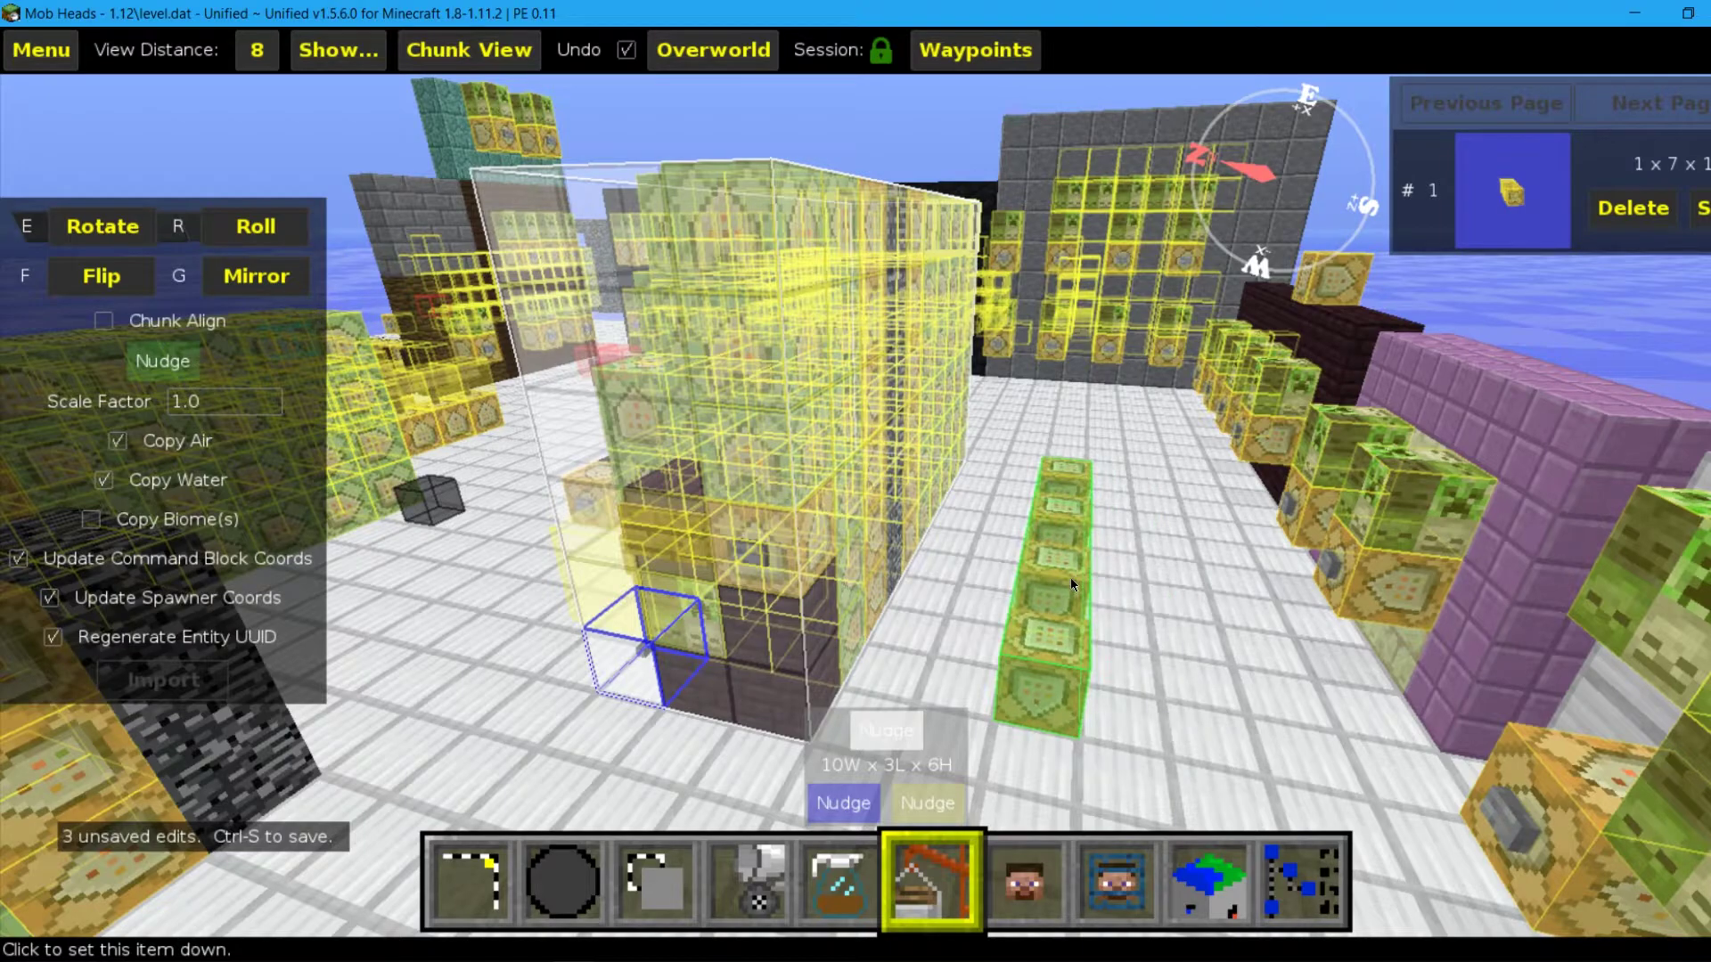
pyautogui.click(1056, 576)
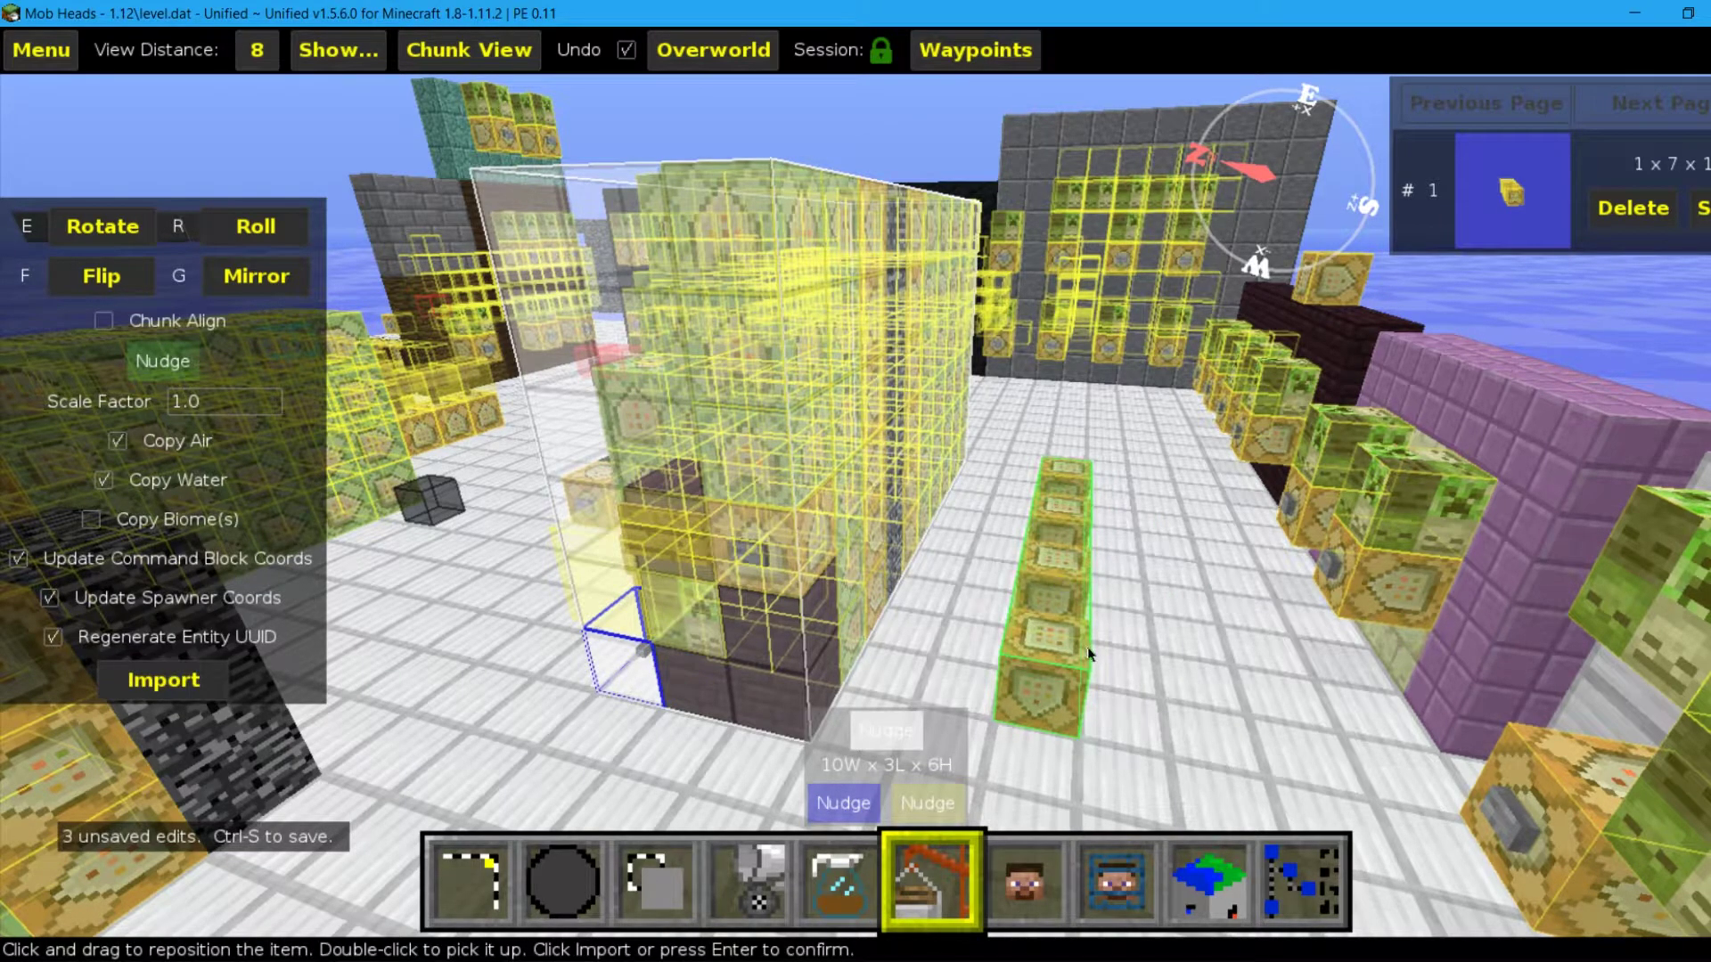
pyautogui.click(169, 682)
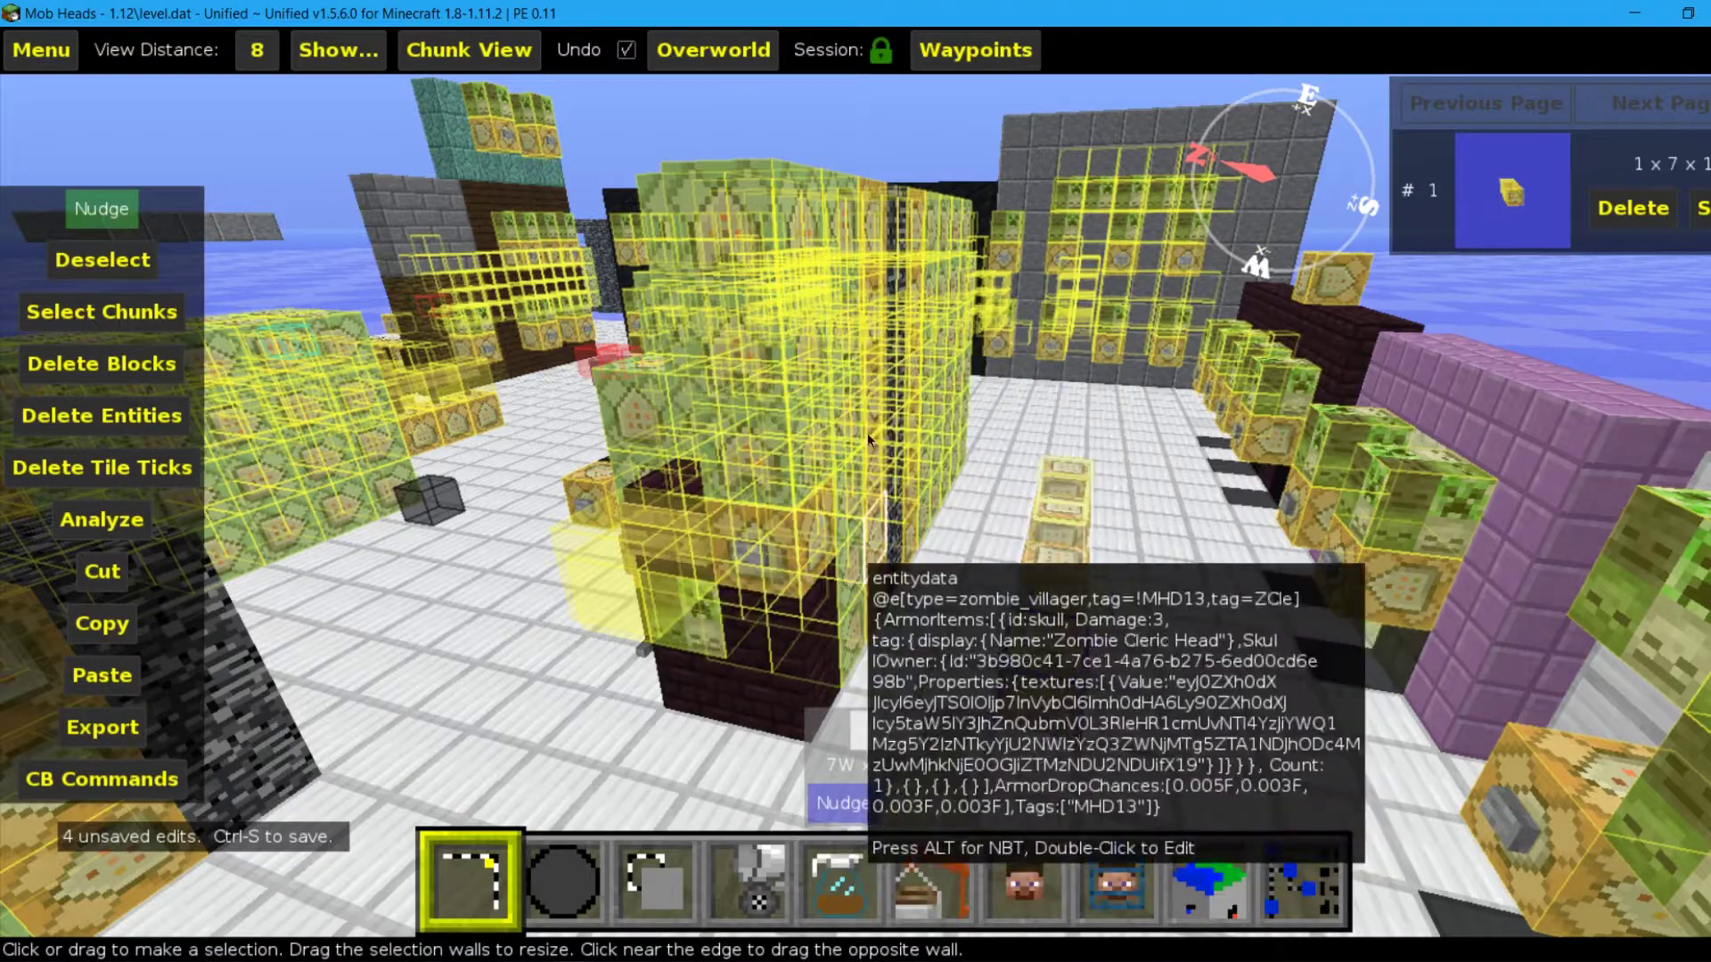
pyautogui.press('d')
pyautogui.press('d')
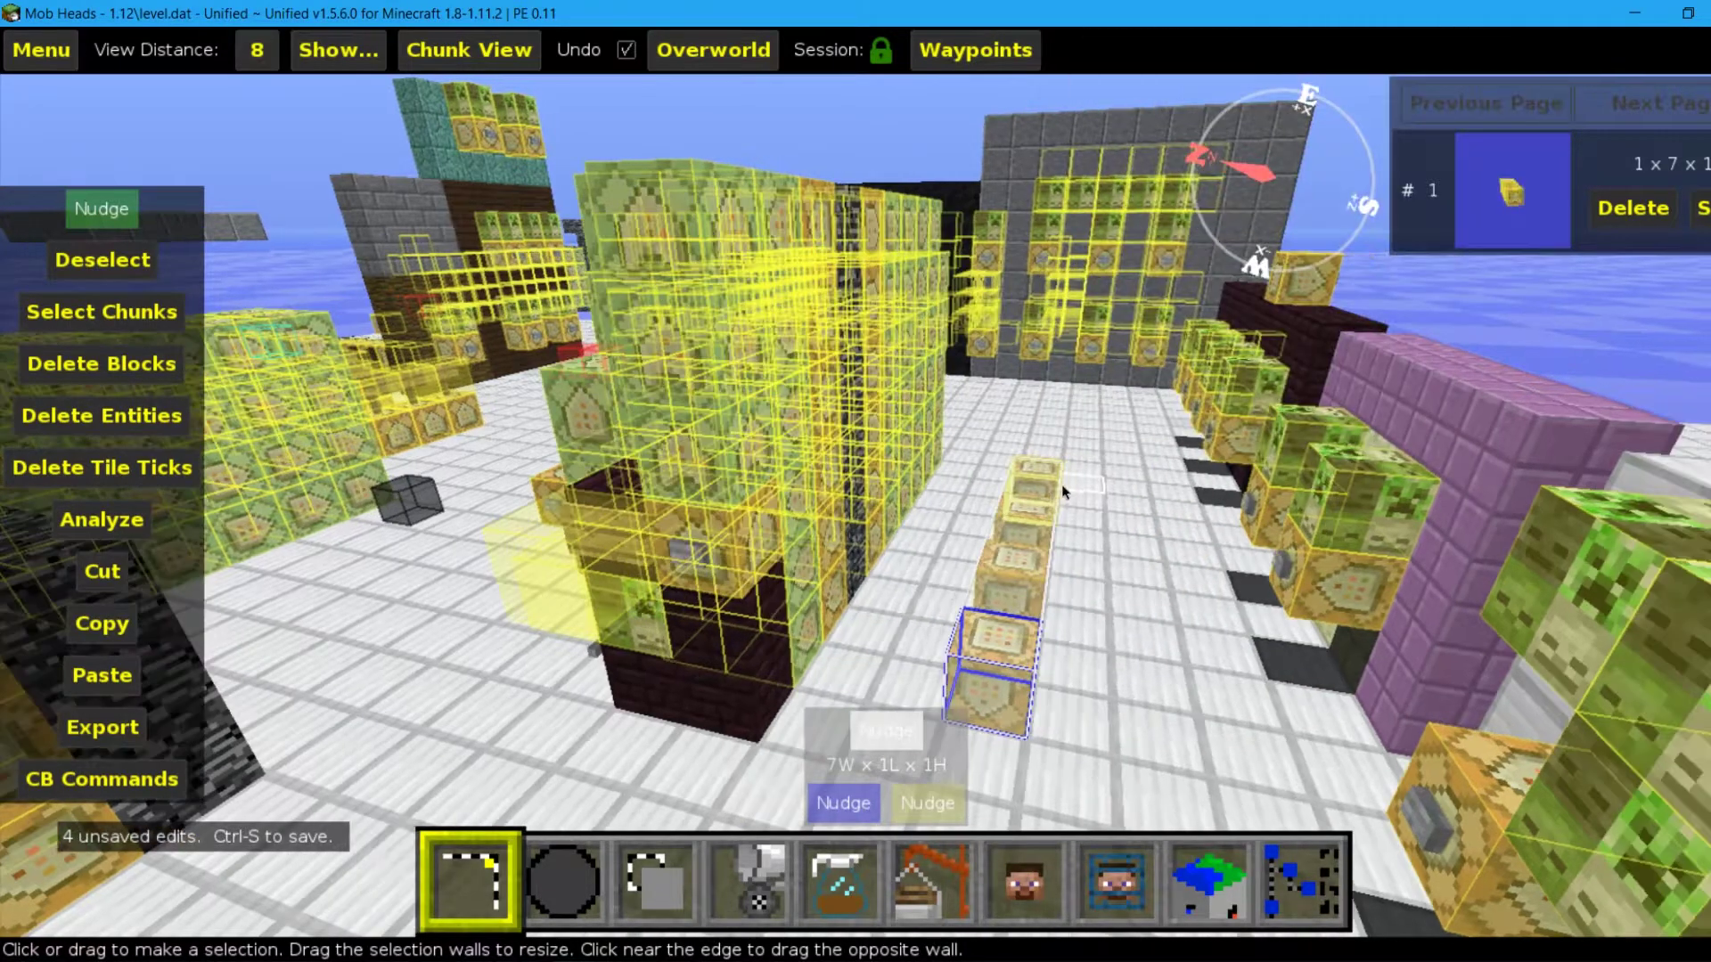
pyautogui.press('a')
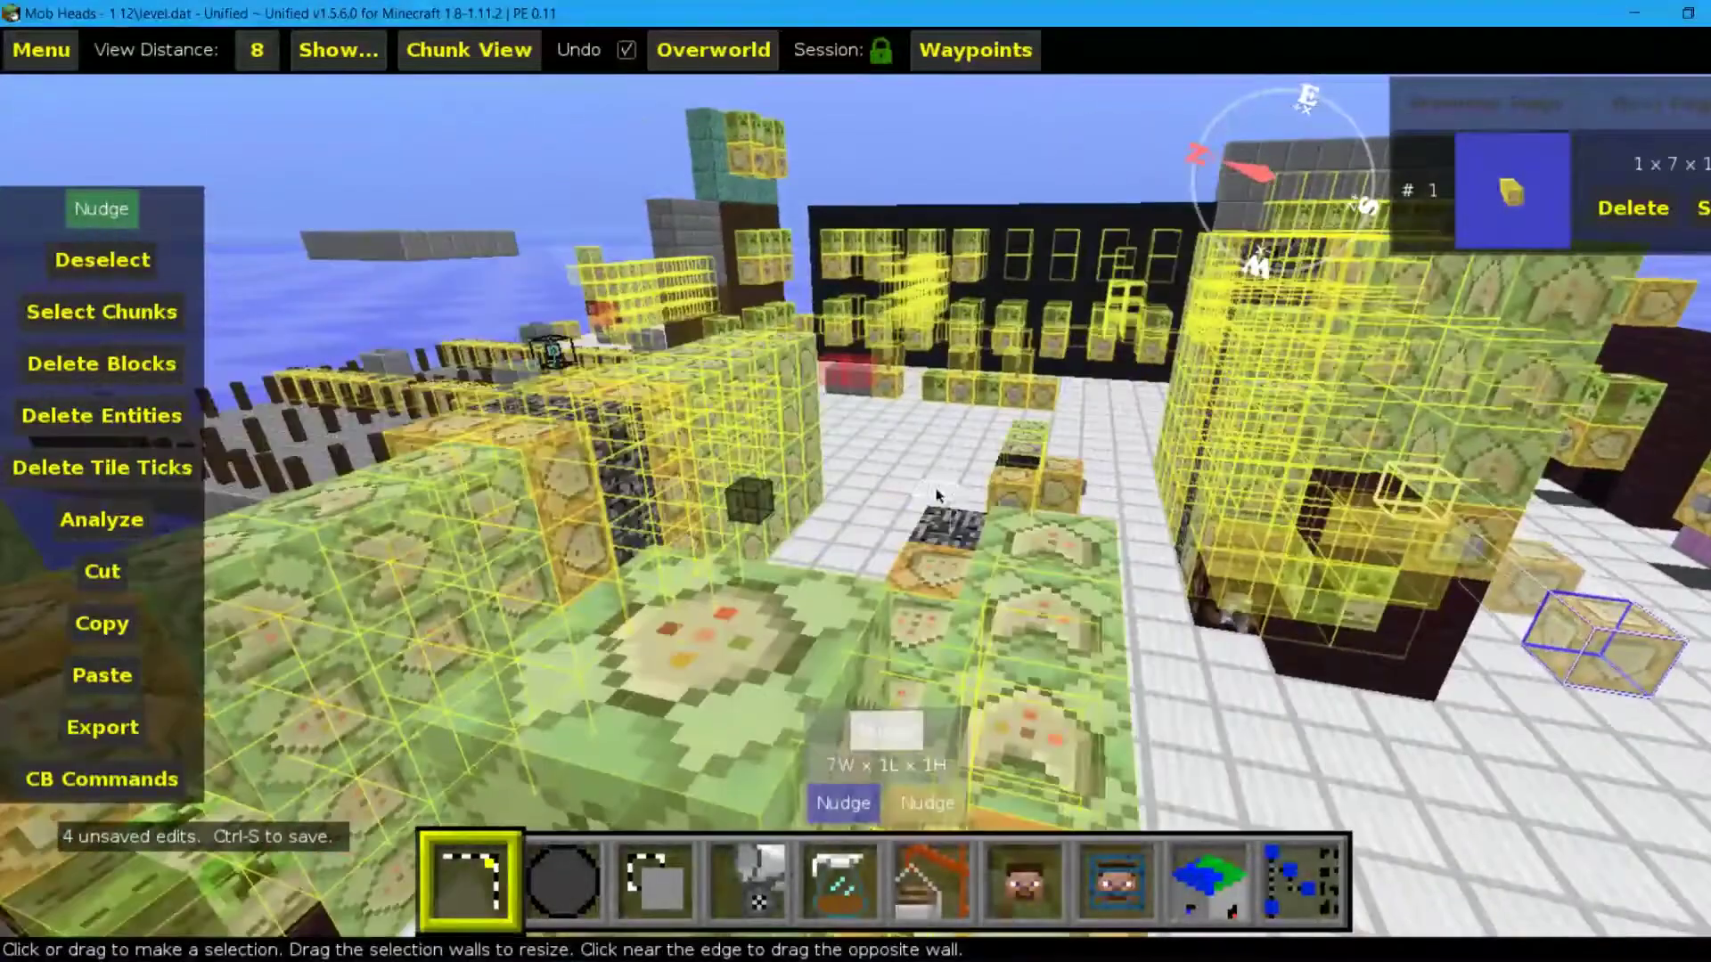
pyautogui.press('s')
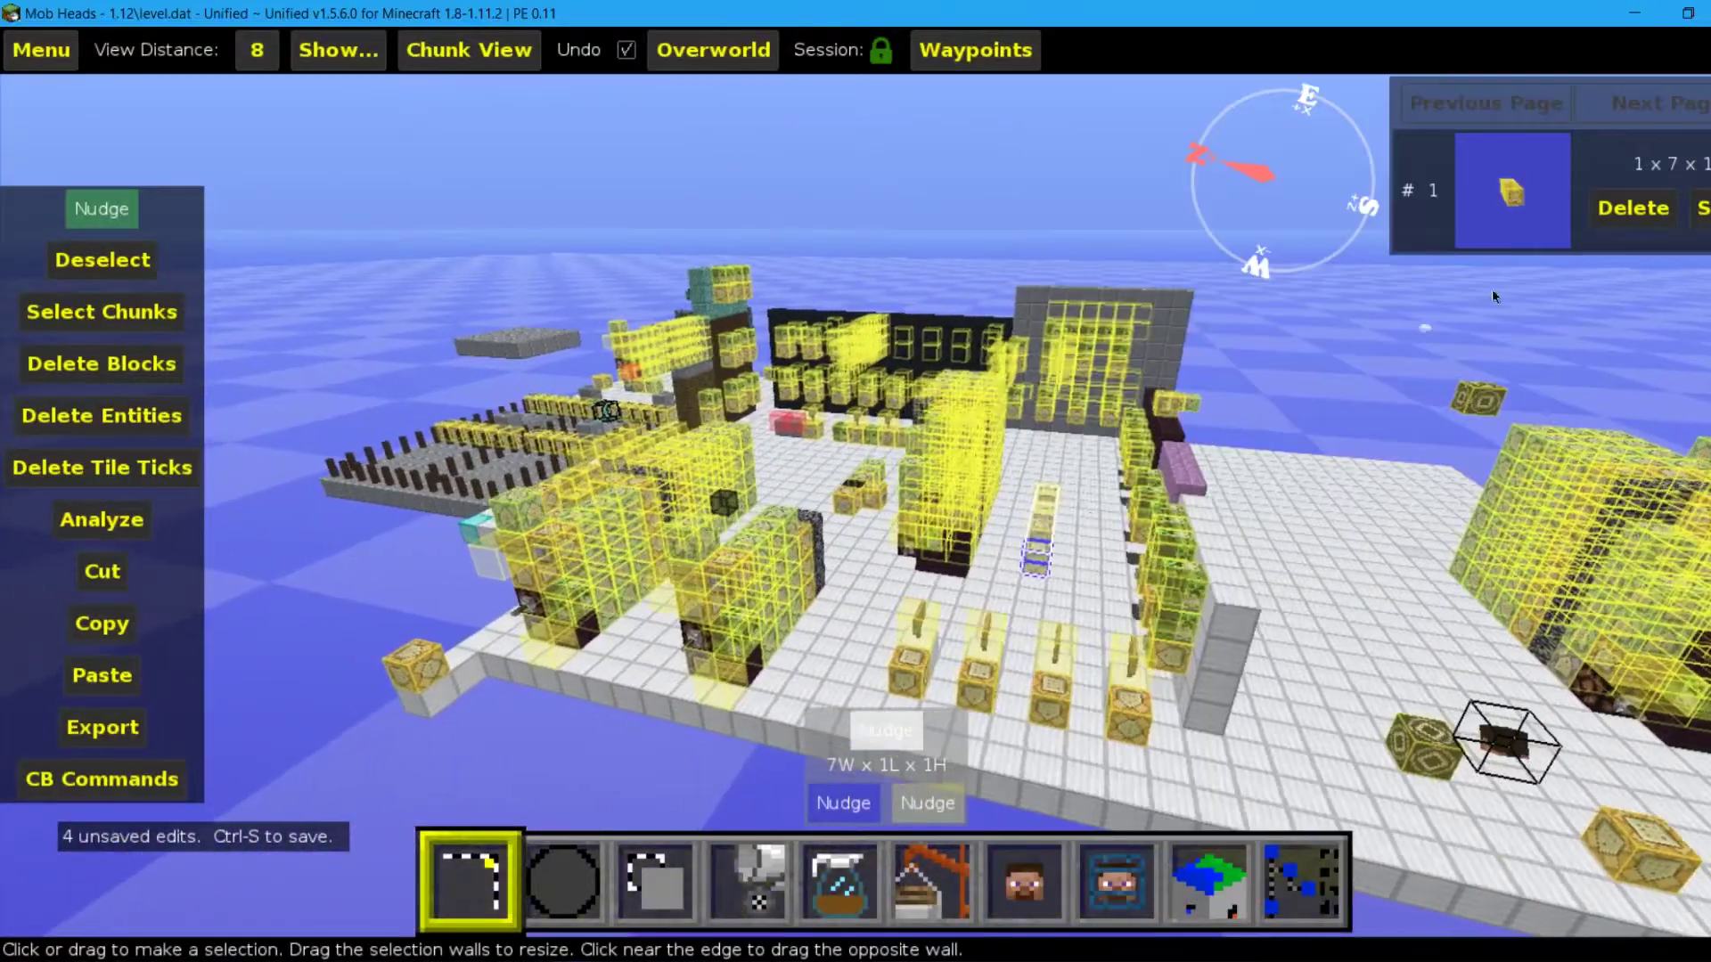
pyautogui.click(1634, 205)
pyautogui.press('w')
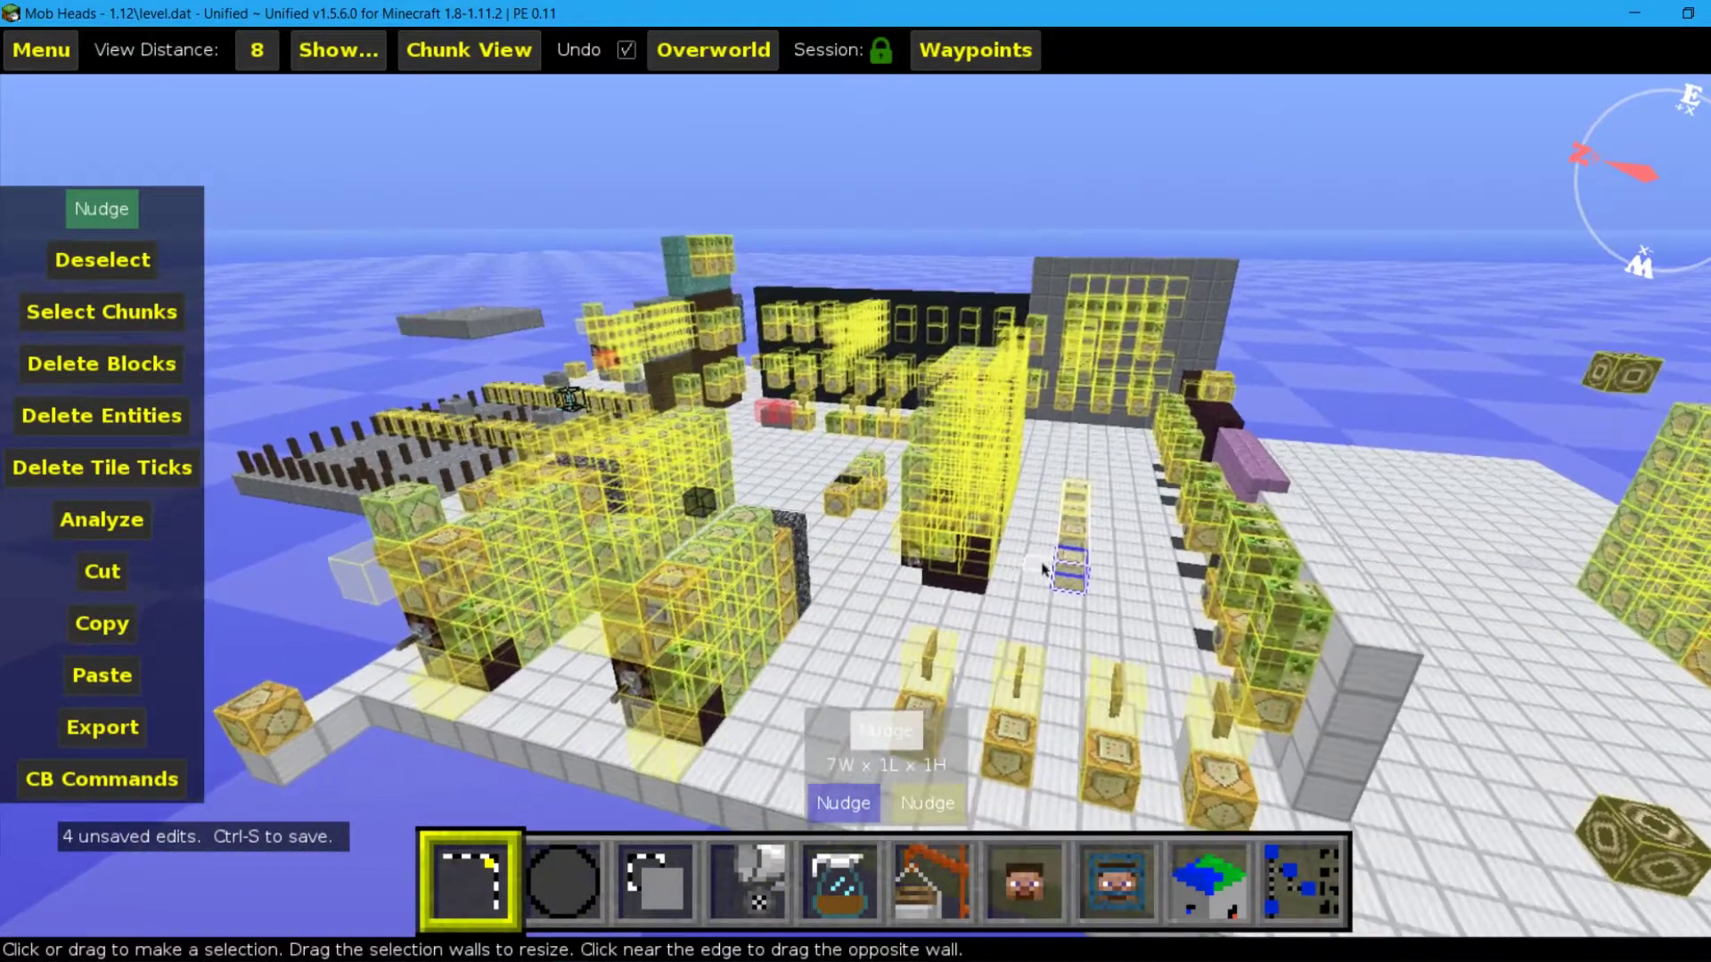
# Step: Save the world from the main menu
pyautogui.click(46, 54)
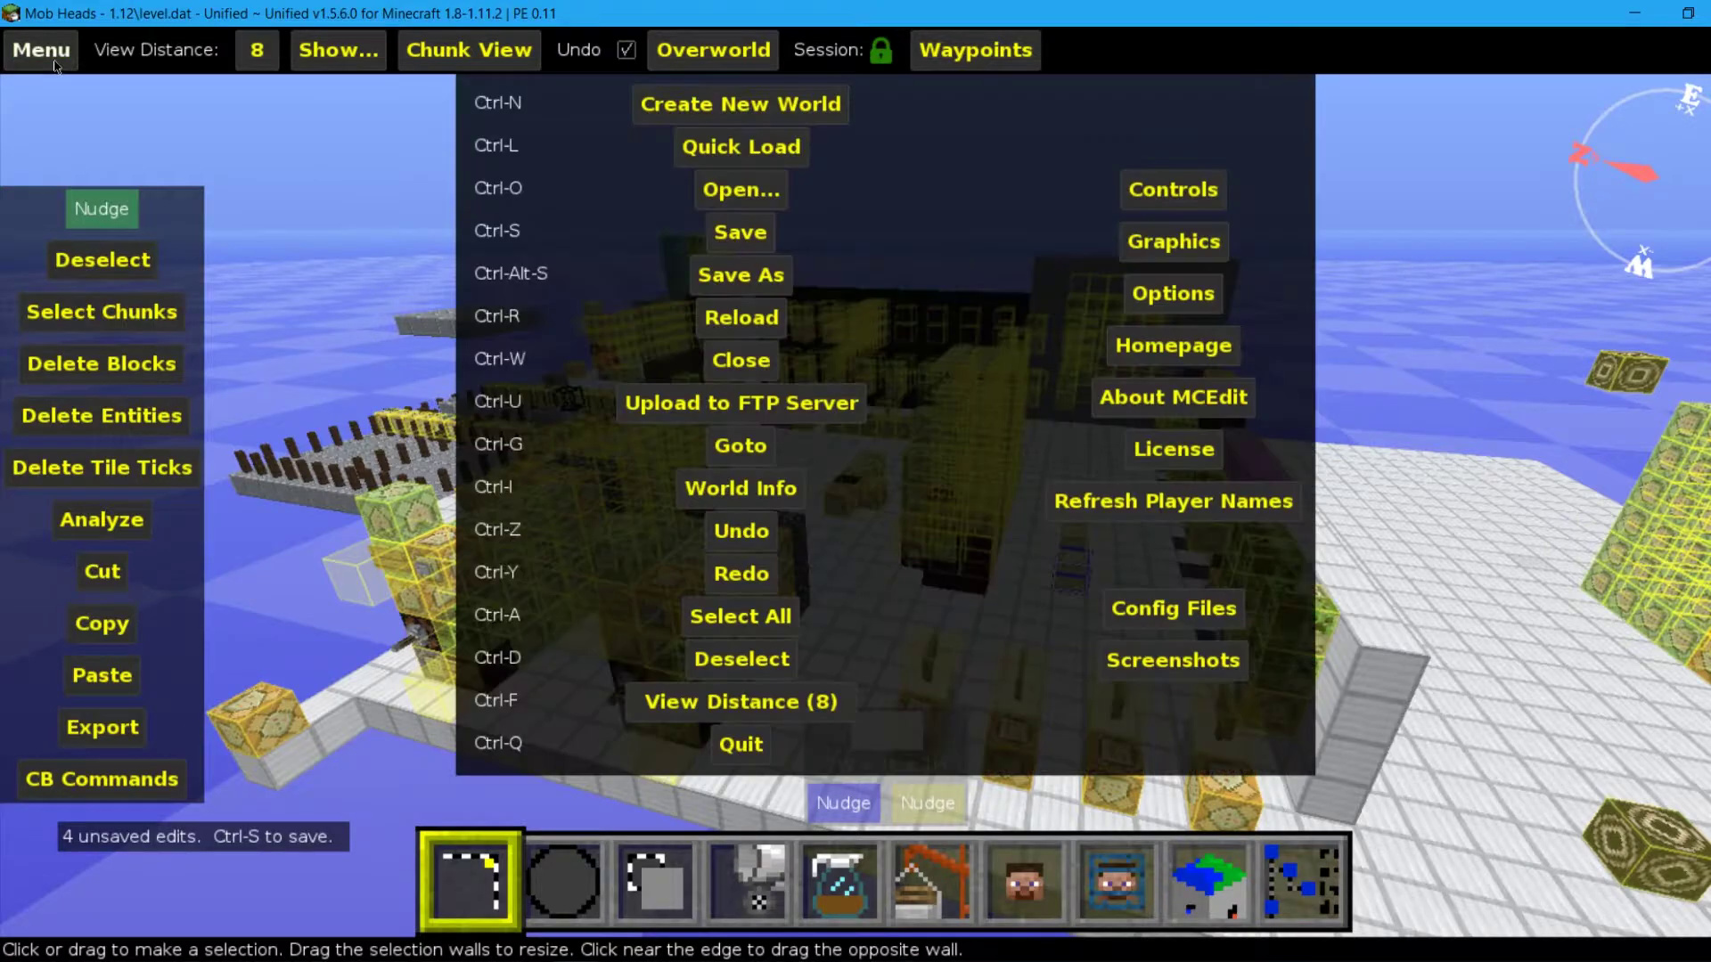
pyautogui.click(740, 234)
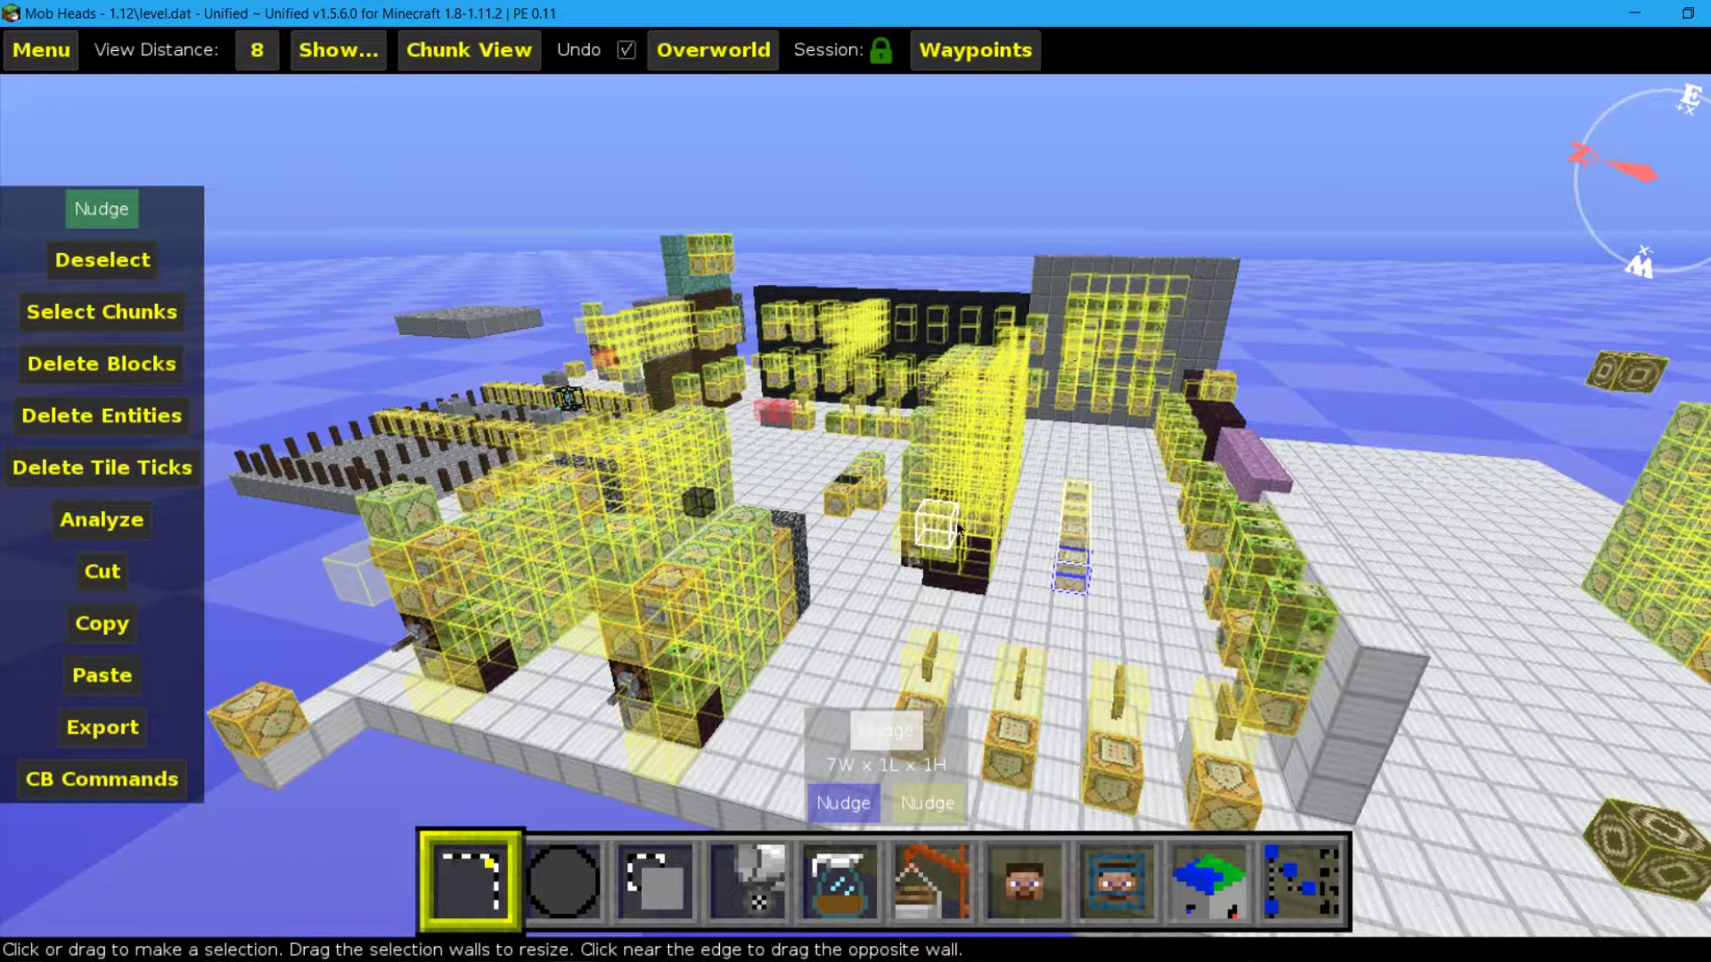
pyautogui.moveTo(1078, 586)
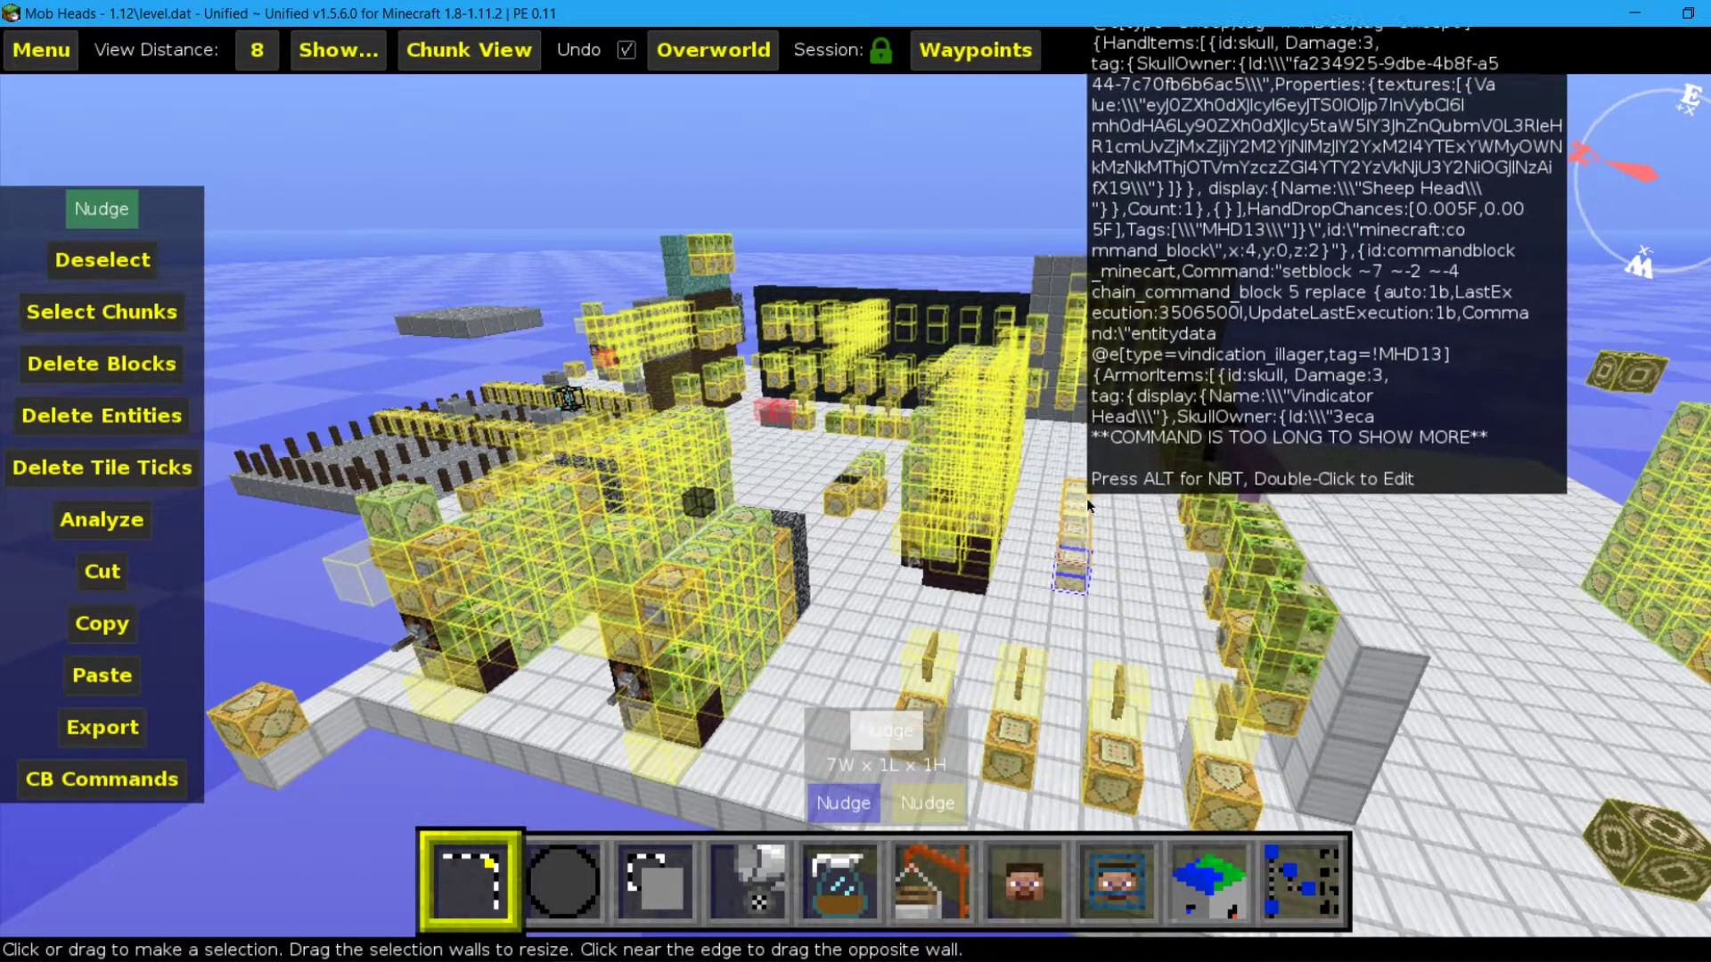
# Step: Move close to the new column and read a command block's command tooltip
pyautogui.press('shift')
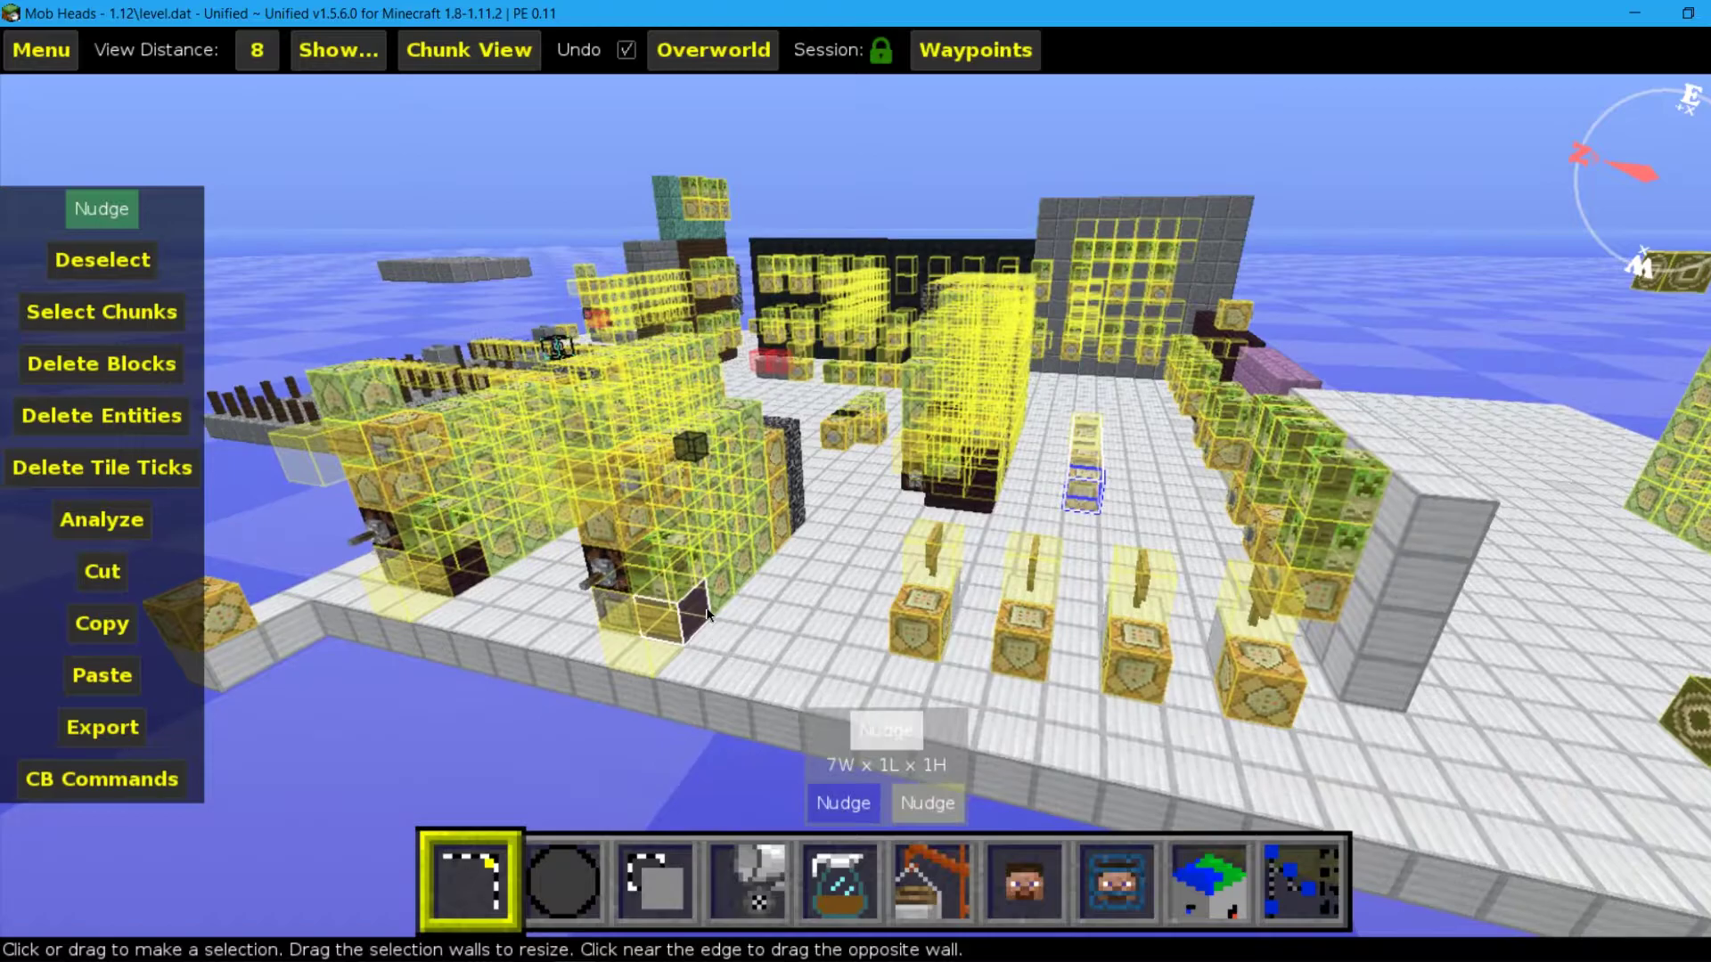
pyautogui.press('a')
pyautogui.press('w')
pyautogui.press('w')
pyautogui.press('d')
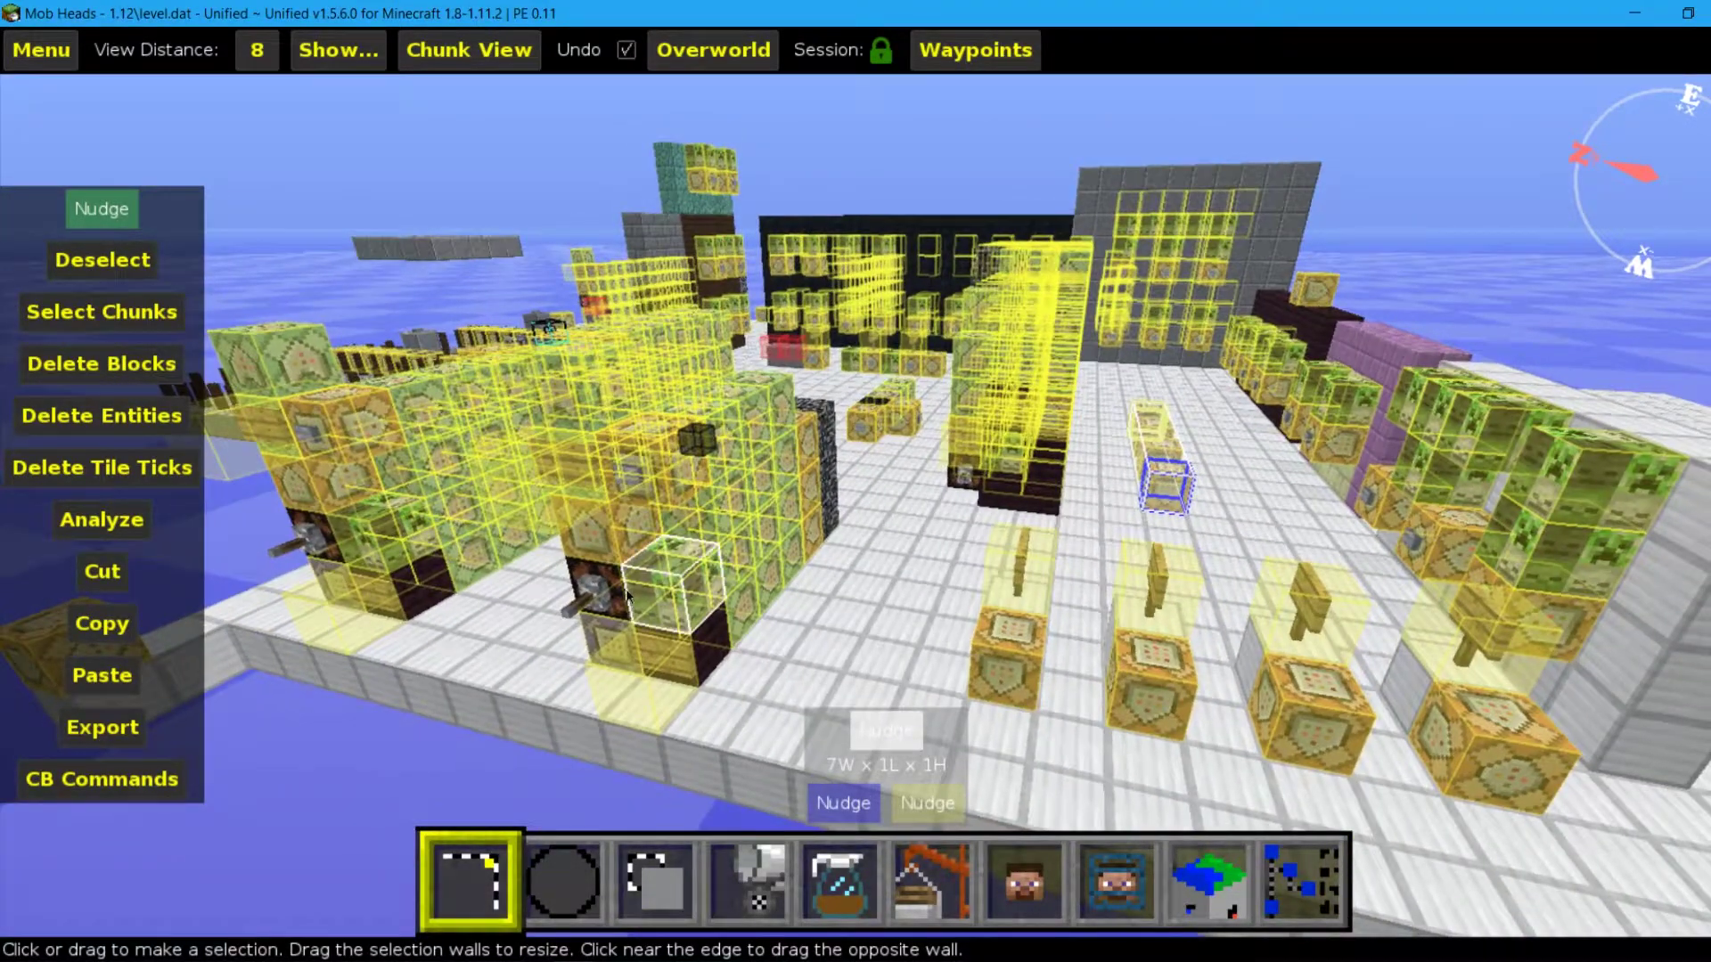
pyautogui.moveTo(1157, 428)
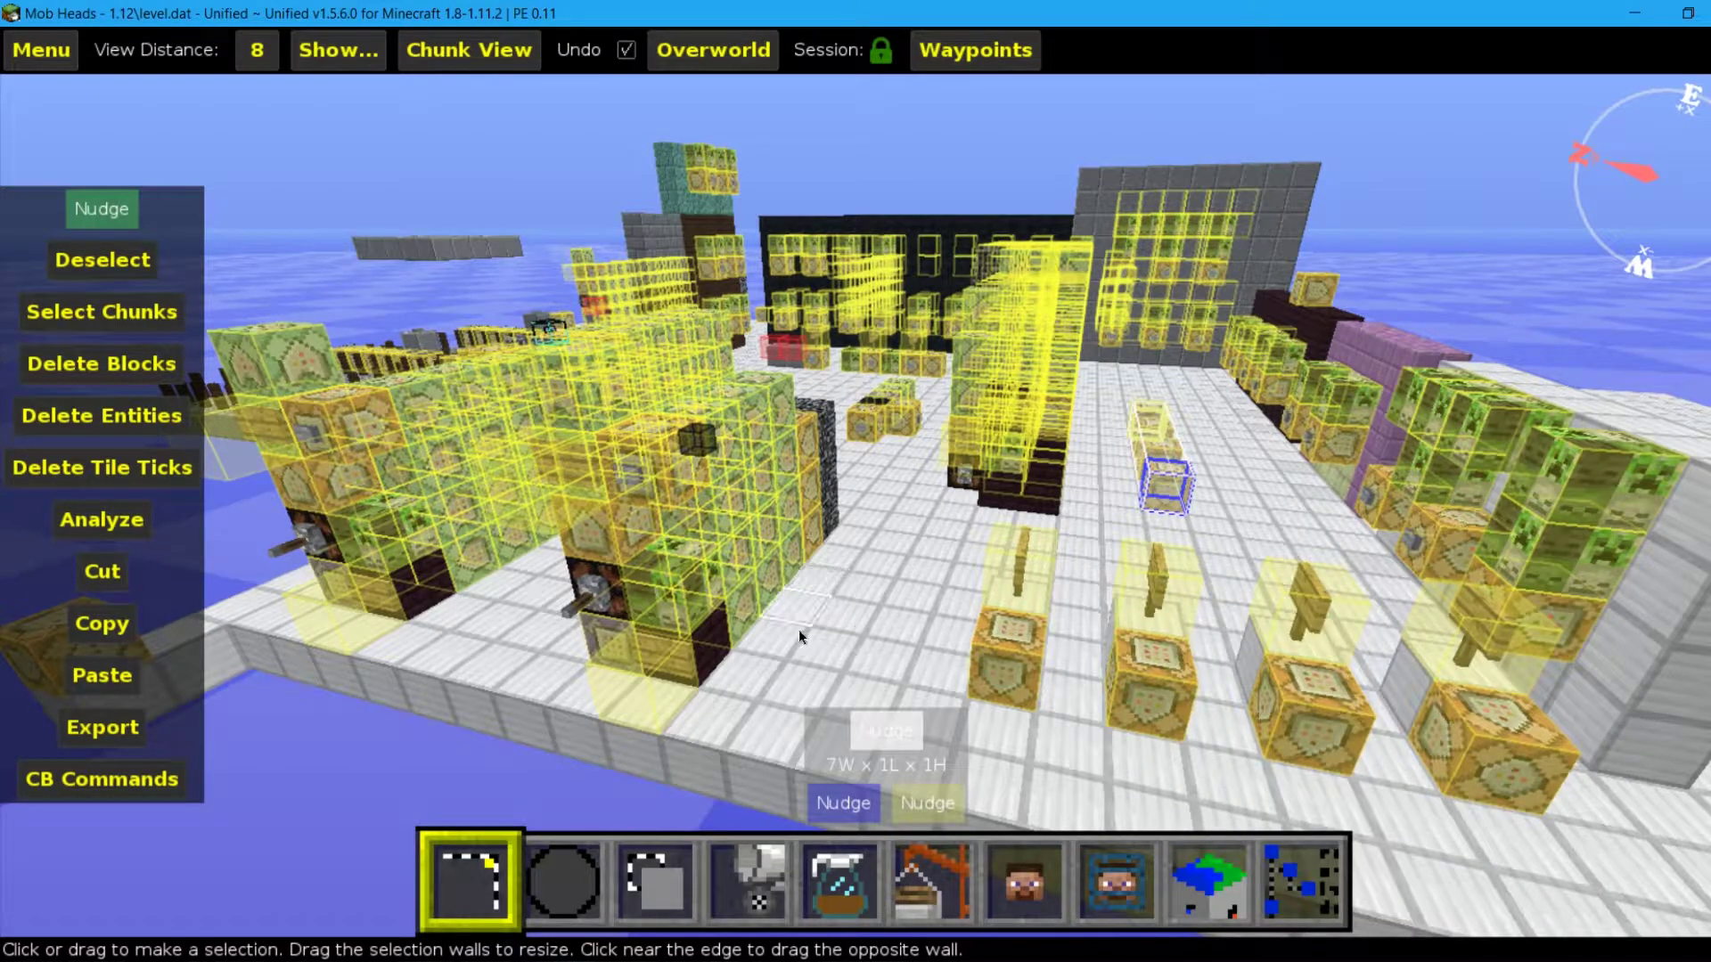
# Step: Select the contraption region, raise its top one block to 7 × 2 × 5, and bring up the Filter tool
pyautogui.press('a')
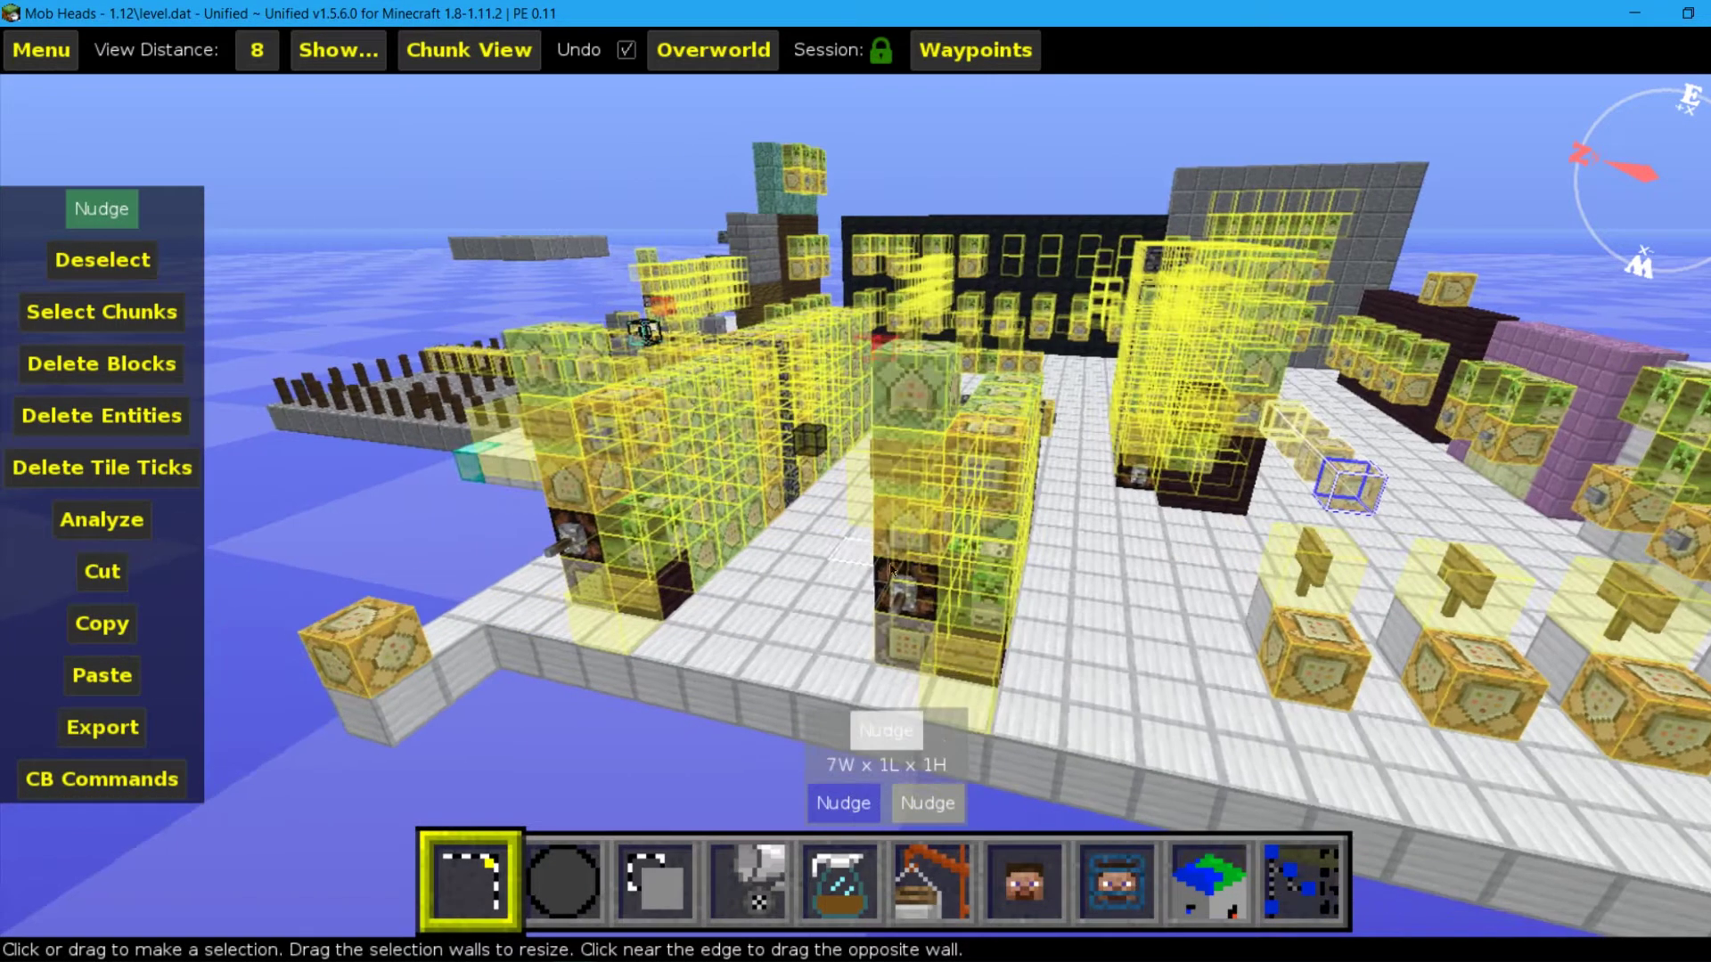
pyautogui.press('d')
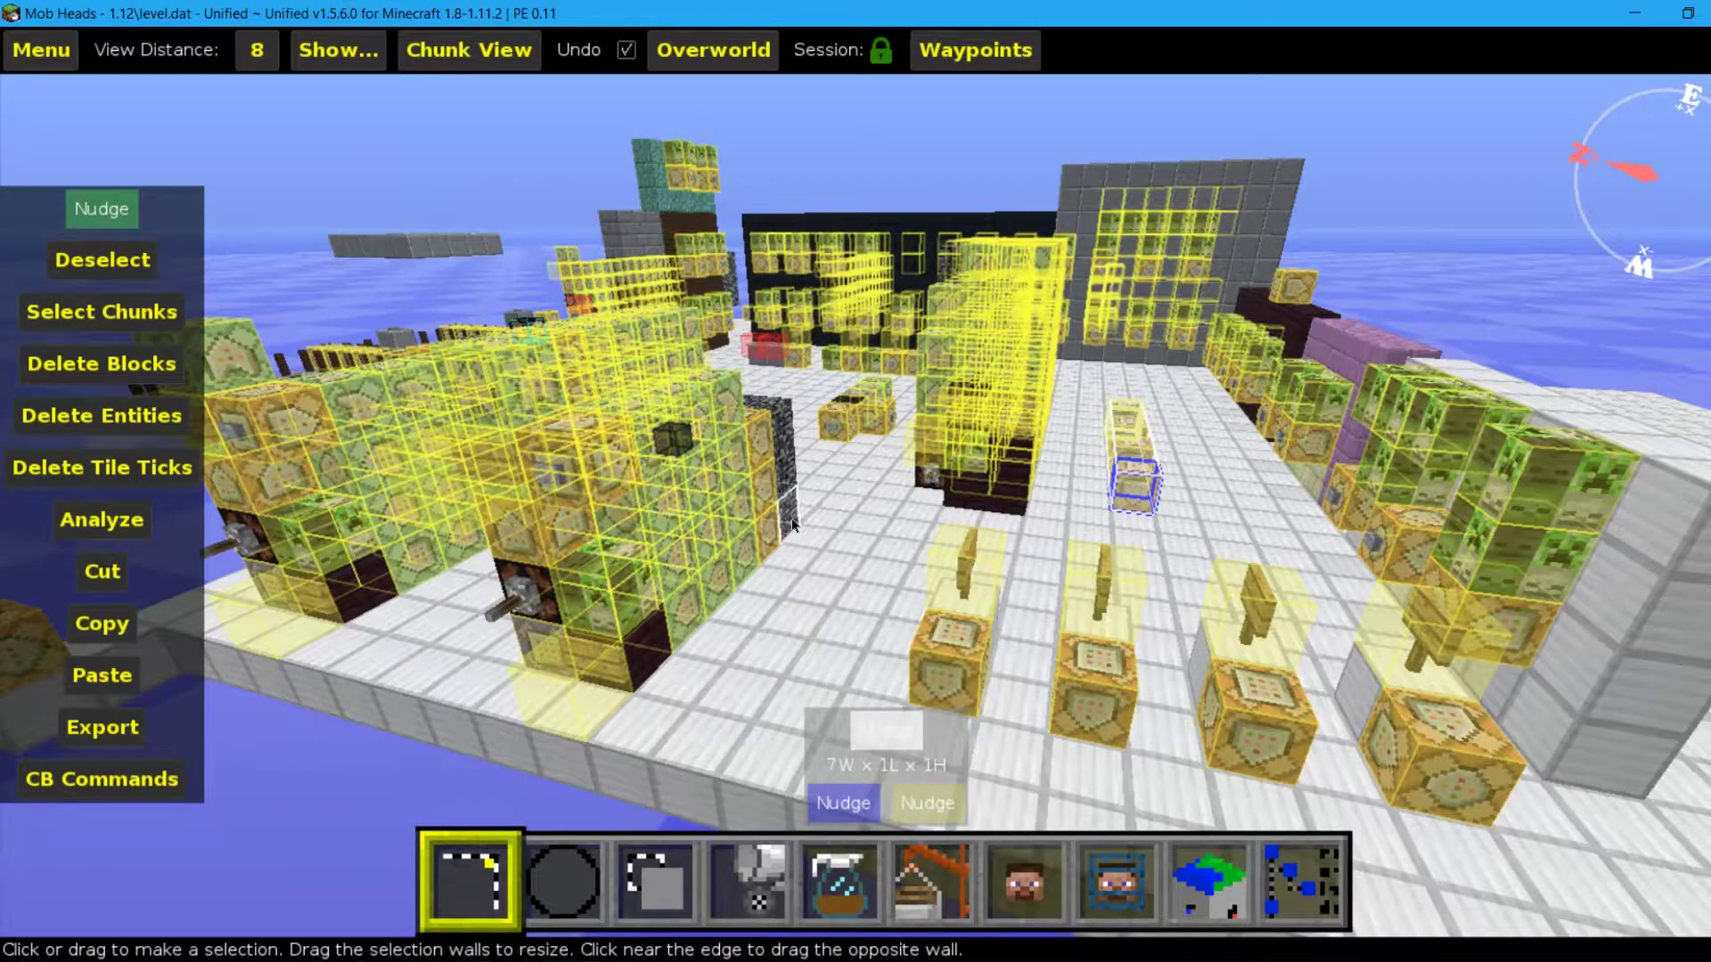
pyautogui.moveTo(802, 526); pyautogui.dragTo(478, 479)
pyautogui.press('a')
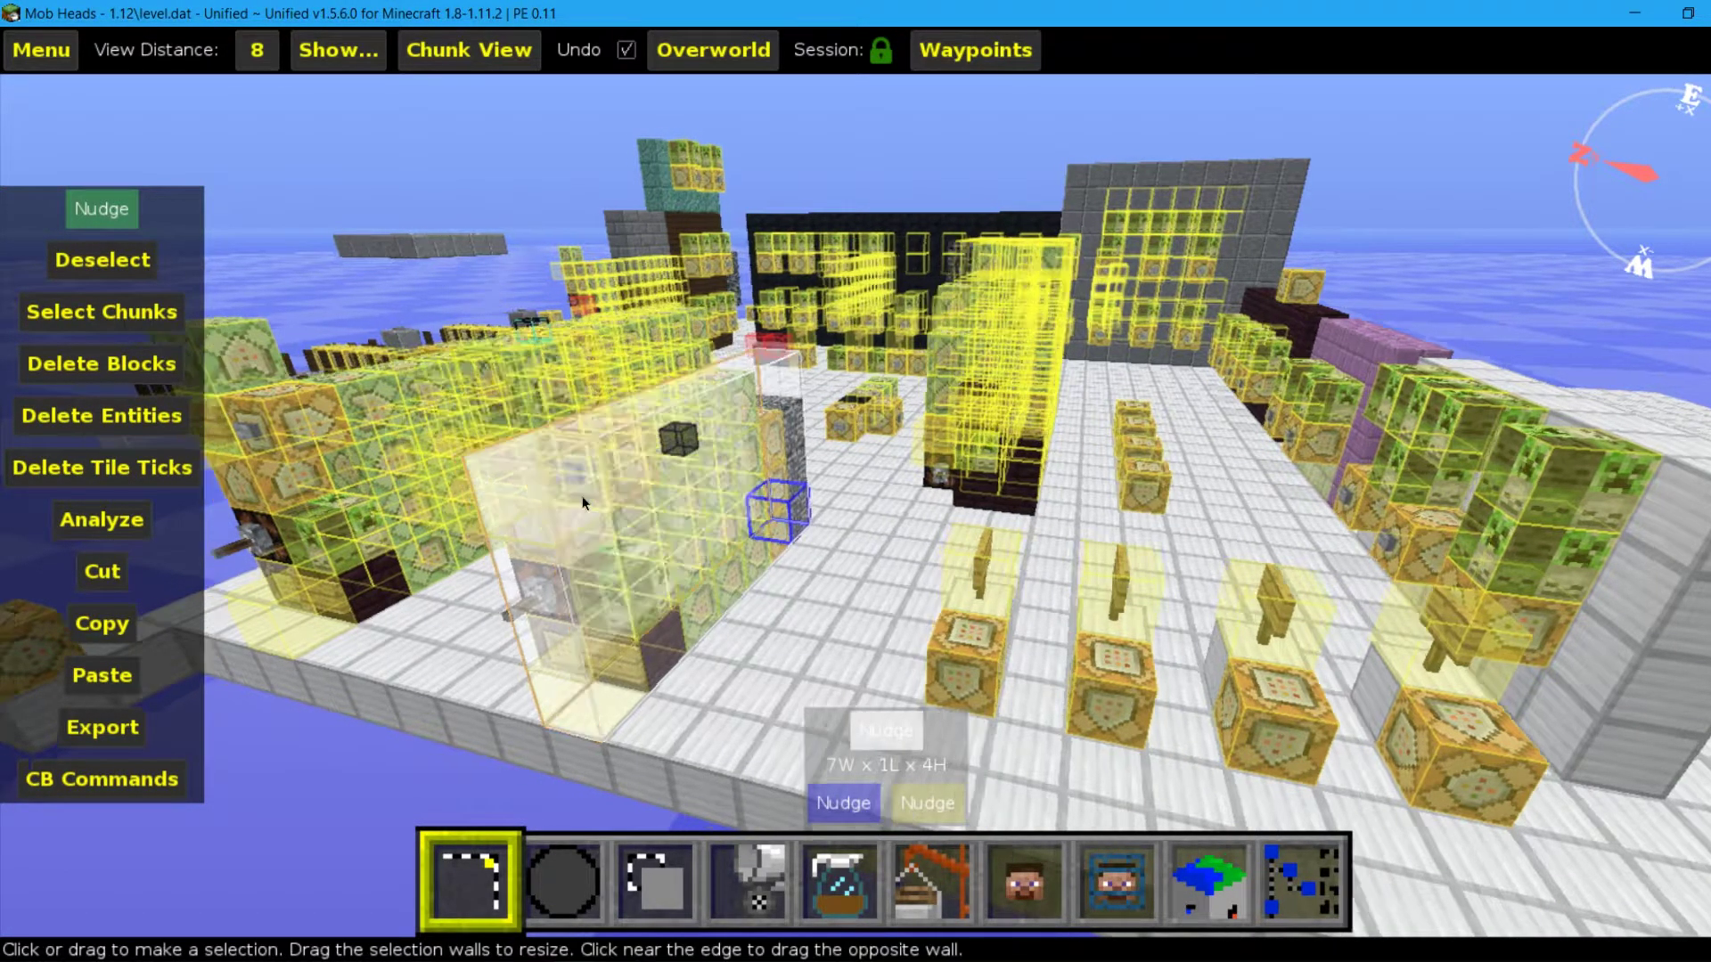
pyautogui.press('d')
pyautogui.moveTo(753, 379); pyautogui.dragTo(740, 329)
pyautogui.press('a')
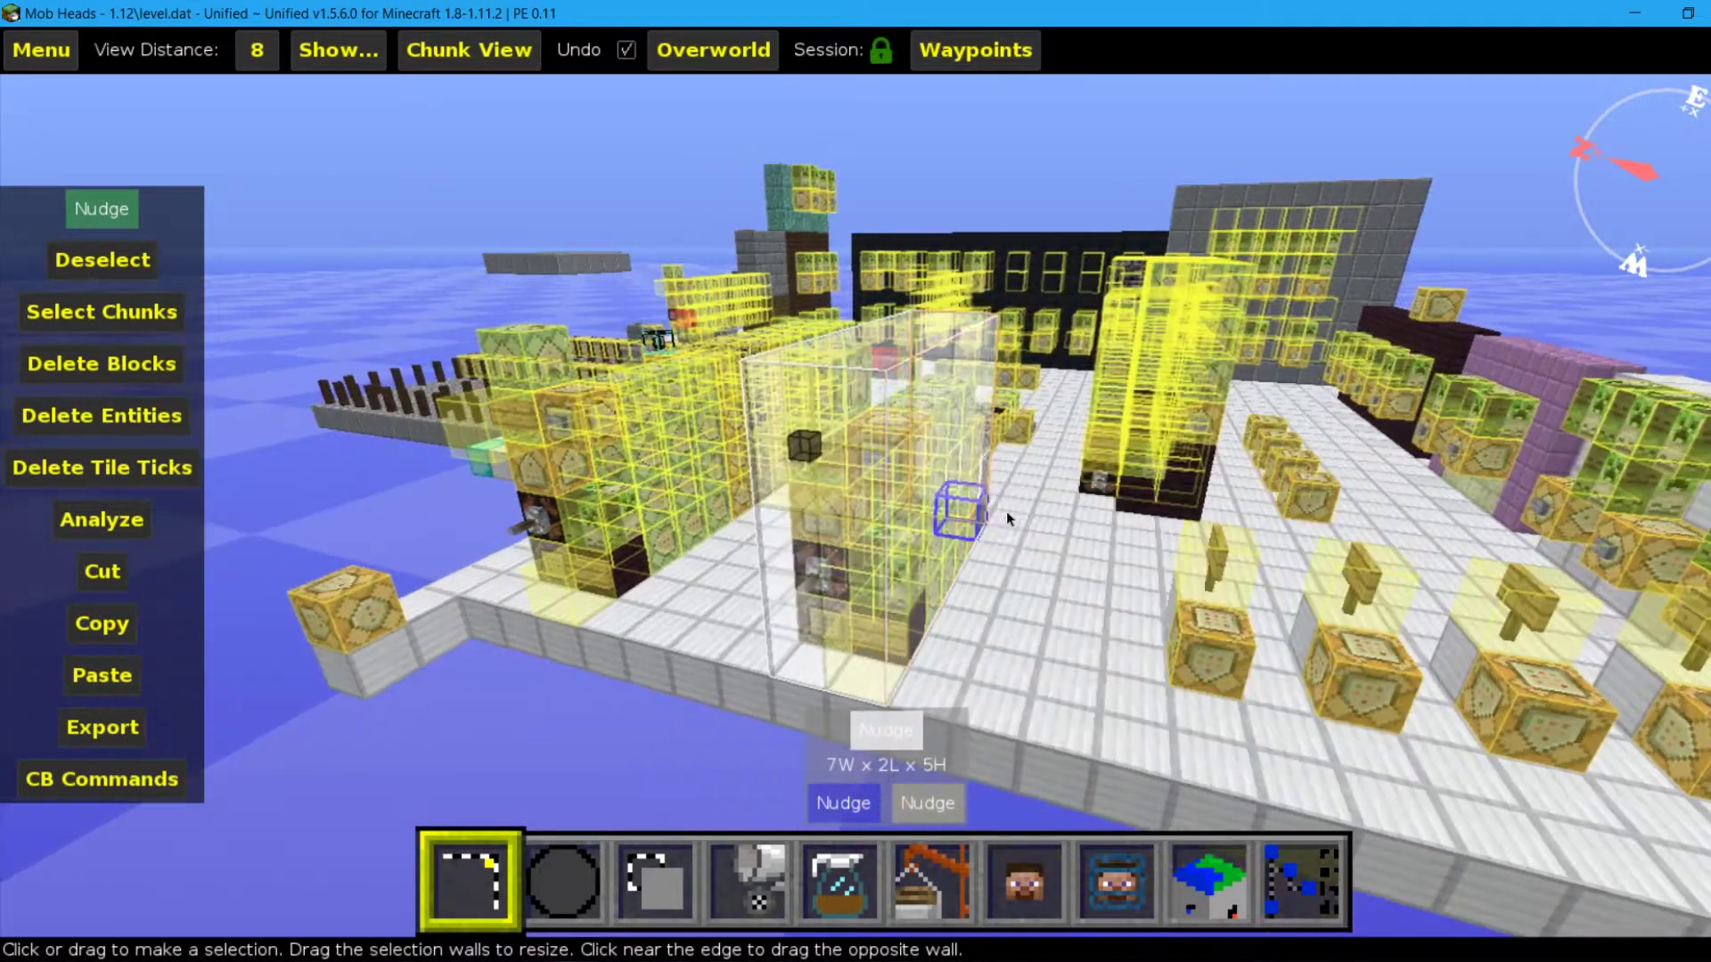
pyautogui.press('d')
pyautogui.press('a')
pyautogui.click(831, 879)
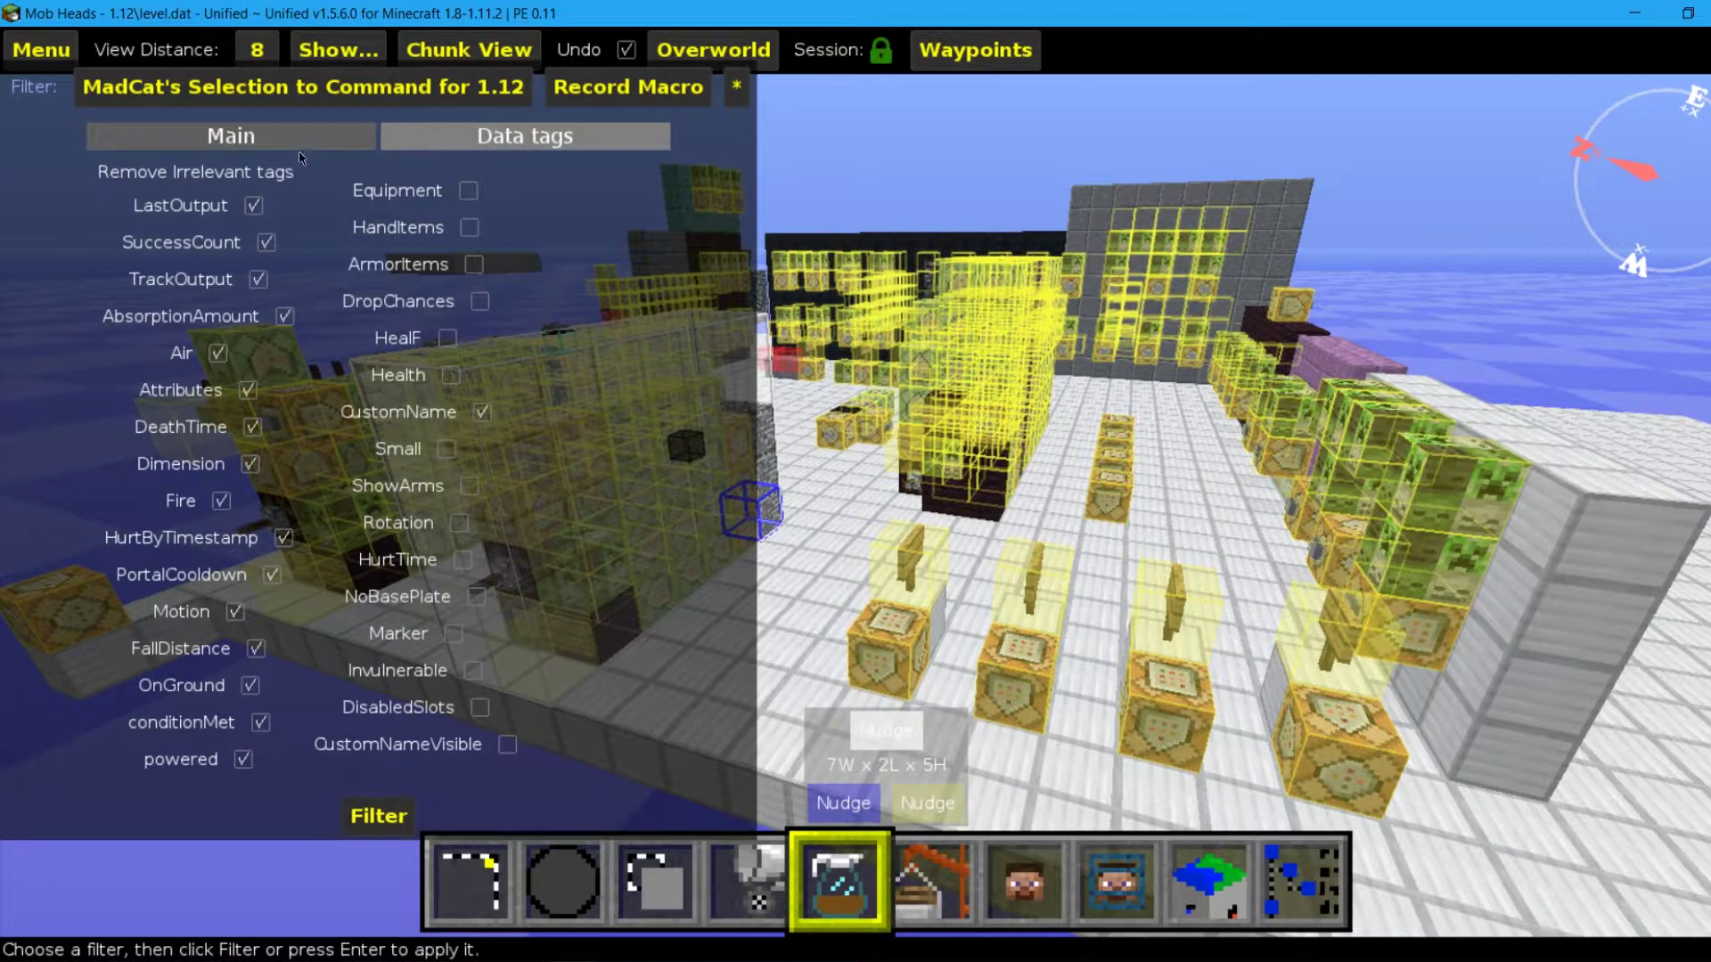
# Step: Run the filter again and import the single generated command block onto the floor
pyautogui.click(379, 817)
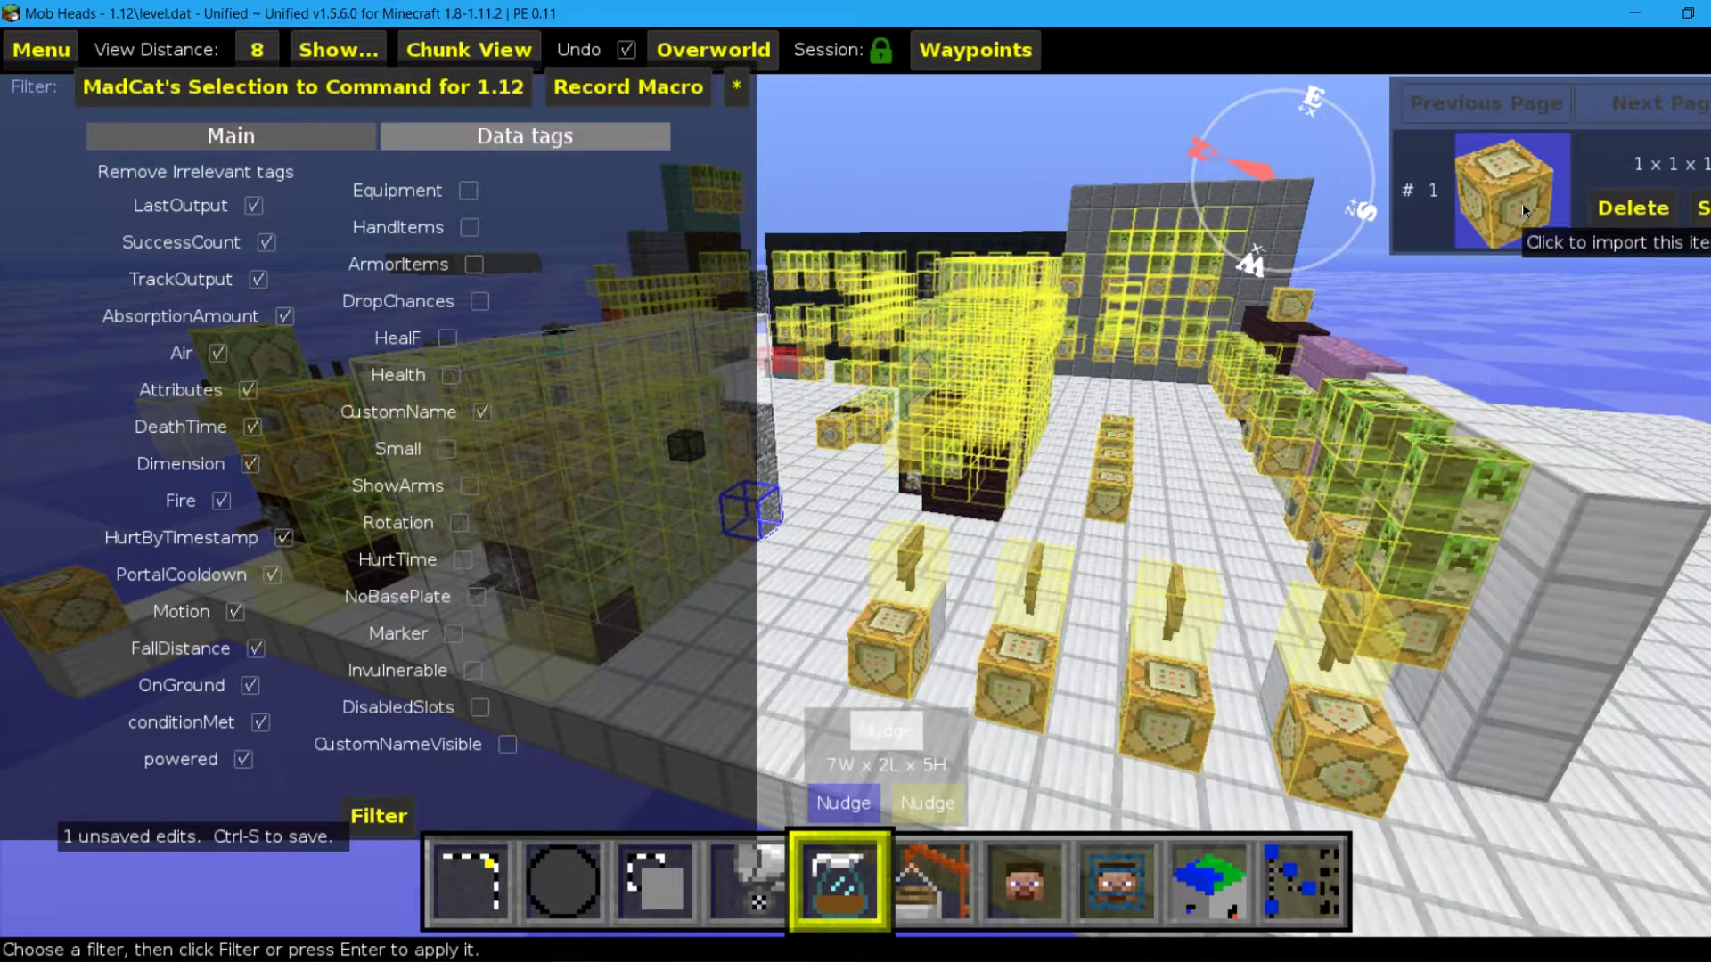
pyautogui.press('a')
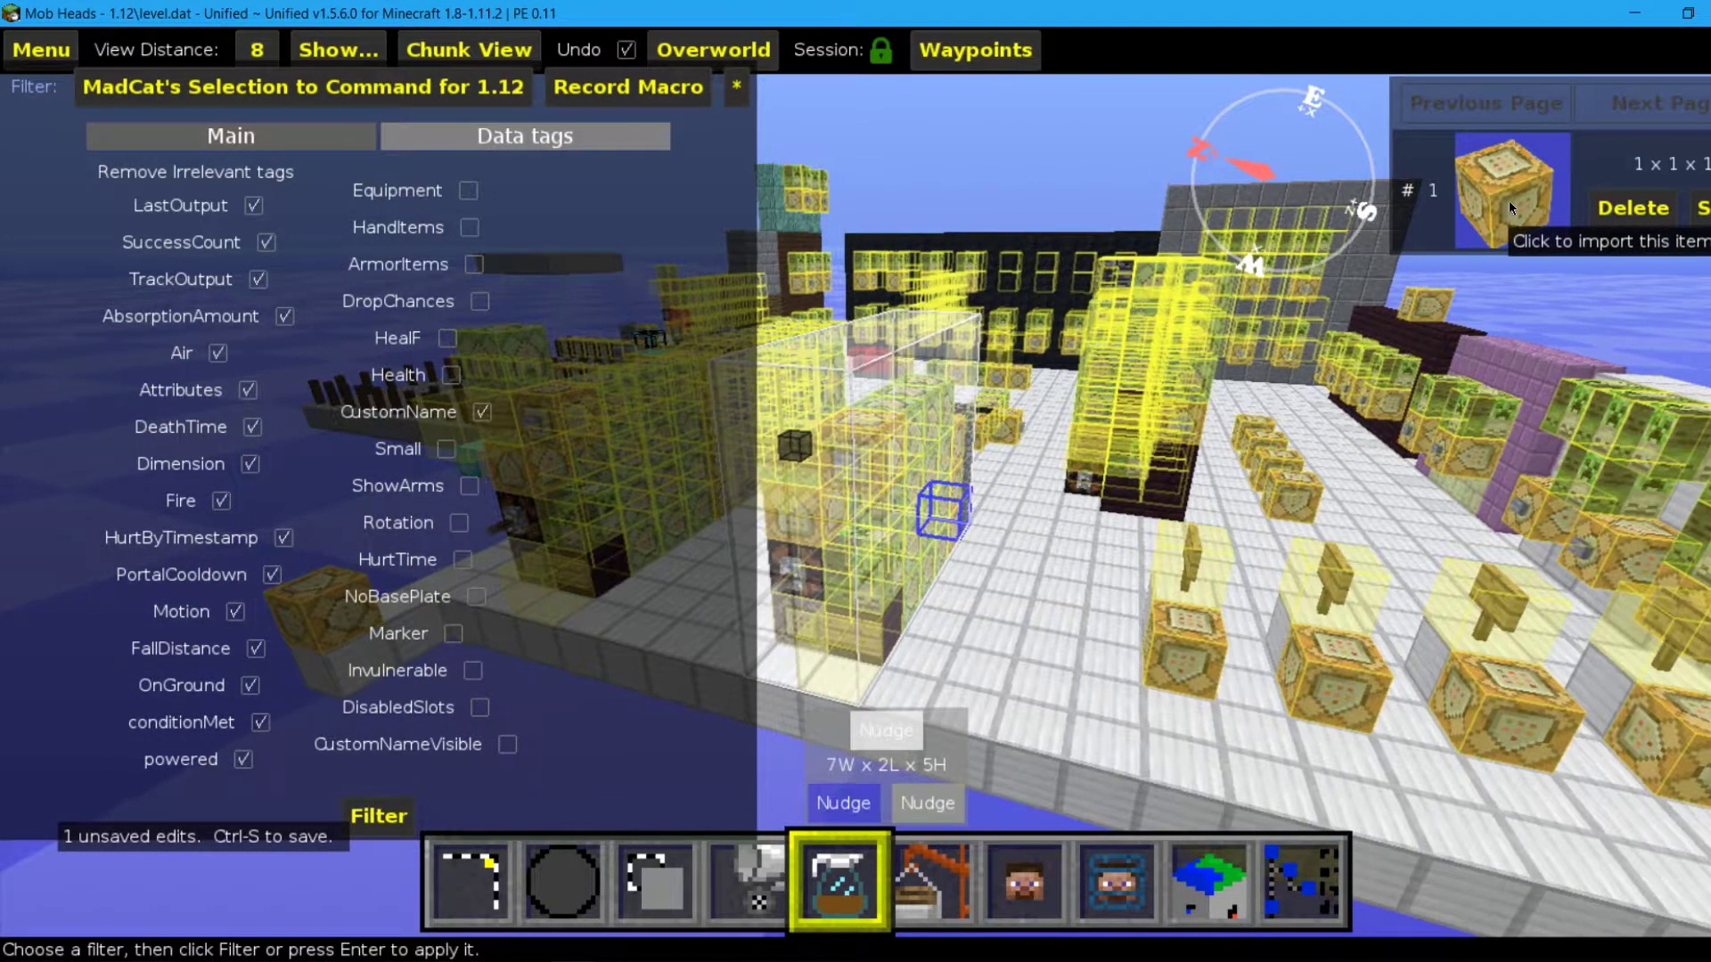
pyautogui.click(1513, 192)
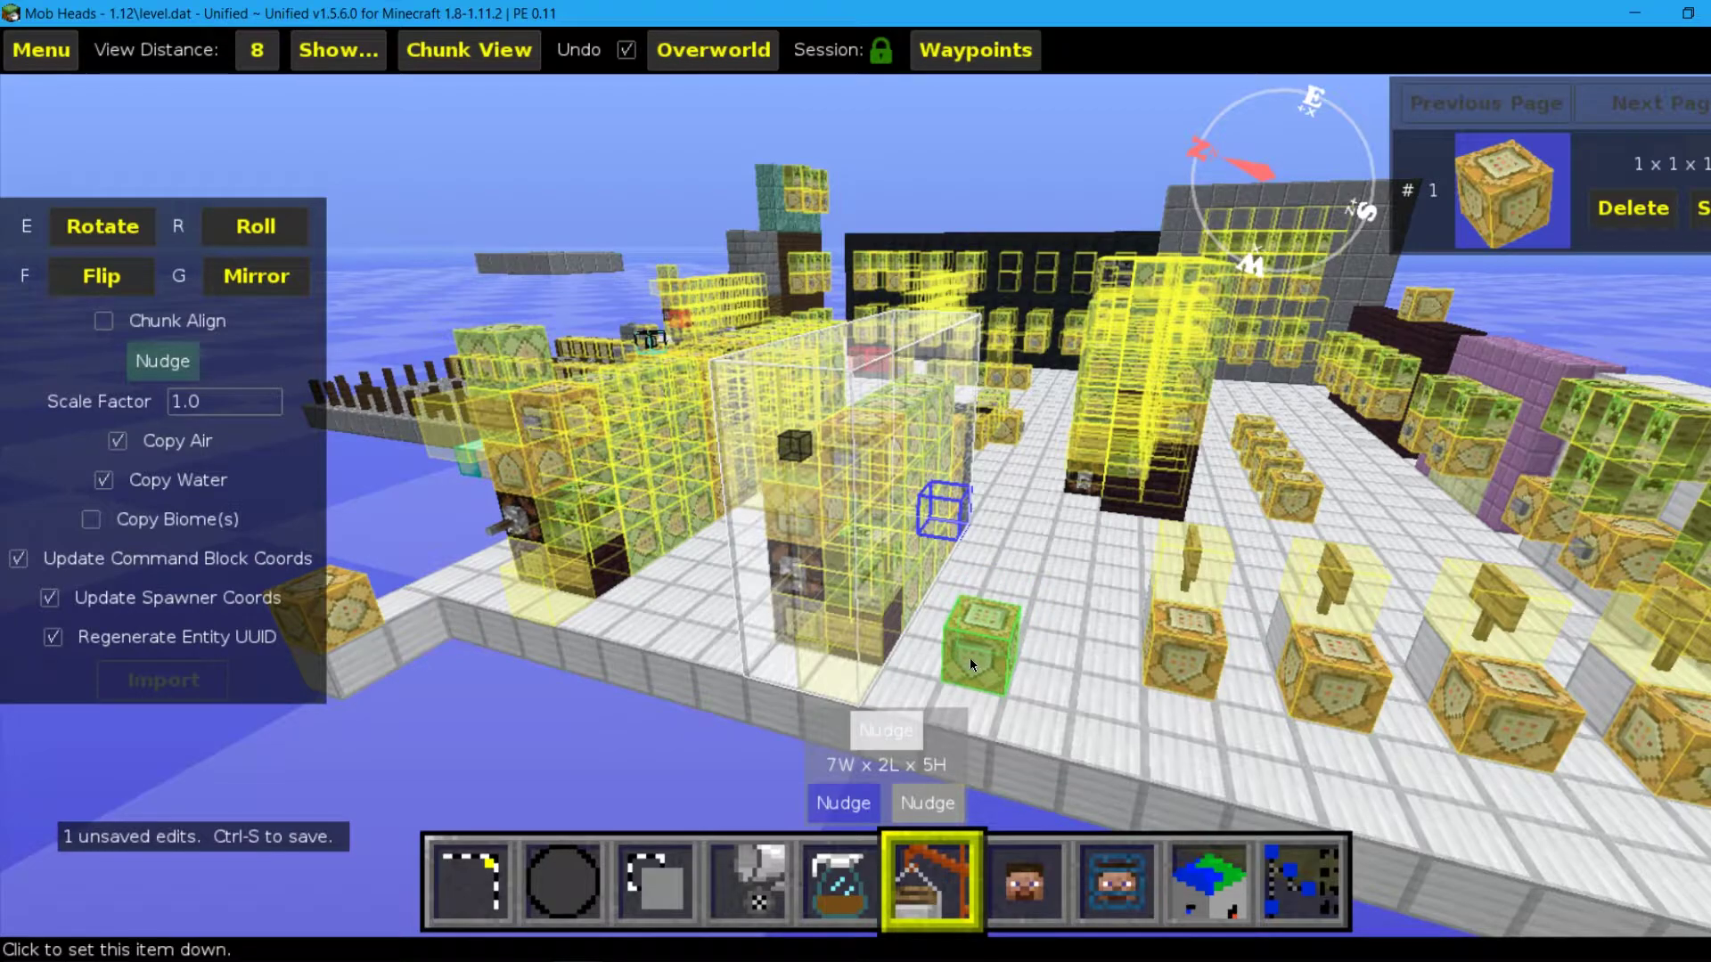
pyautogui.click(970, 659)
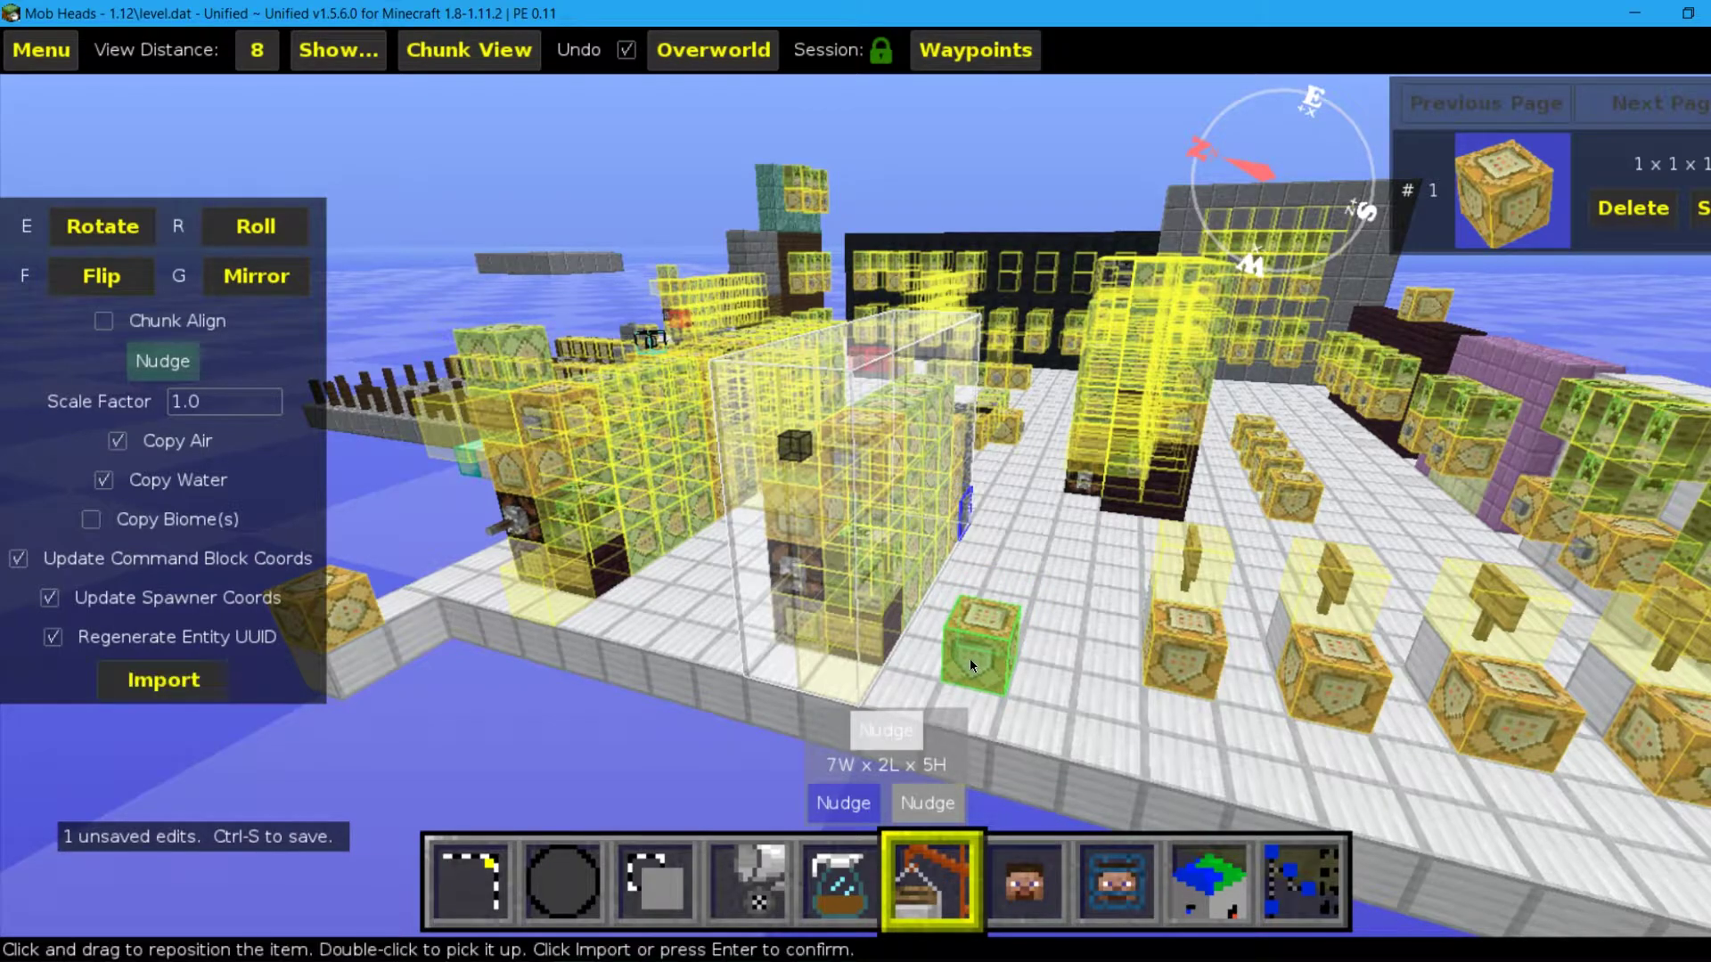
pyautogui.click(163, 680)
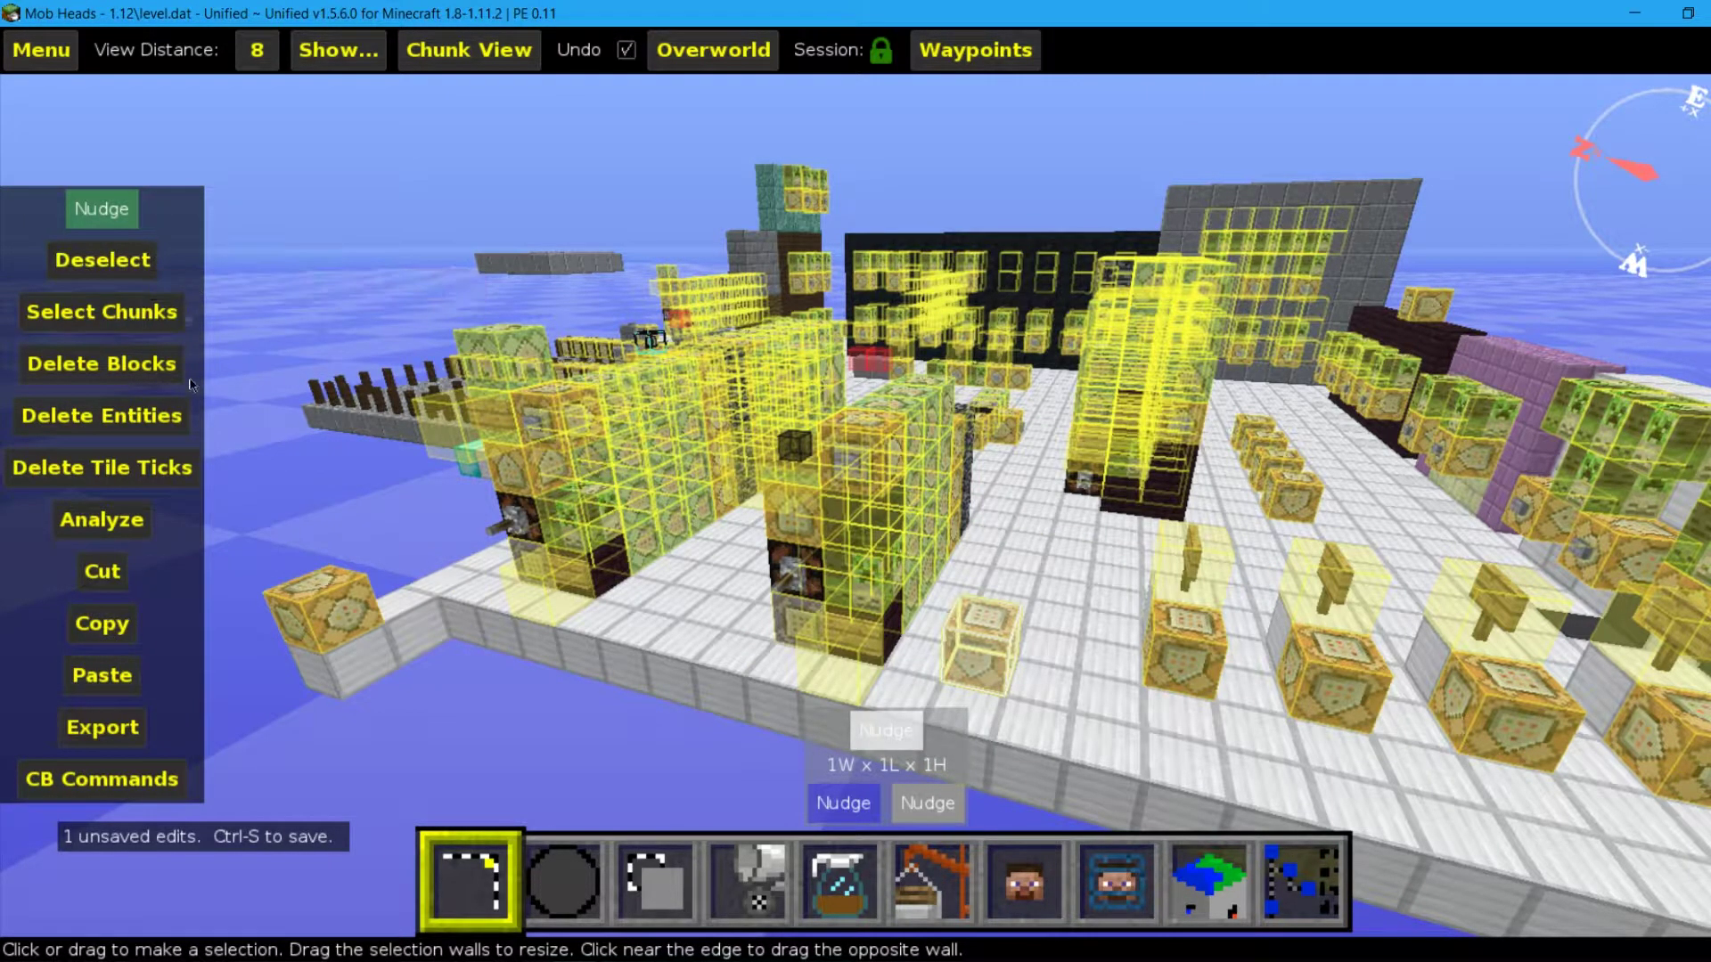
# Step: Save the world from the main menu, then close the menu
pyautogui.click(55, 44)
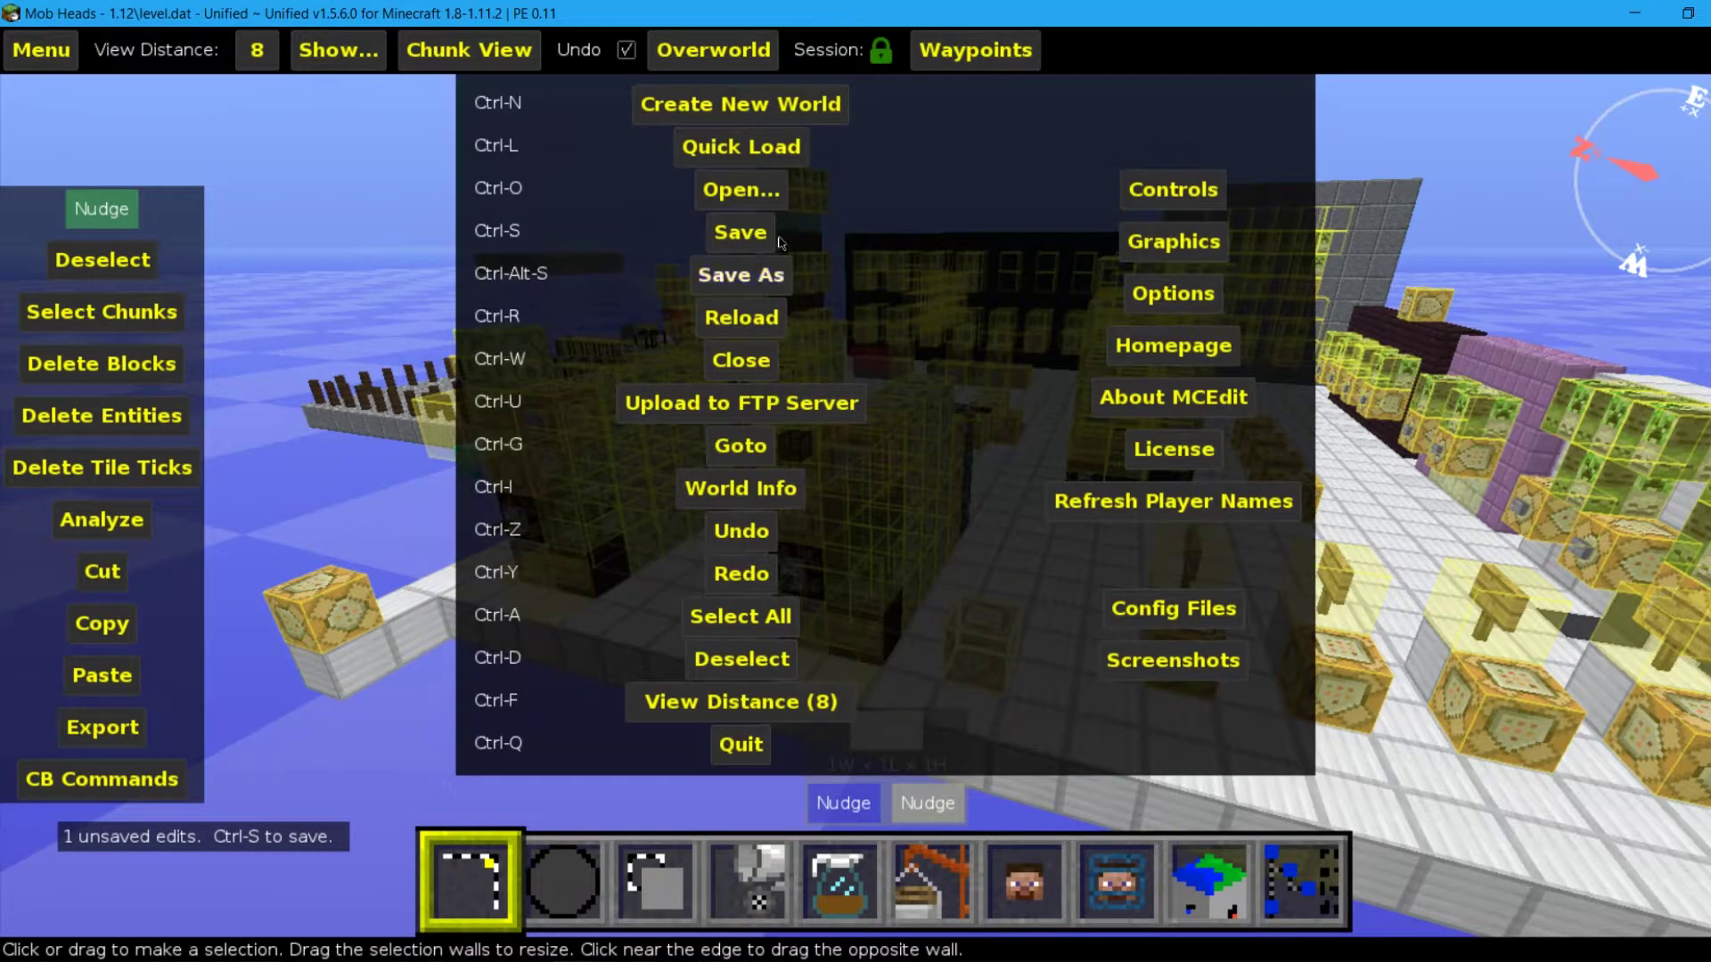
pyautogui.click(765, 239)
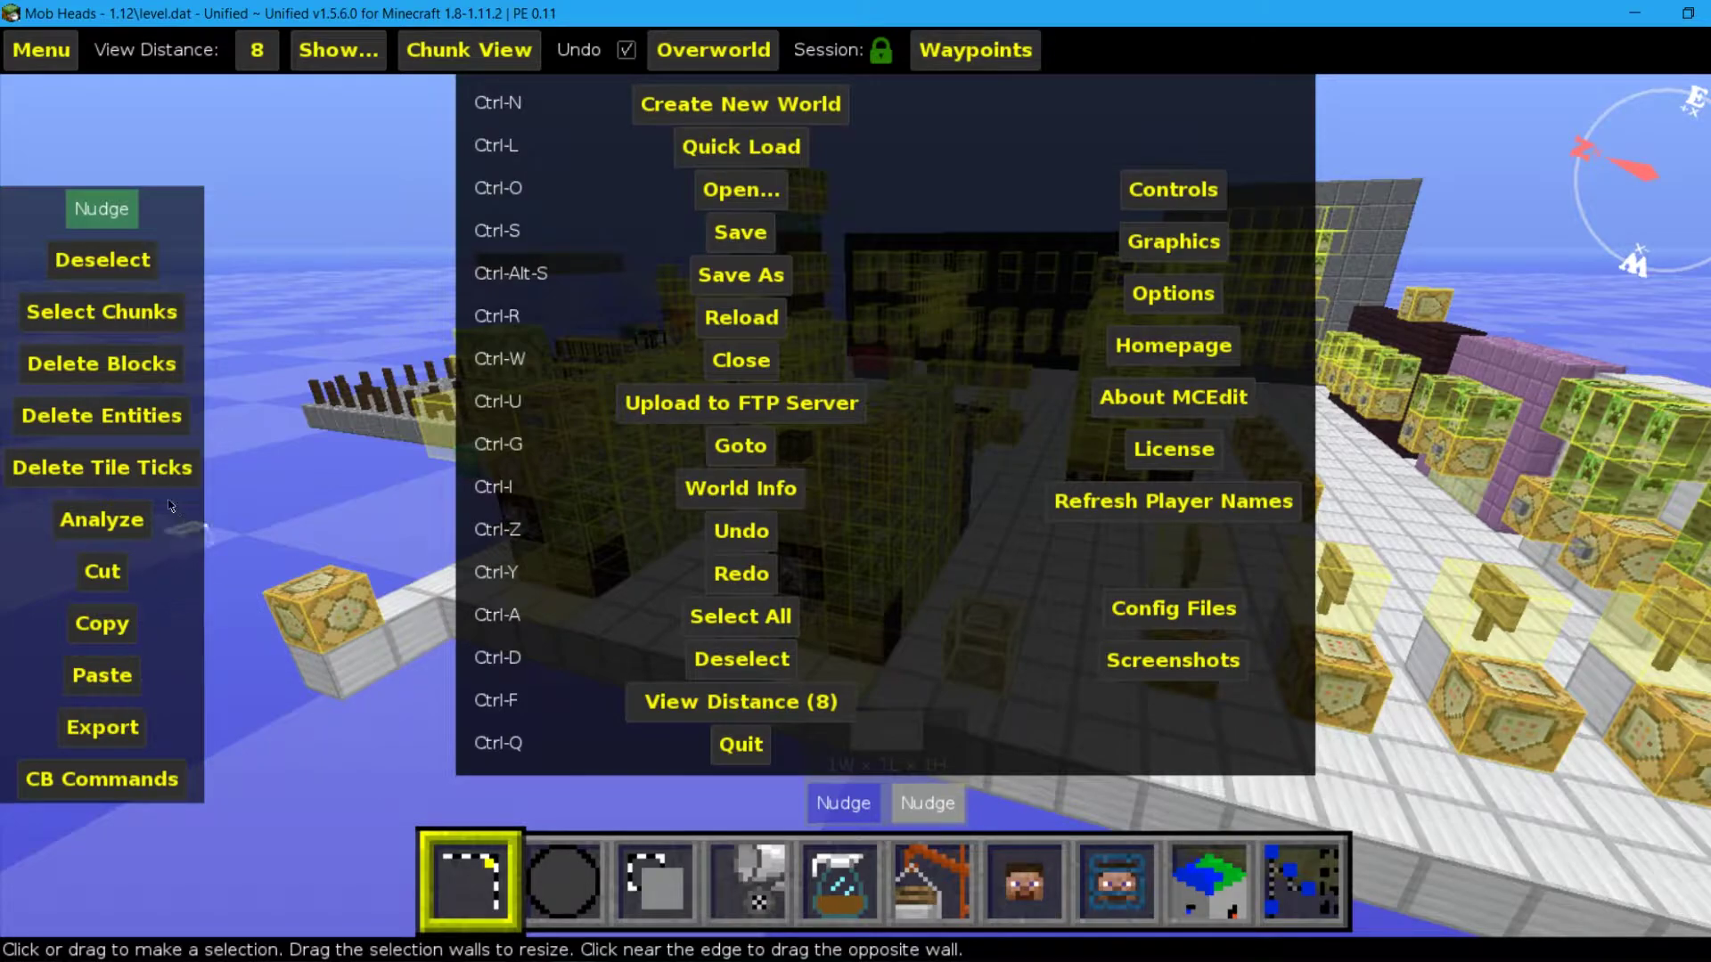
pyautogui.click(18, 659)
pyautogui.moveTo(1000, 658)
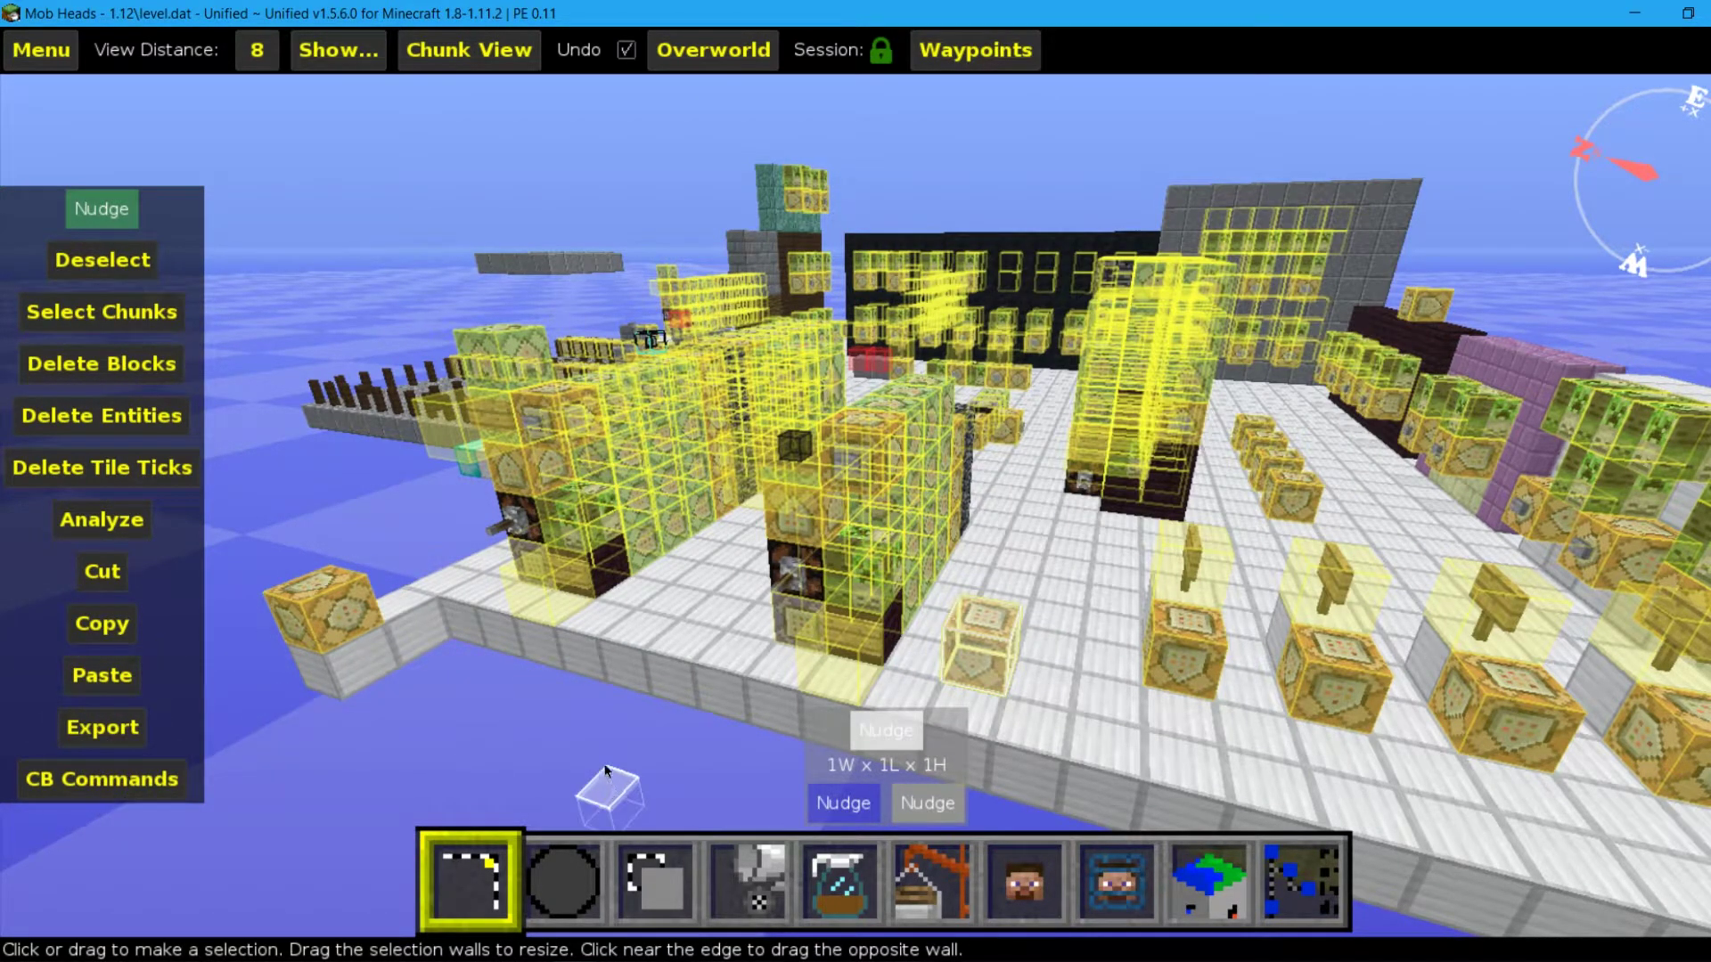
pyautogui.click(145, 776)
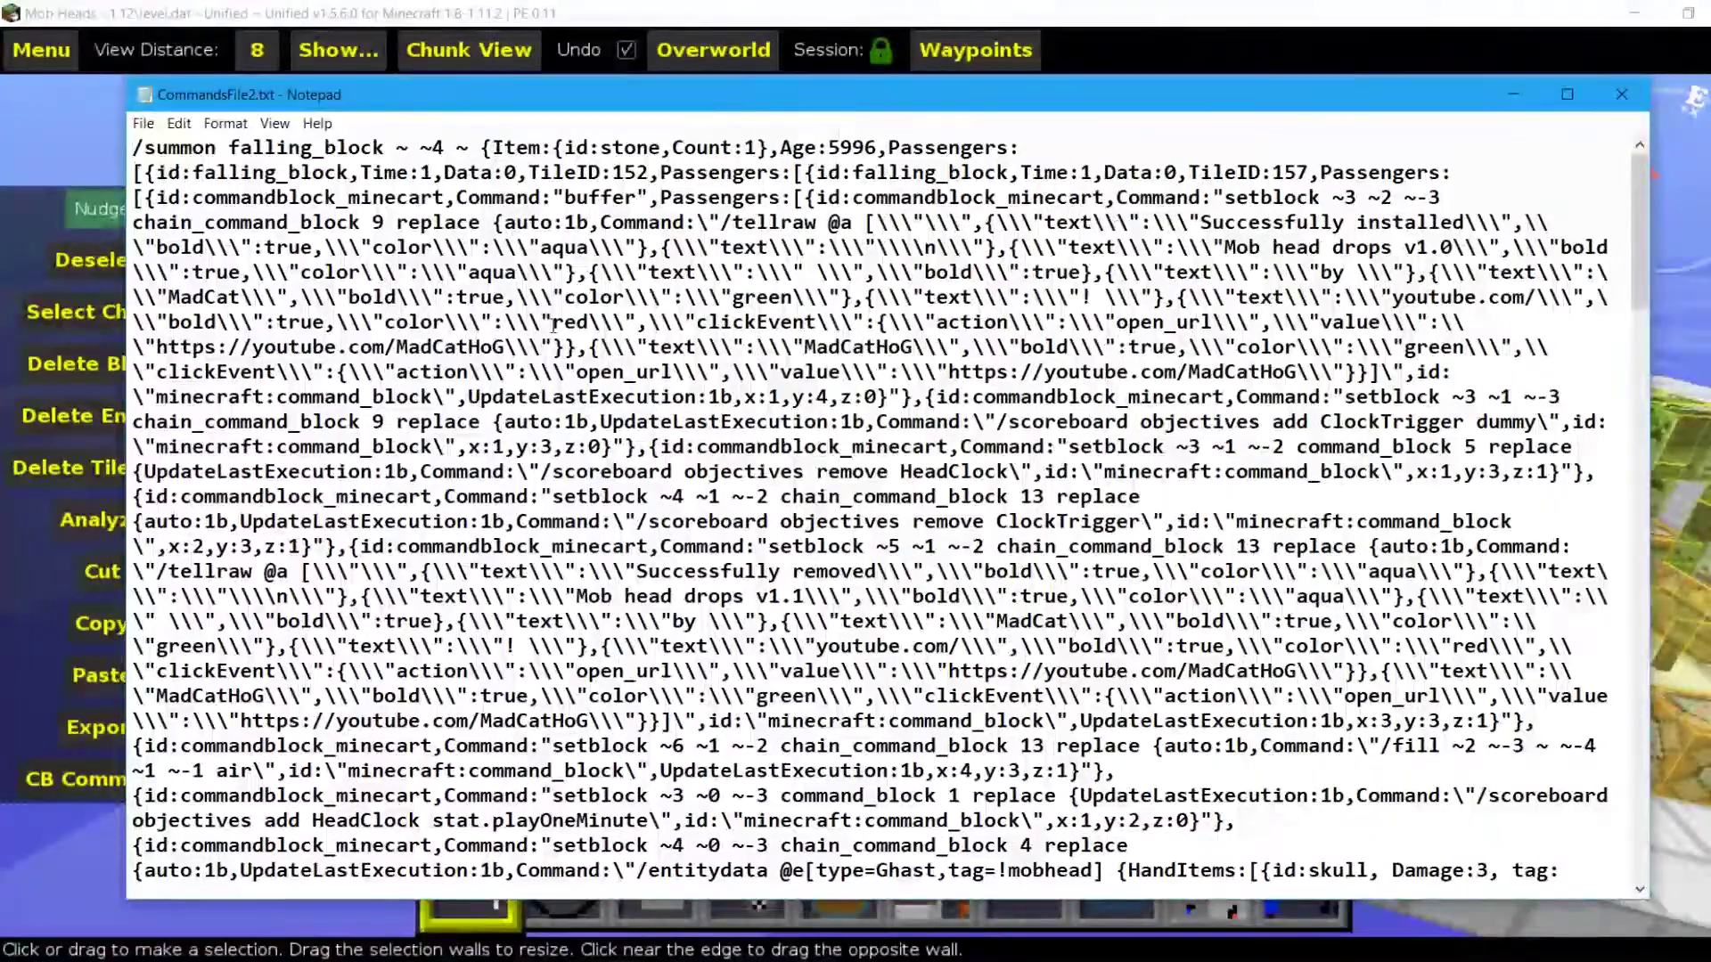
pyautogui.scroll(-12, 553, 326)
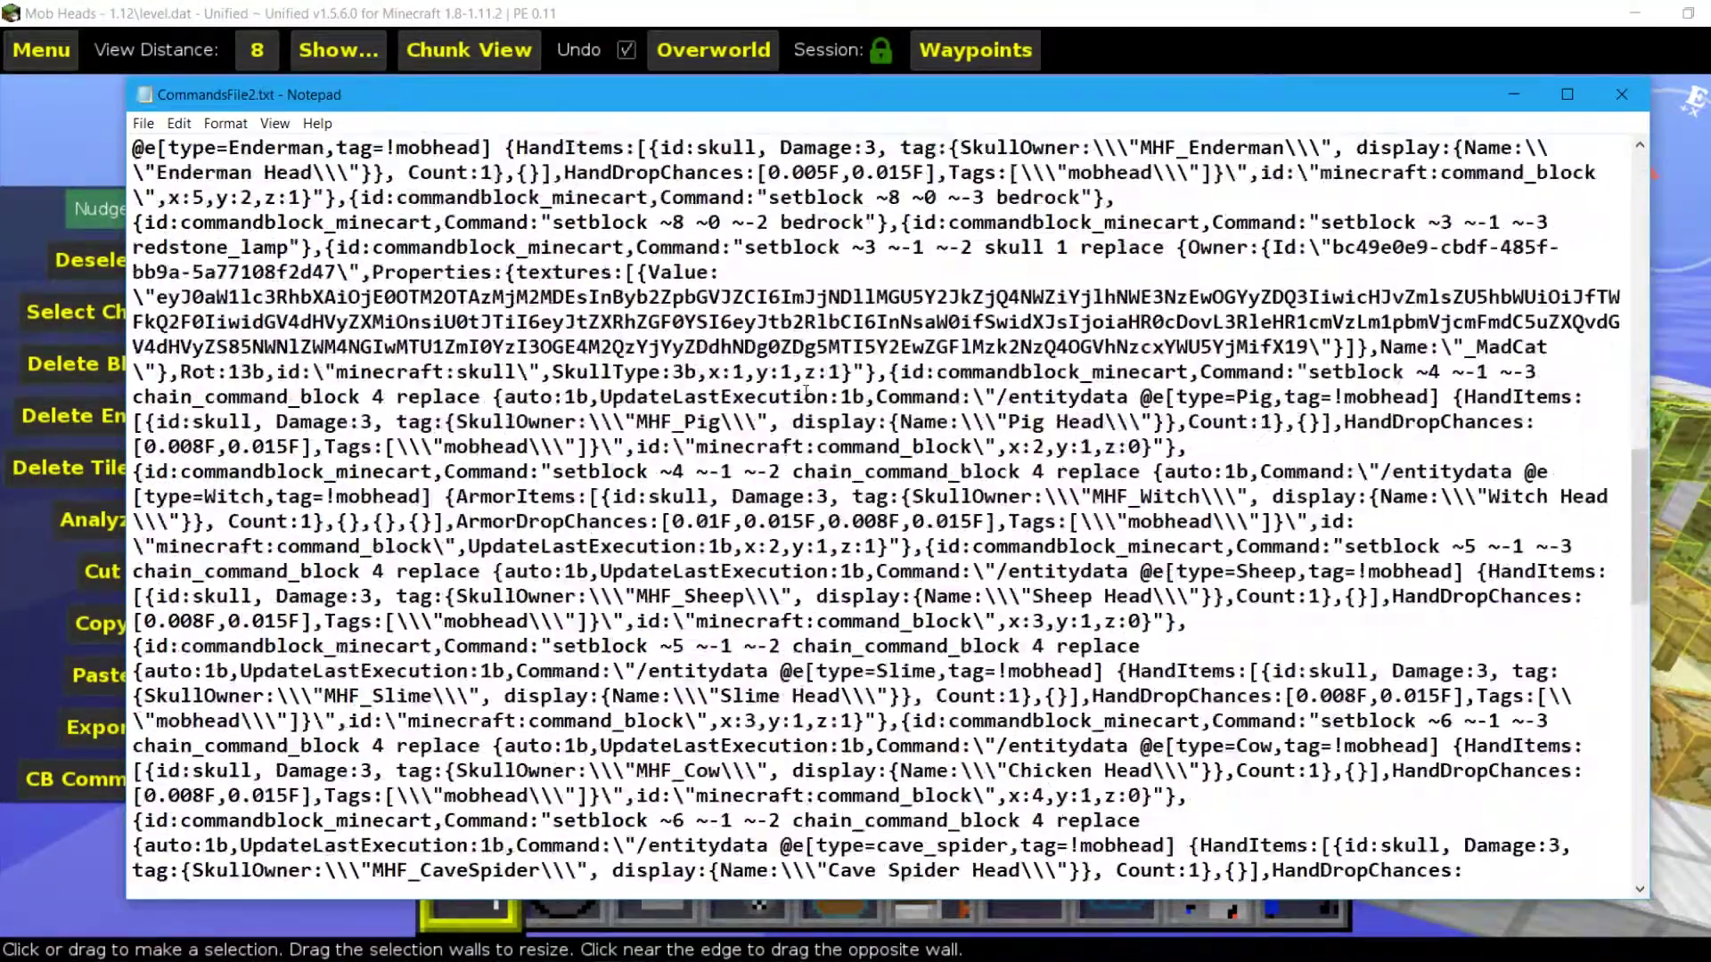
pyautogui.scroll(-10, 807, 392)
pyautogui.scroll(20, 1069, 732)
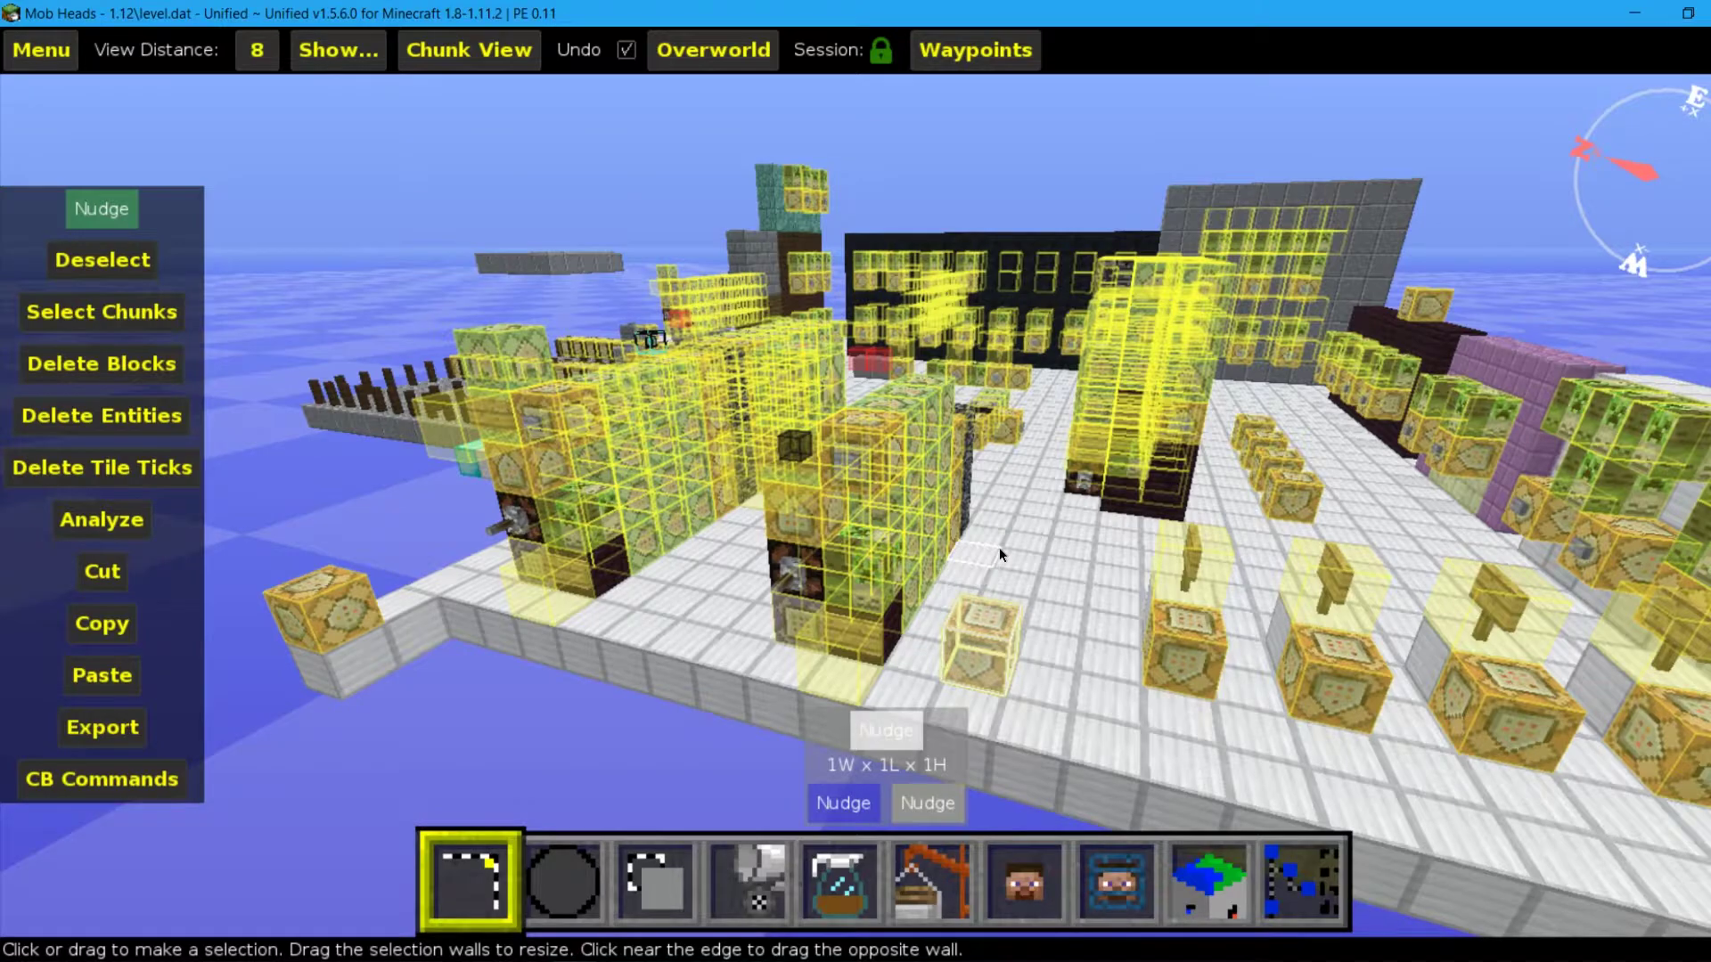
pyautogui.press('d')
pyautogui.press('a')
pyautogui.press('a')
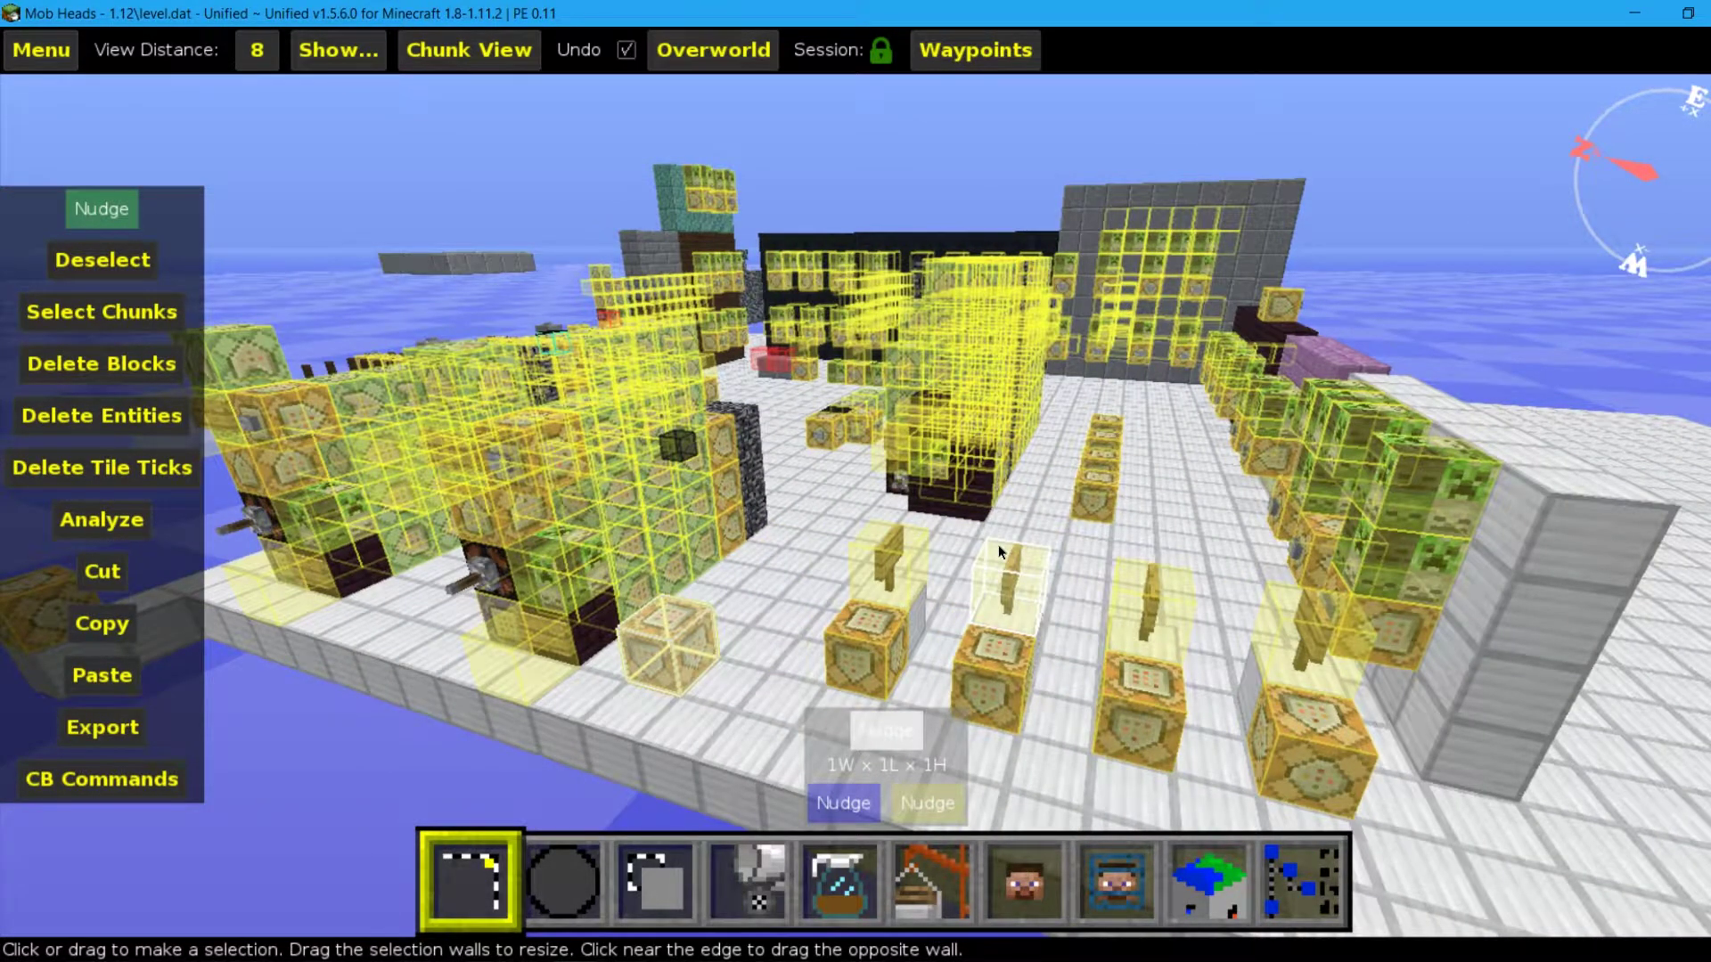
pyautogui.press('d')
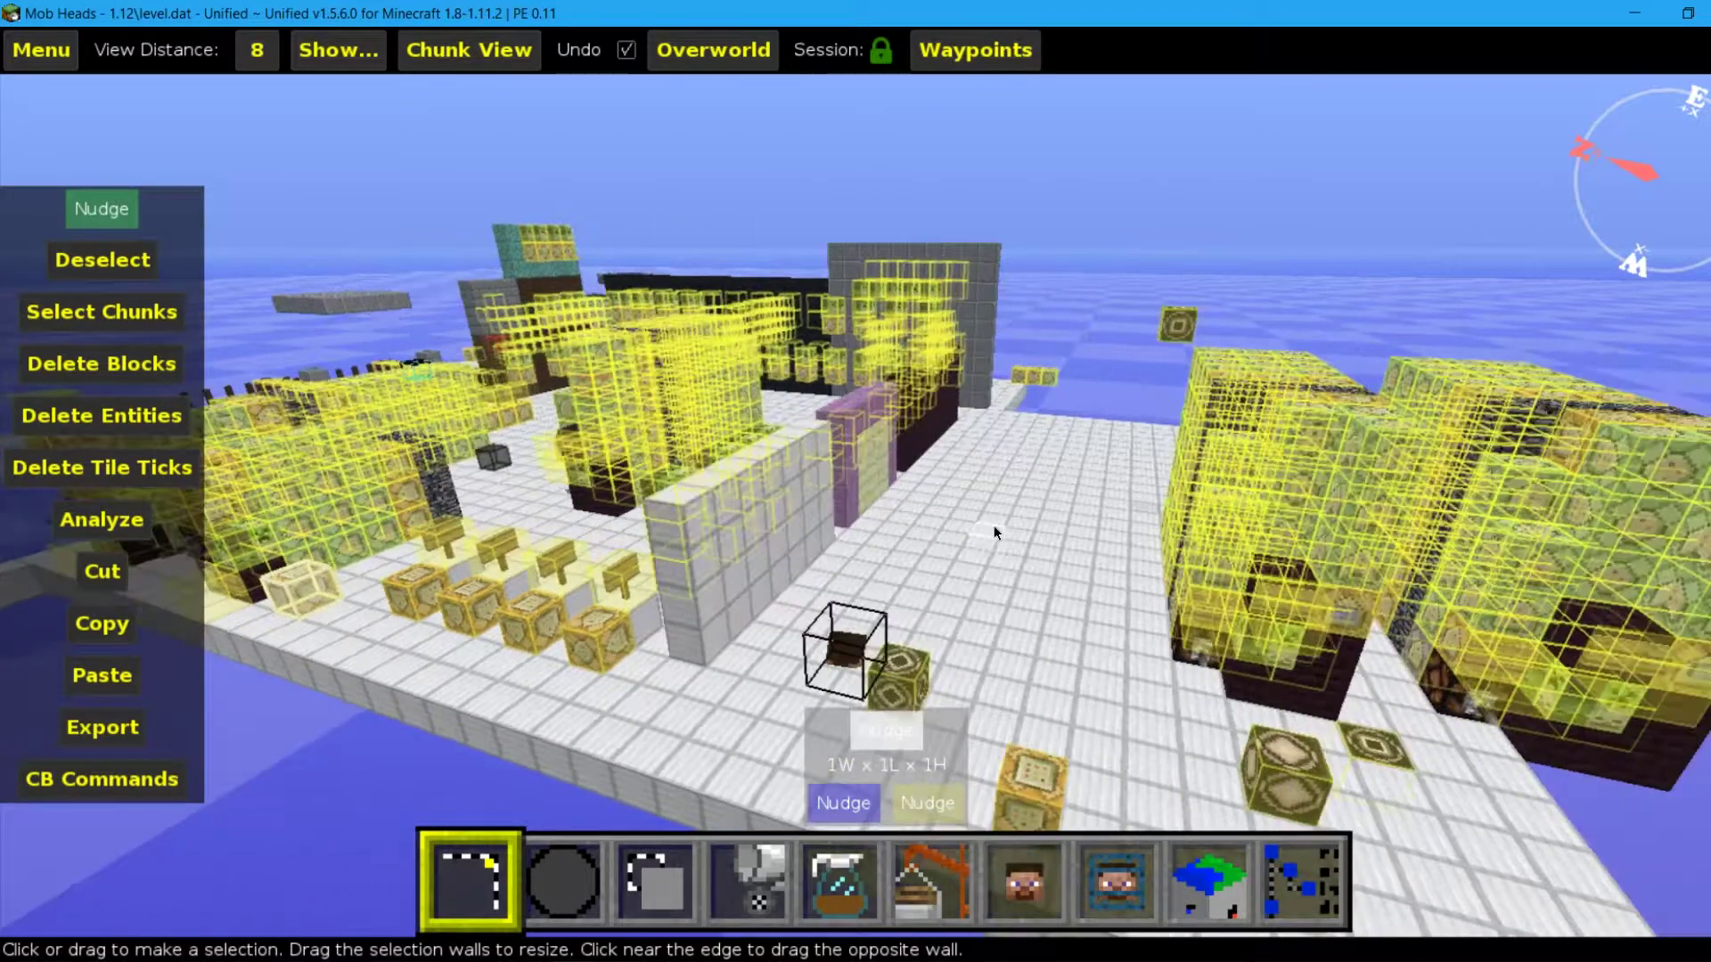
pyautogui.press('a')
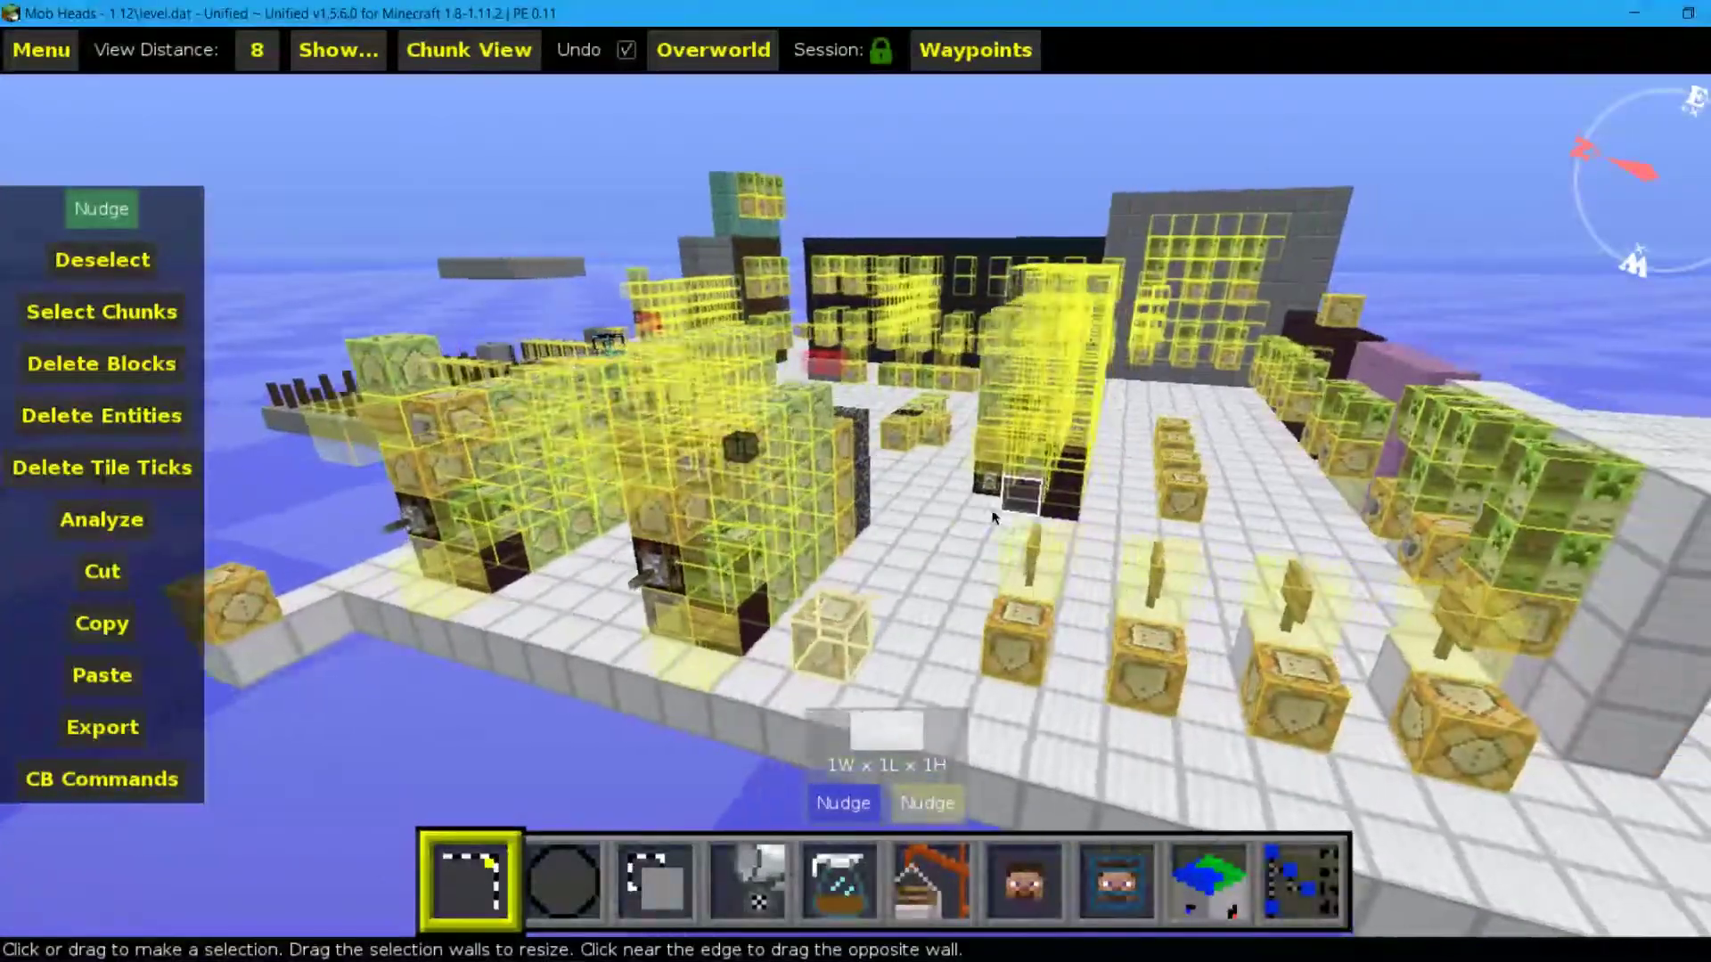
pyautogui.press('s')
pyautogui.press('d')
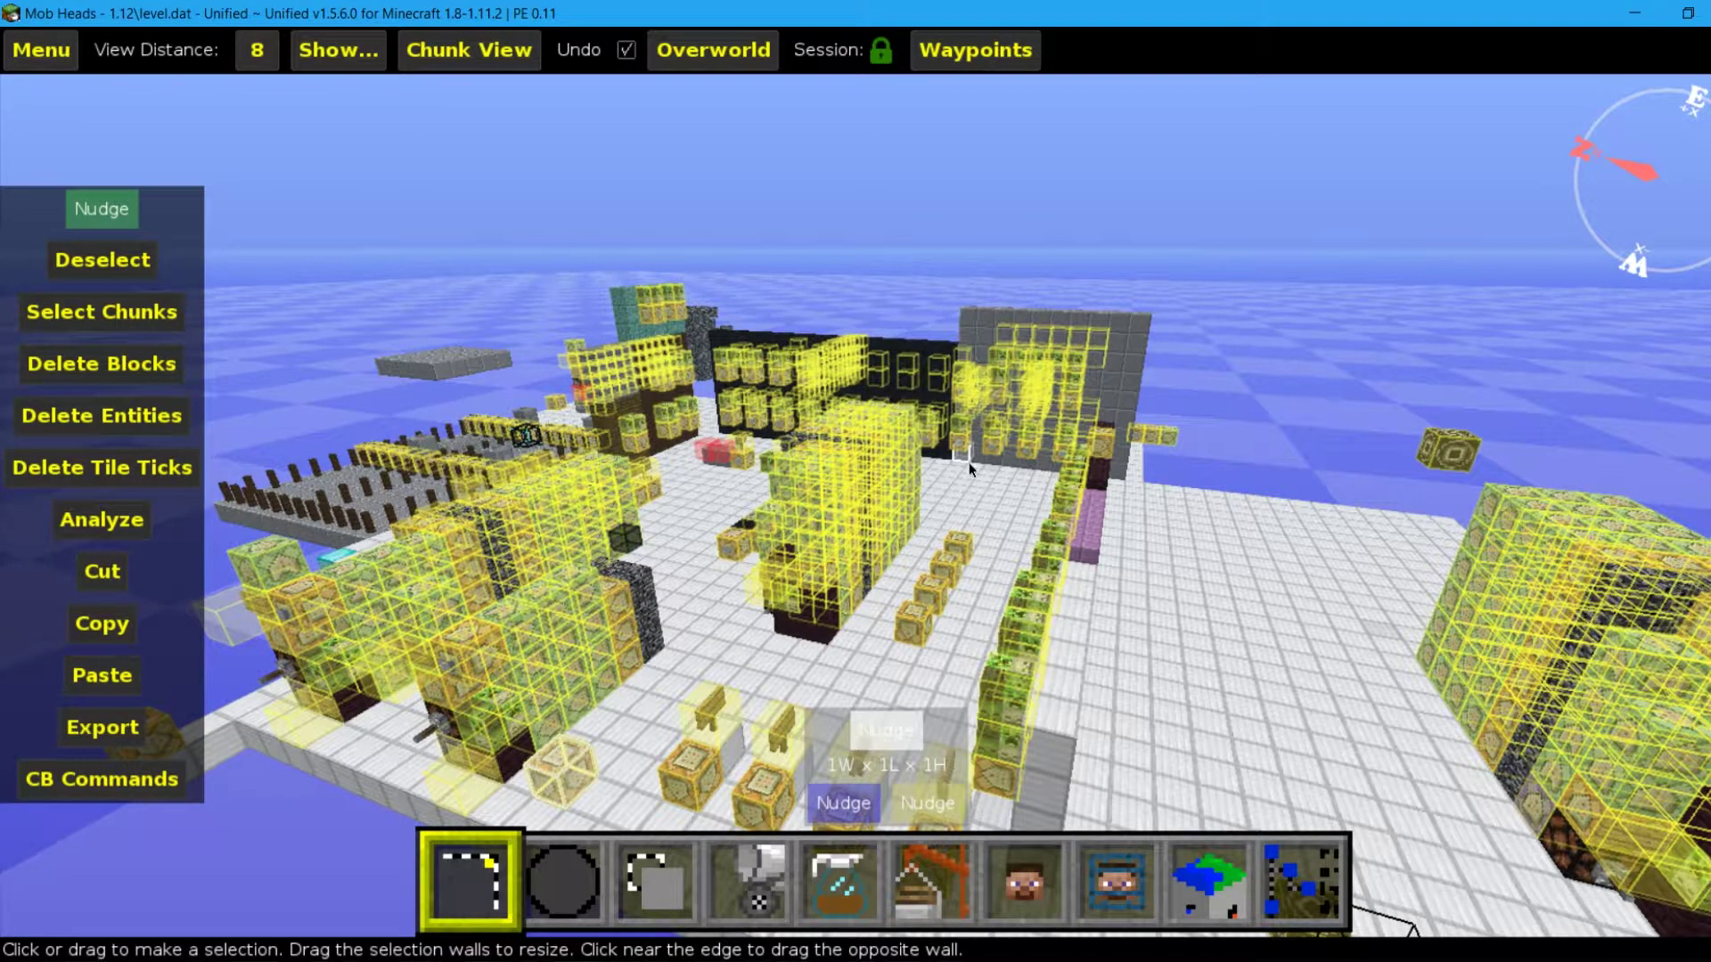
pyautogui.rightClick(1025, 444)
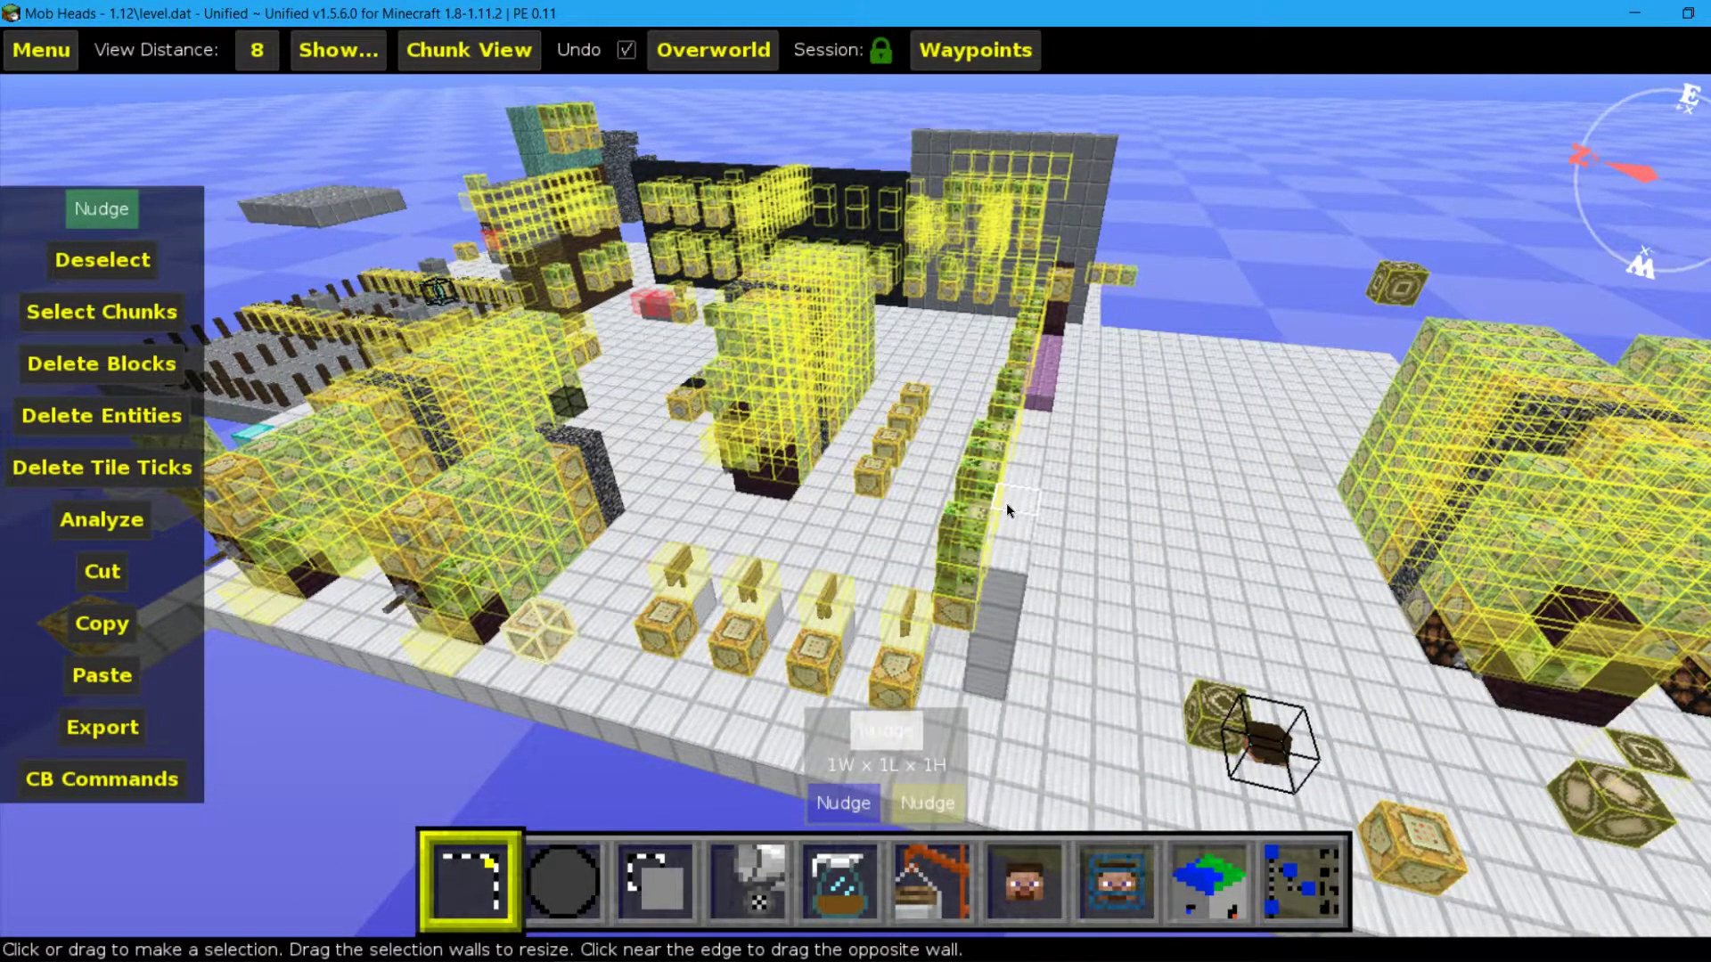
pyautogui.press('a')
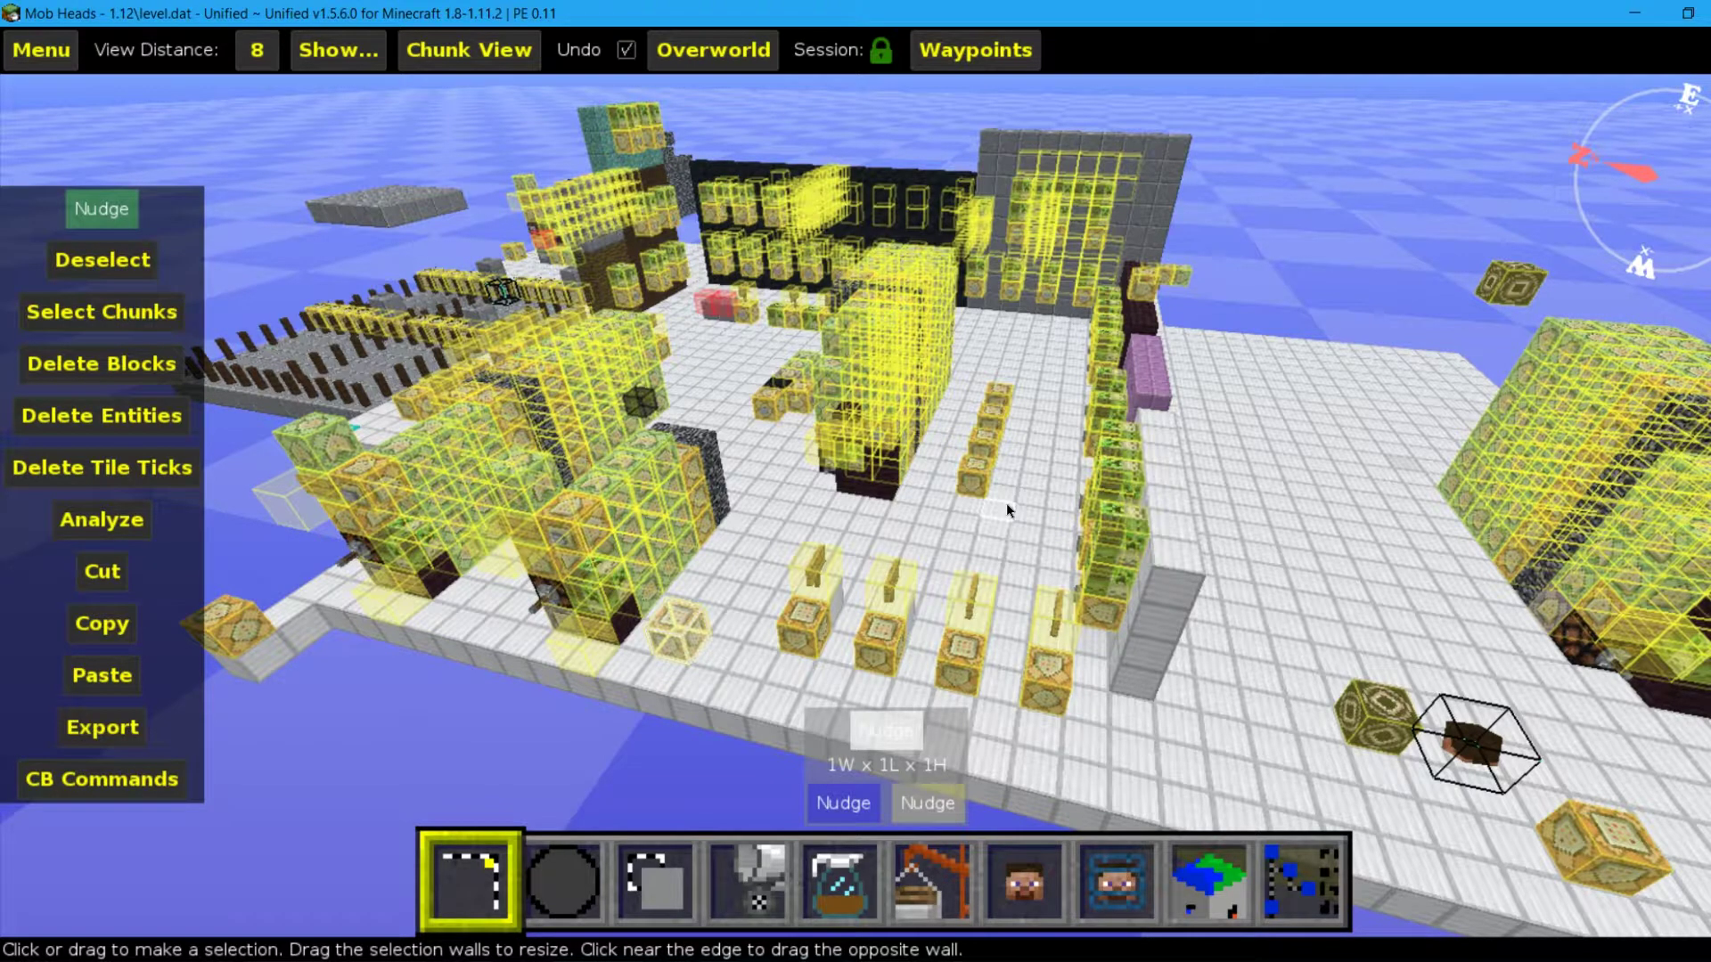
pyautogui.press('a')
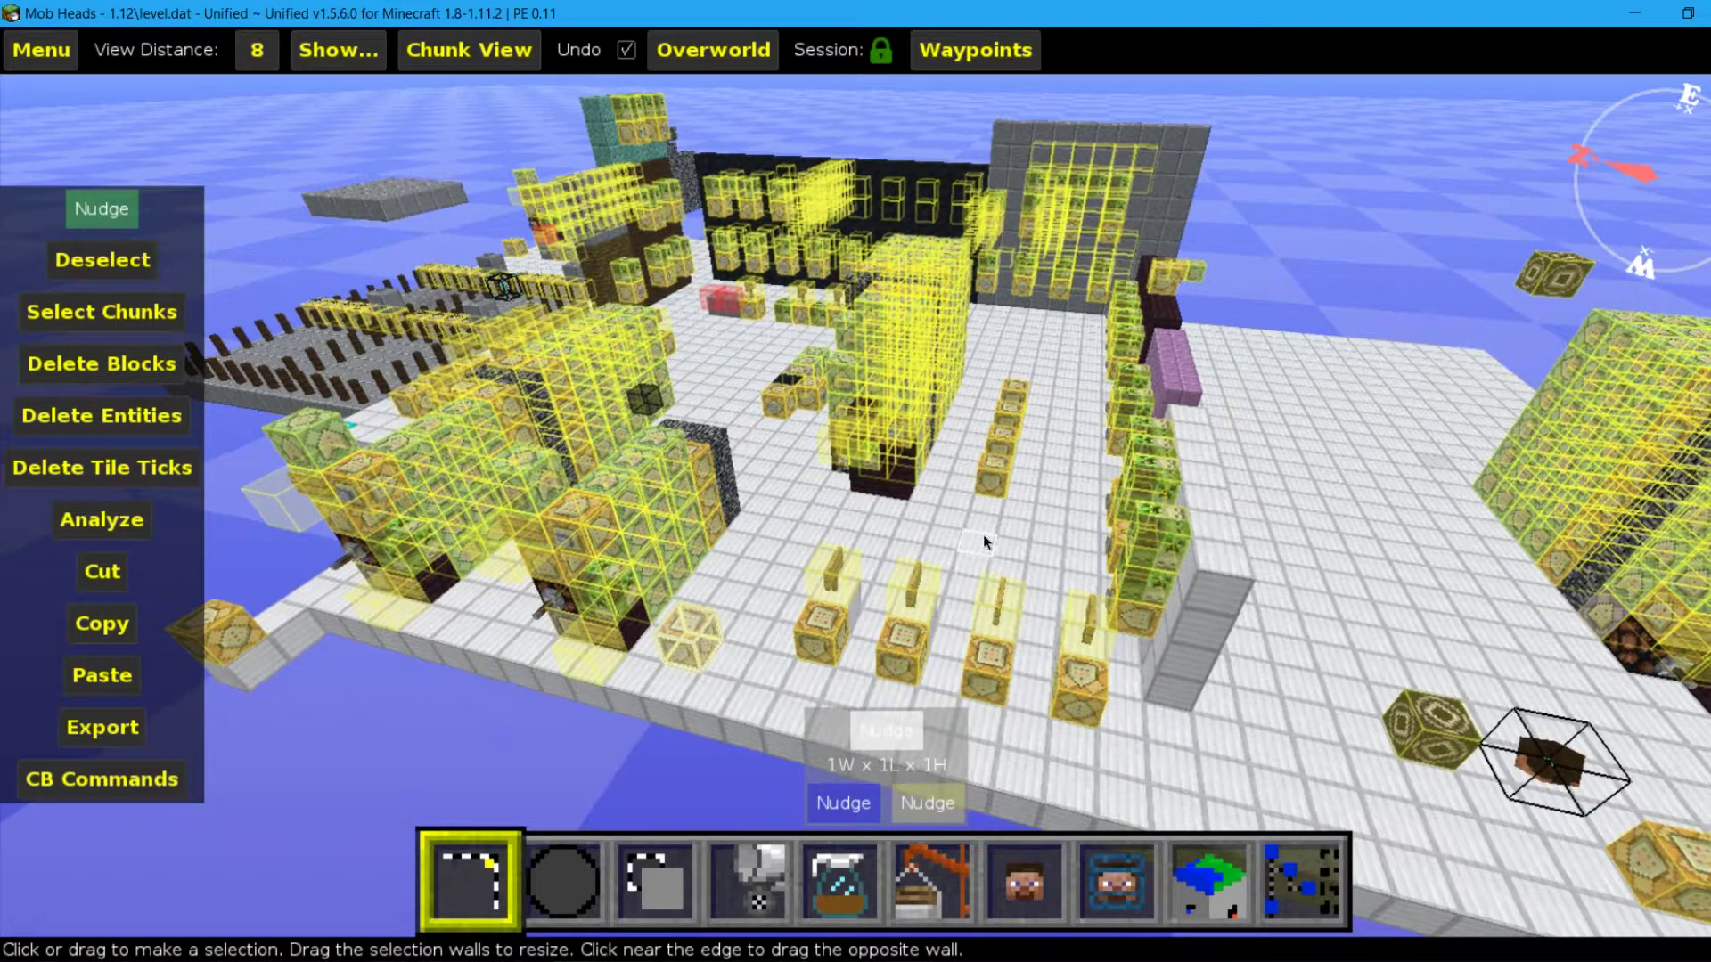
pyautogui.moveTo(982, 533); pyautogui.dragTo(1070, 495, button='right')
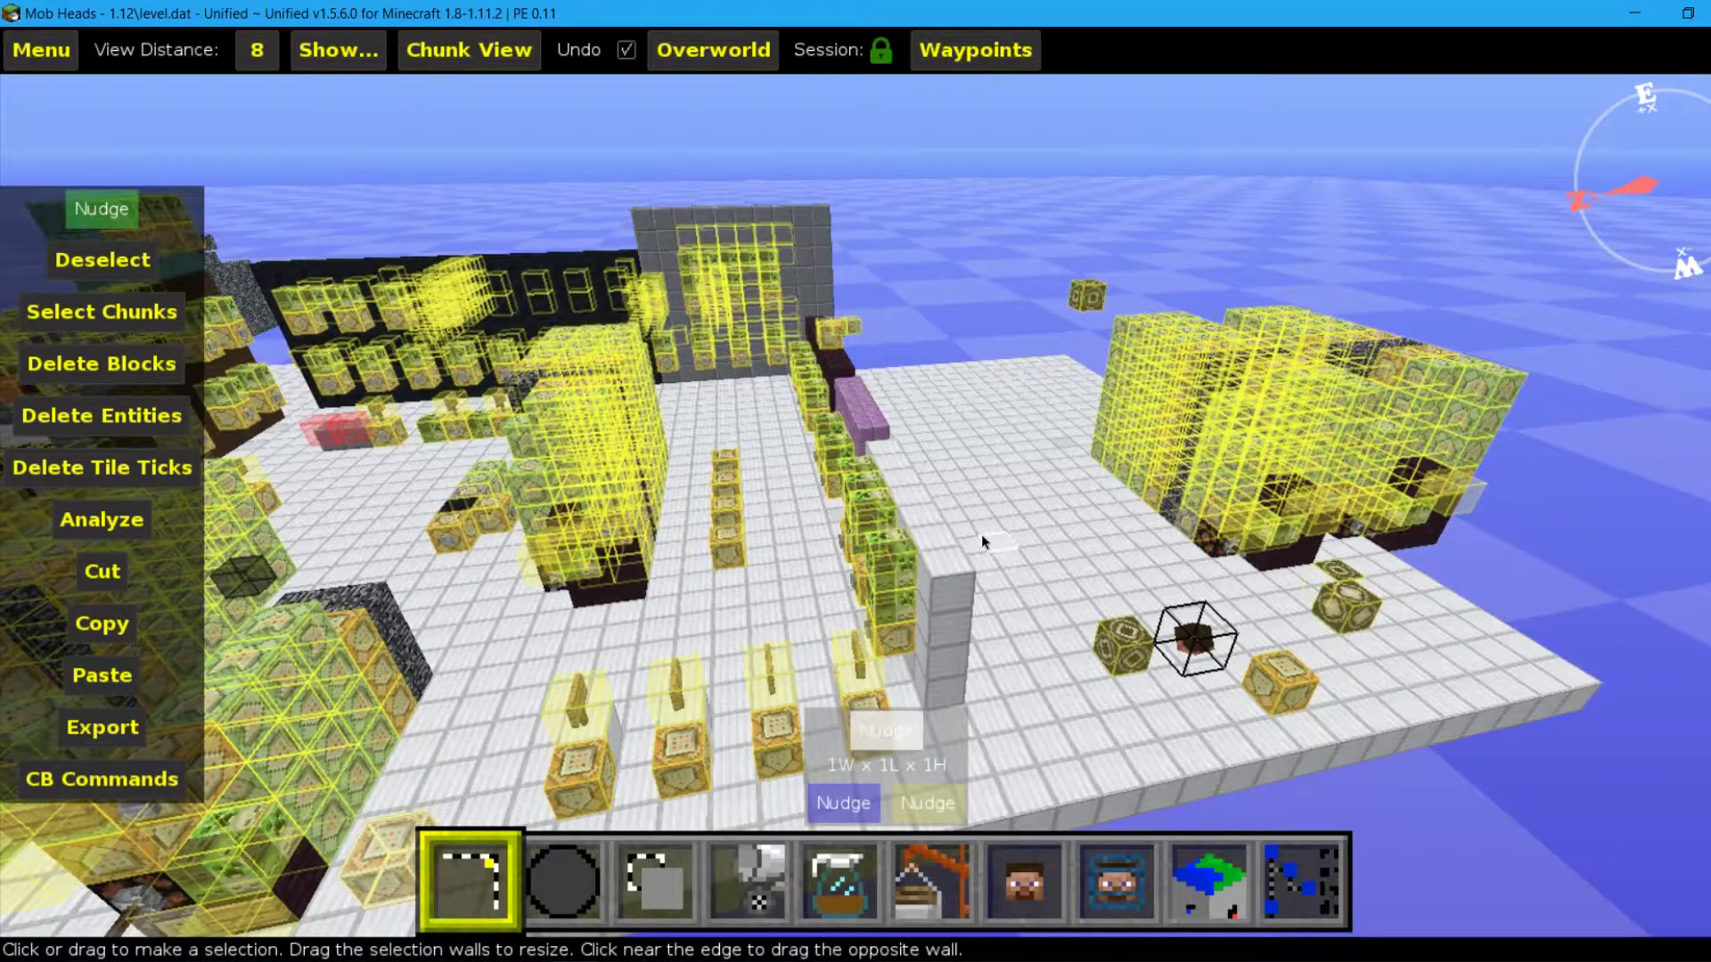
pyautogui.moveTo(936, 542); pyautogui.dragTo(830, 545, button='right')
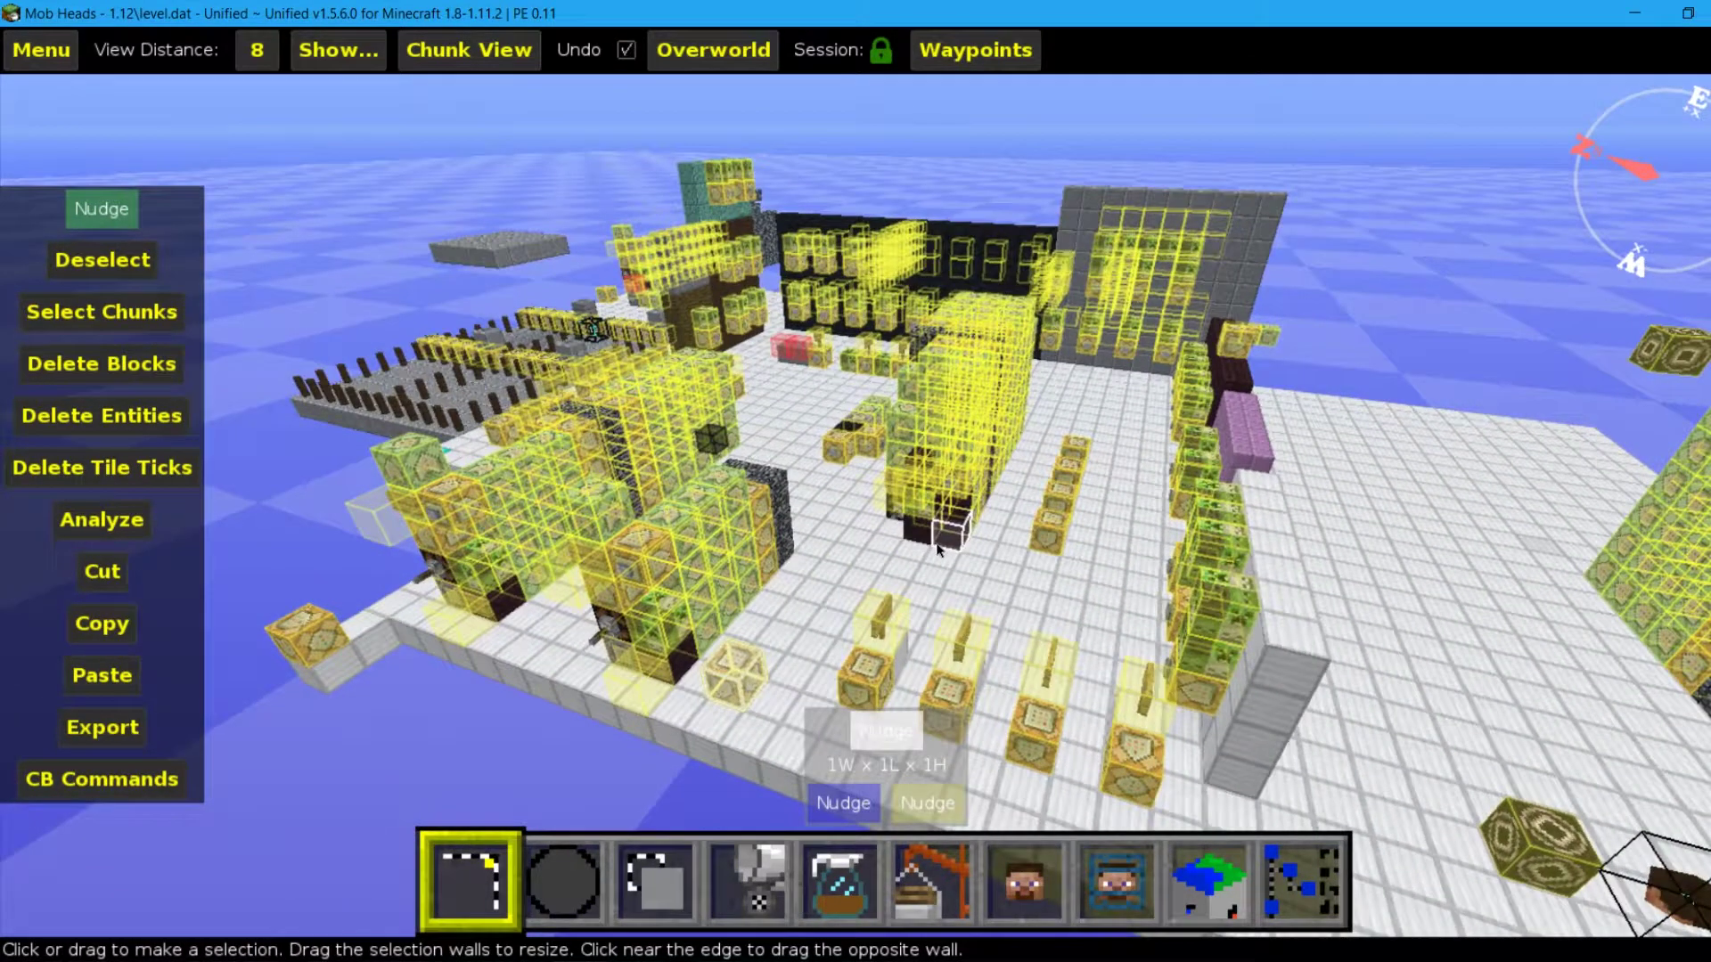